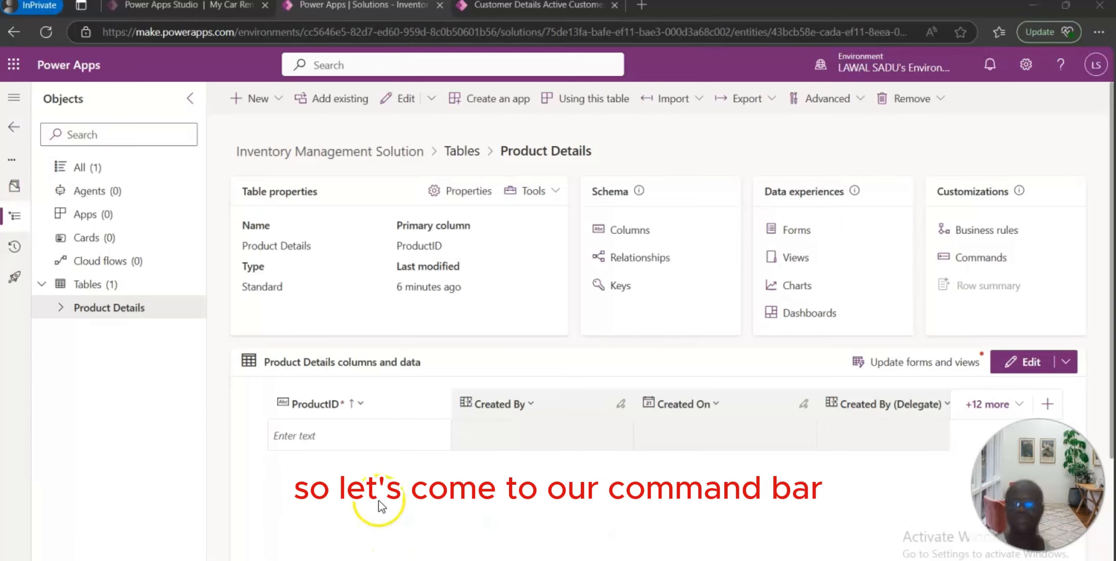
Step: Start a new column on the Product Details table and name it ProductName
{"action": "left_click", "coordinate": [266, 102]}
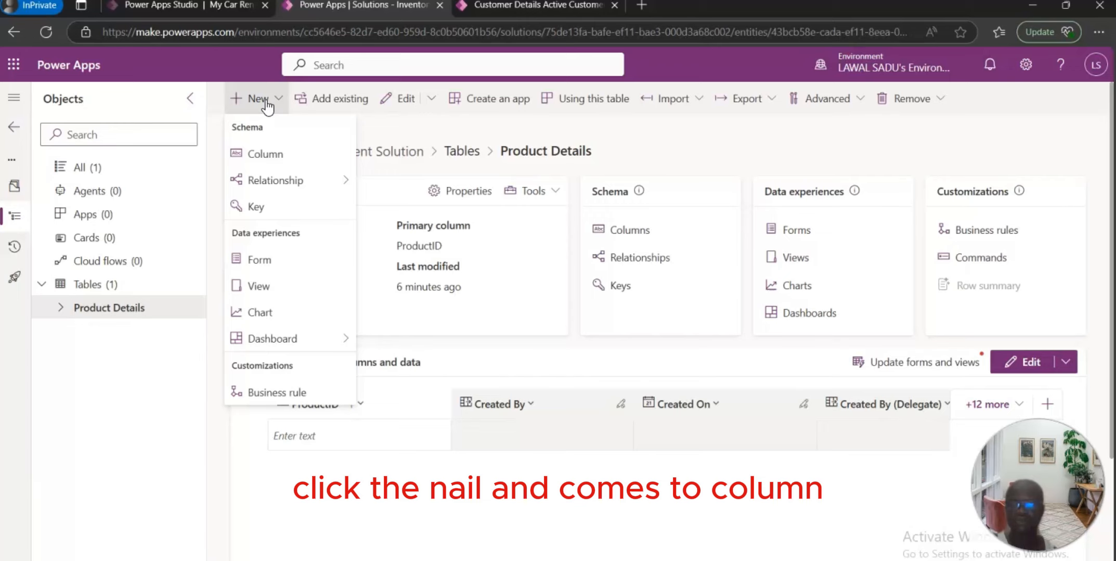
{"action": "left_click", "coordinate": [264, 158]}
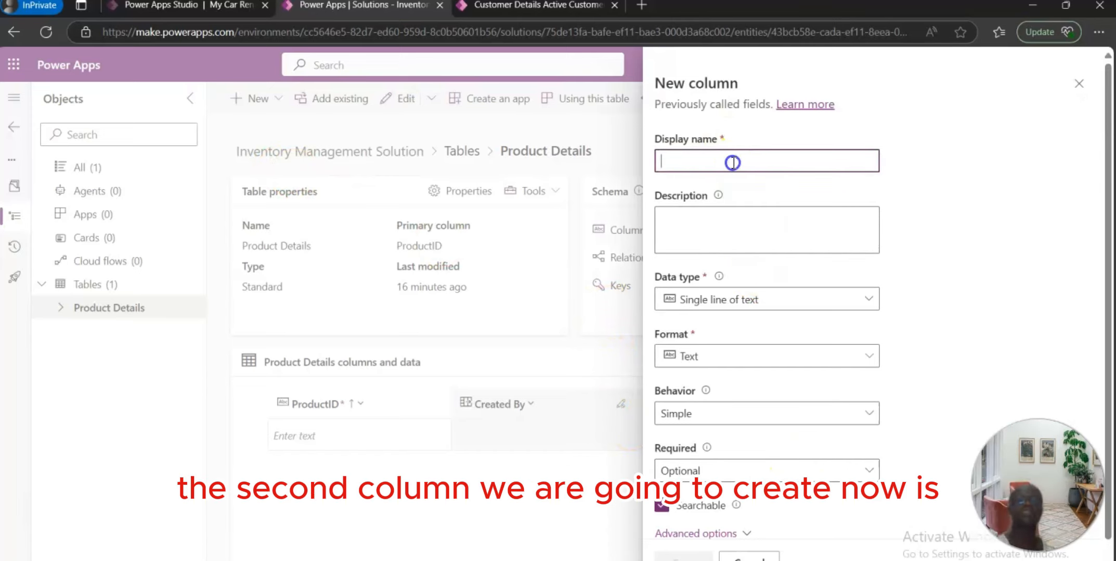
{"action": "type", "text": "P"}
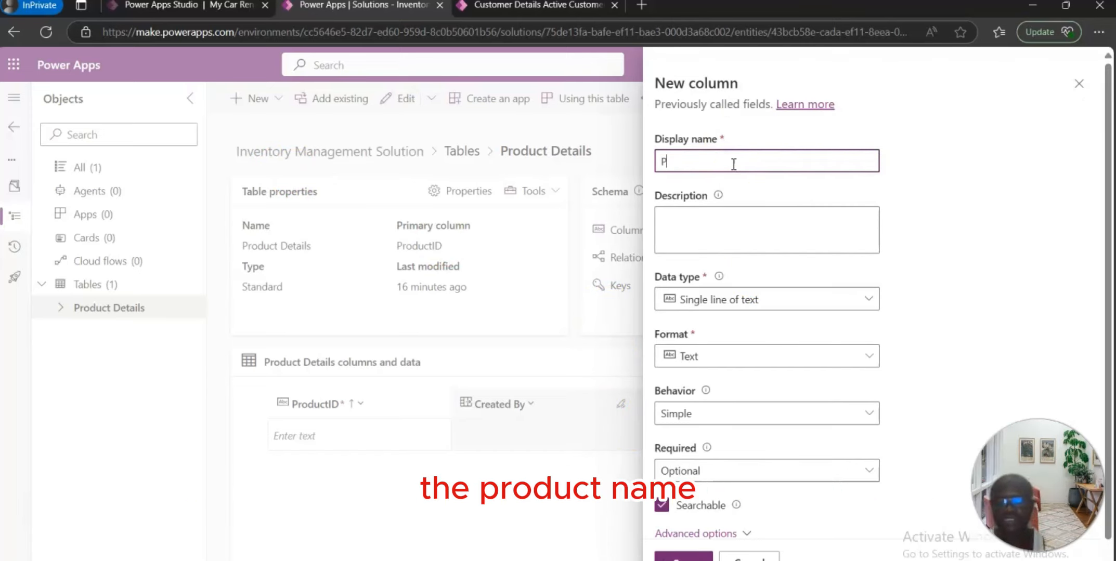
{"action": "type", "text": "roductN"}
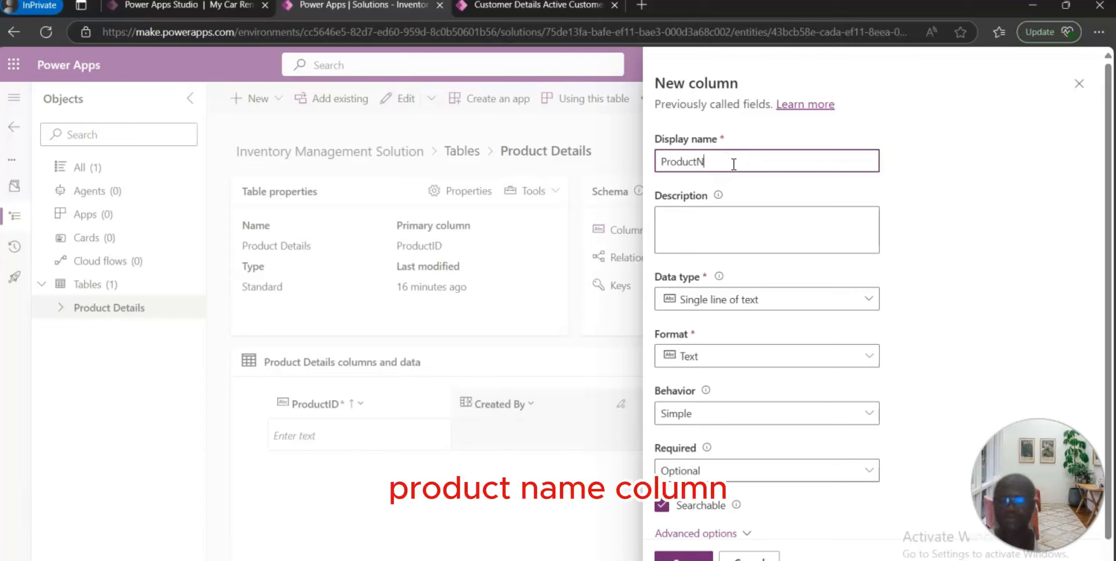
{"action": "type", "text": "ame"}
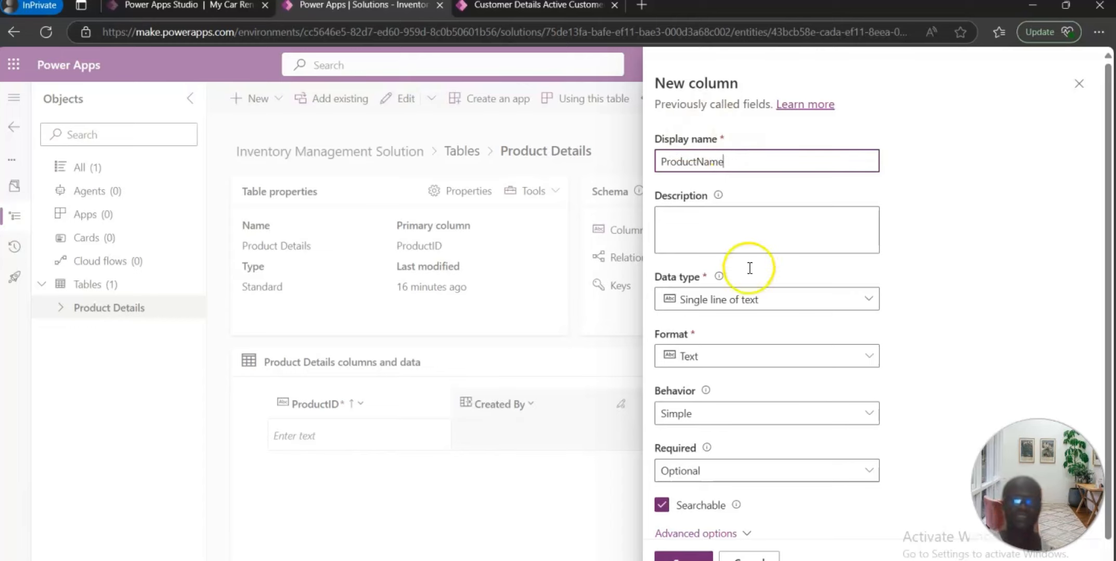
Step: Enter the column description "Display the name of the product"
{"action": "left_click", "coordinate": [724, 223]}
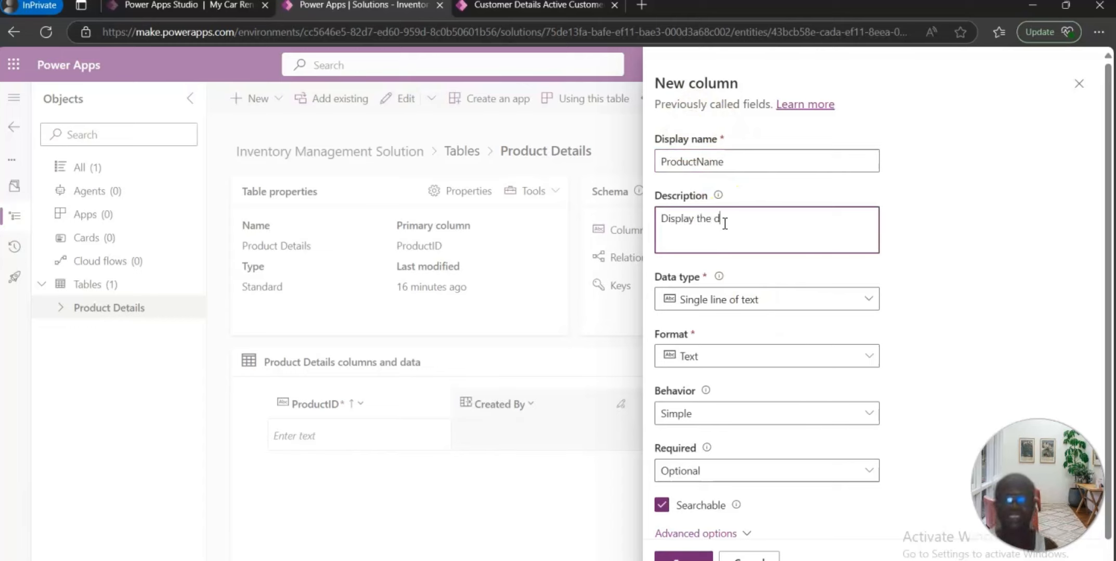
{"action": "left_click", "coordinate": [732, 225]}
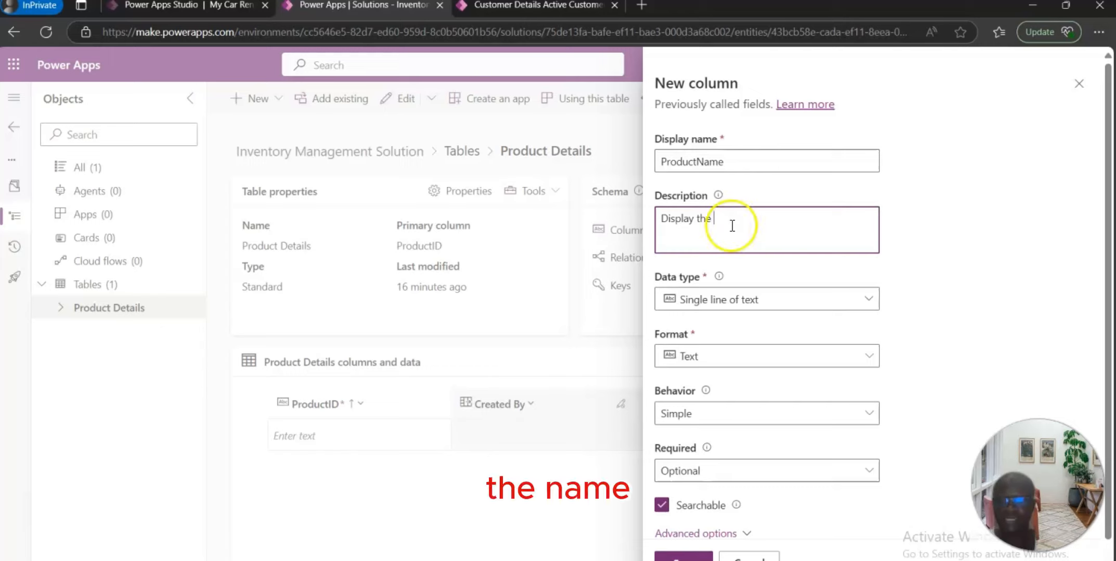
{"action": "type", "text": "names"}
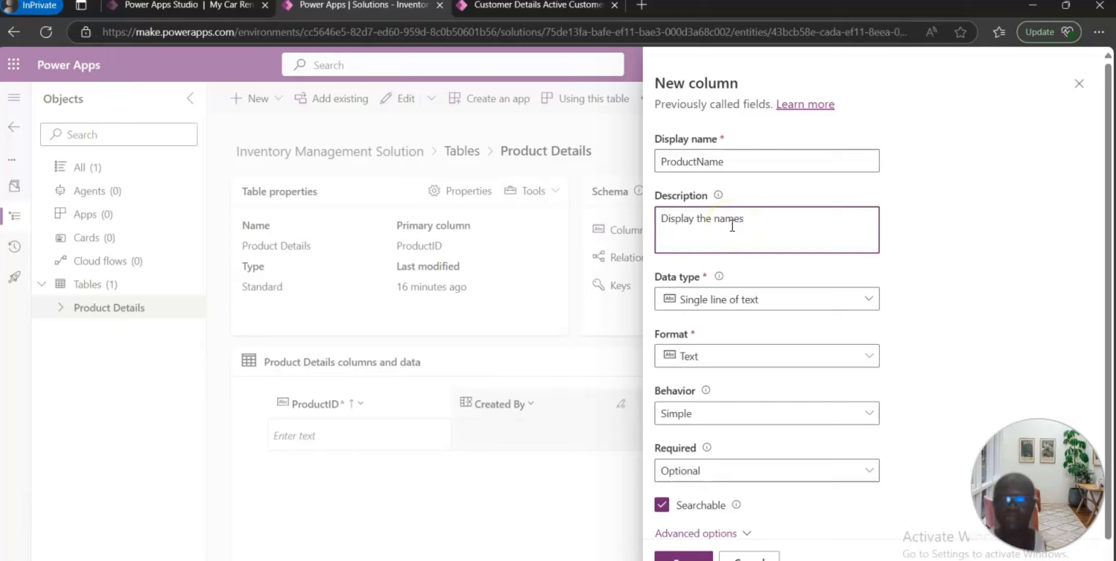
{"action": "key", "text": "BackSpace"}
{"action": "type", "text": " of th"}
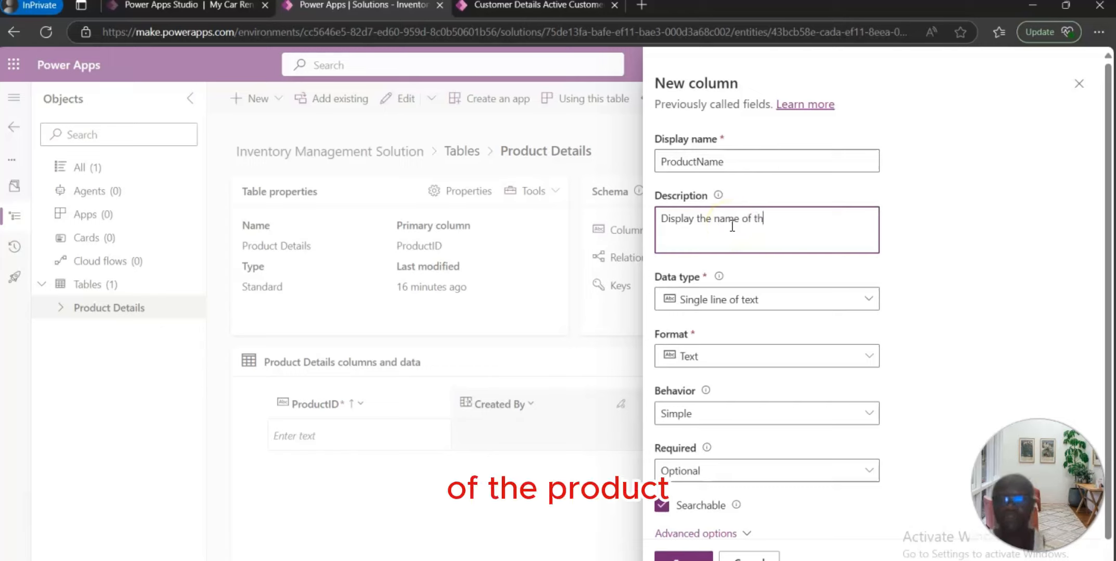
{"action": "type", "text": "e product"}
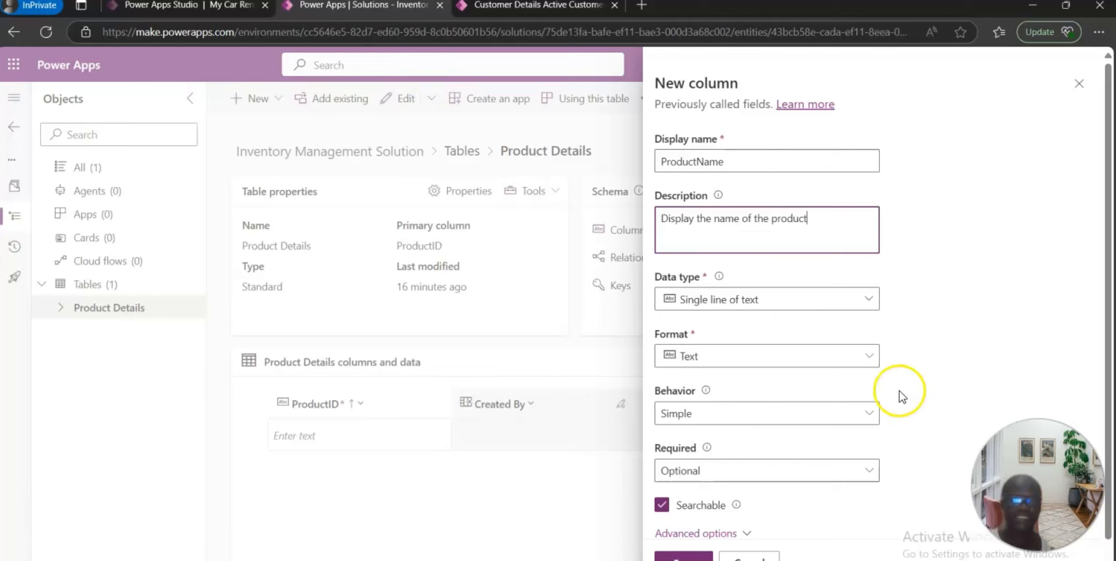
Step: Choose Text as the data type and save the ProductName column
{"action": "left_click", "coordinate": [869, 300]}
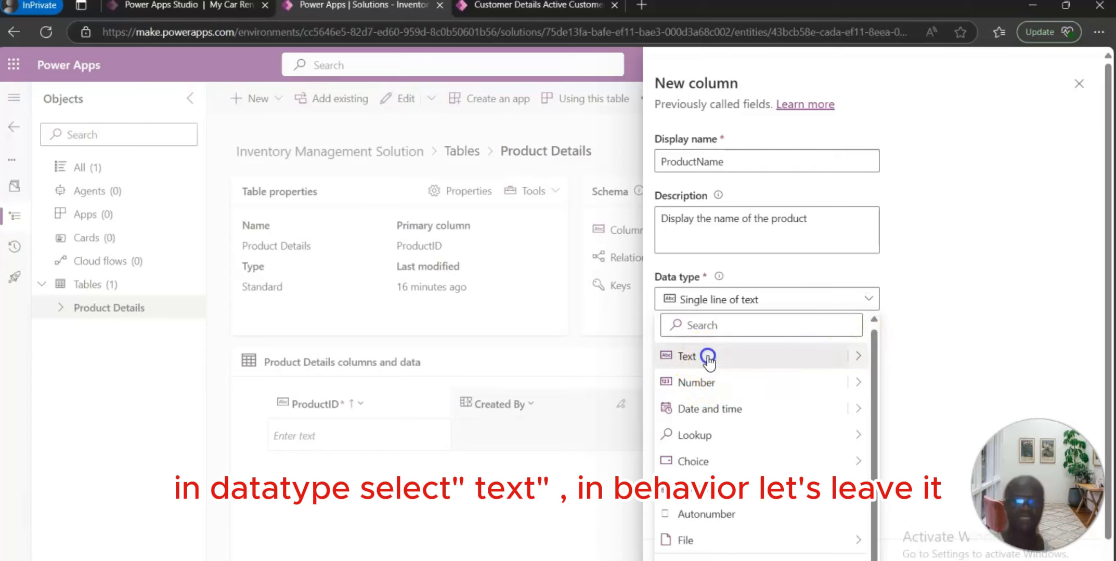
{"action": "left_click", "coordinate": [711, 356]}
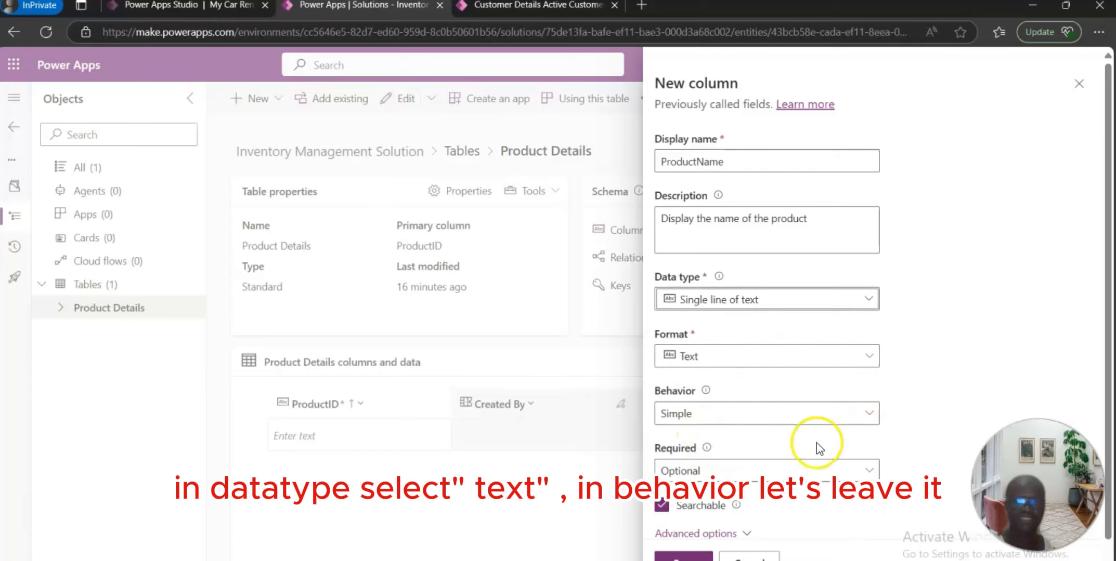
{"action": "scroll", "coordinate": [827, 463], "scroll_direction": "down", "scroll_amount": 1}
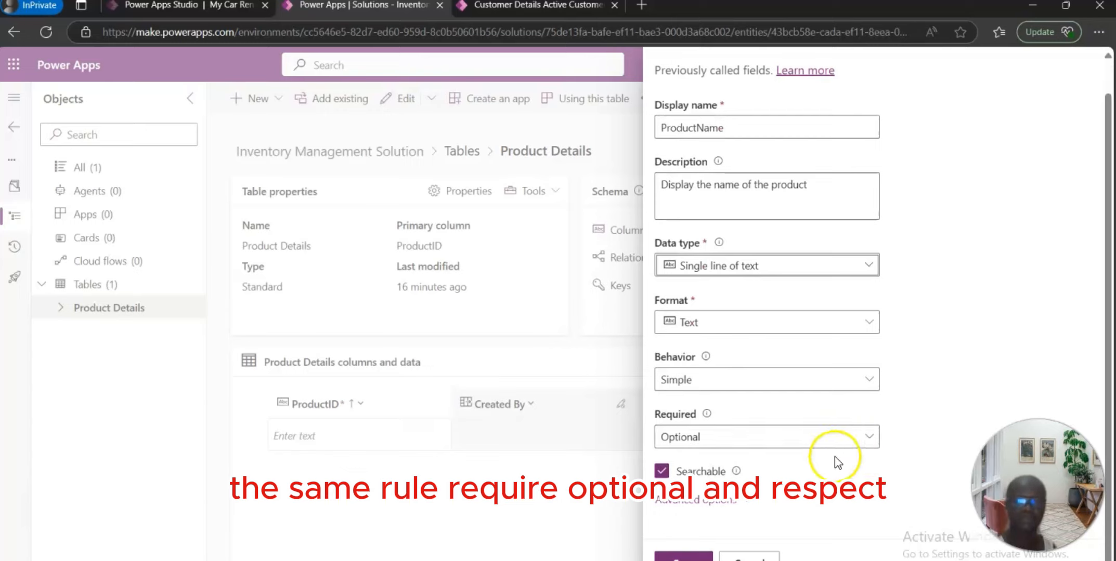
{"action": "left_click", "coordinate": [682, 555]}
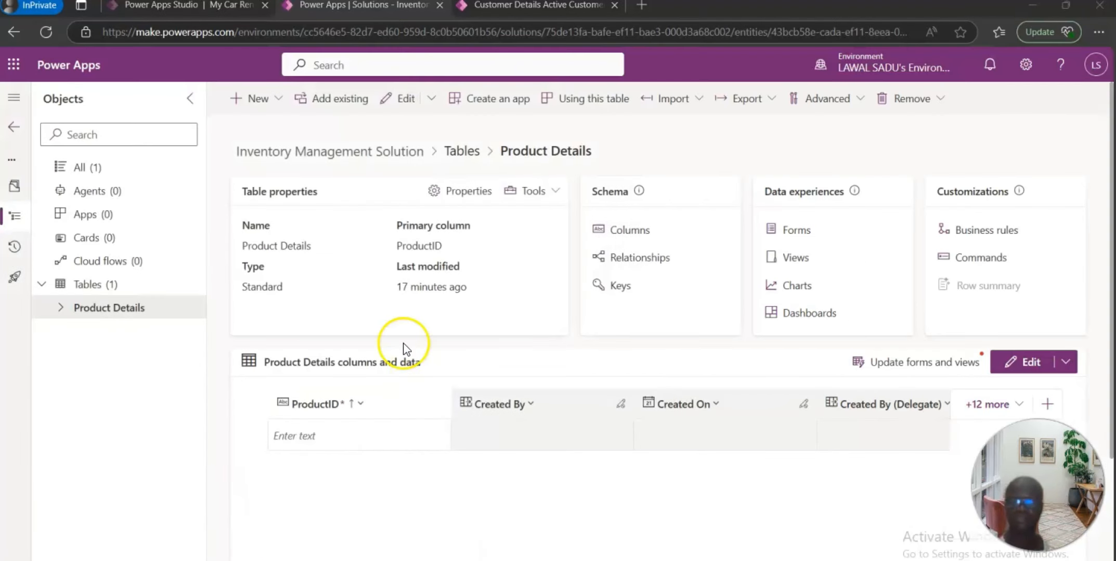
Step: Open the table's columns list and filter it by names containing stp
{"action": "left_click", "coordinate": [624, 231]}
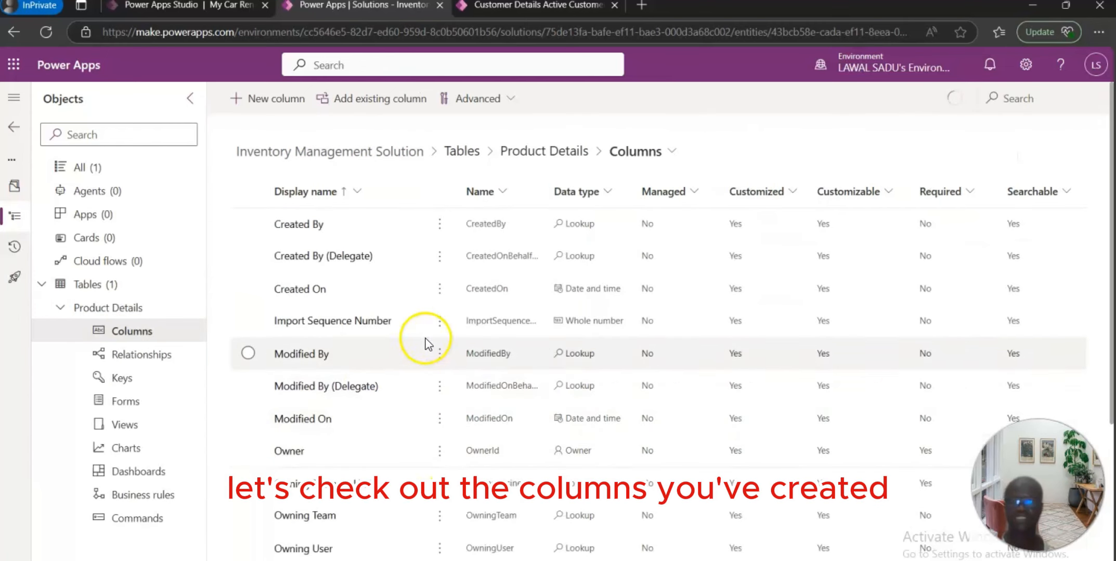
{"action": "left_click", "coordinate": [503, 196]}
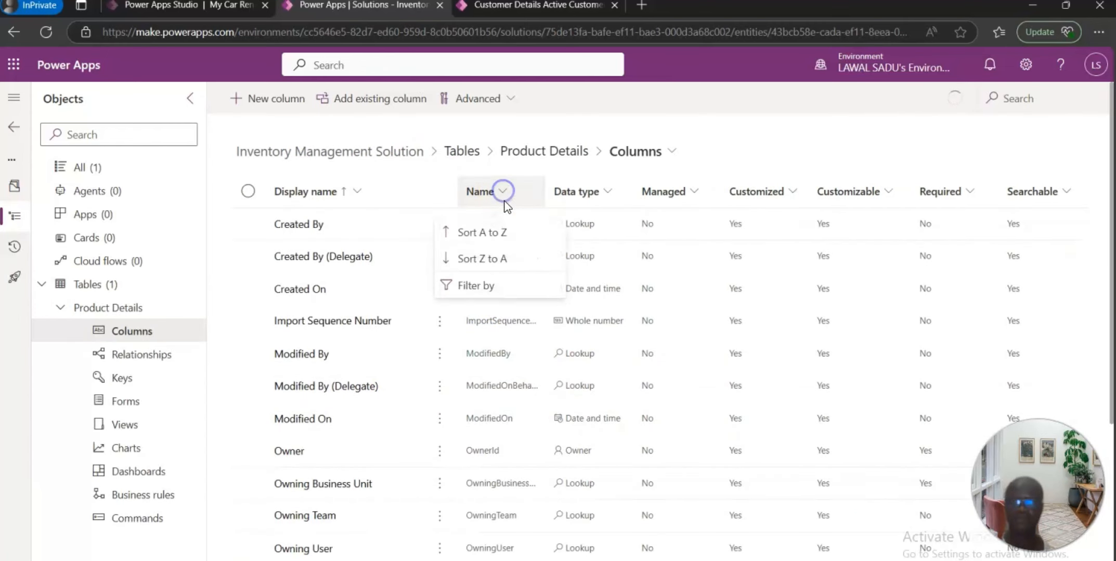
{"action": "left_click", "coordinate": [485, 287]}
{"action": "type", "text": "stp"}
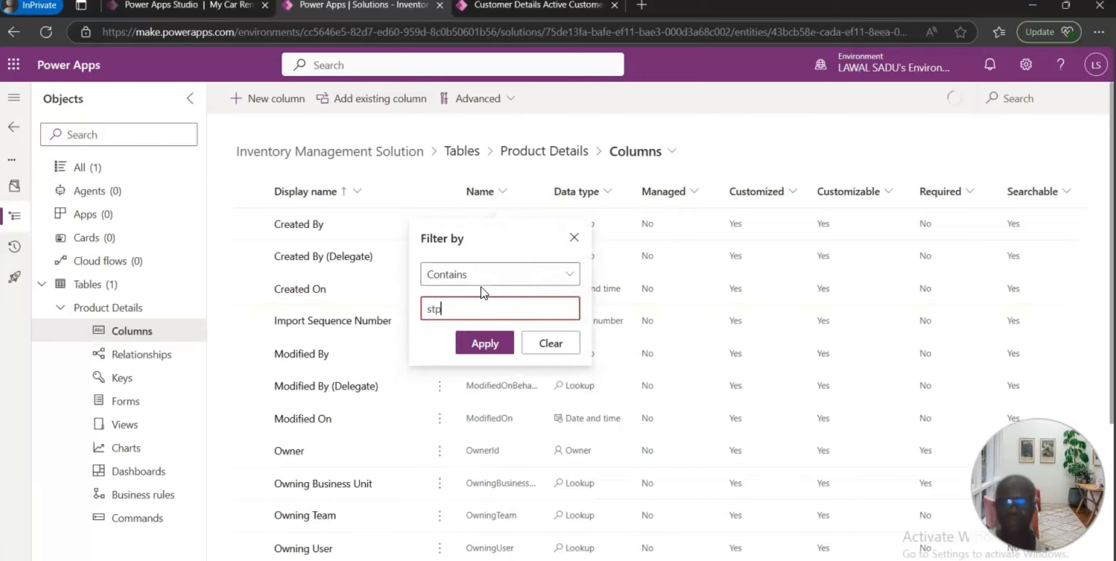
{"action": "left_click", "coordinate": [501, 347]}
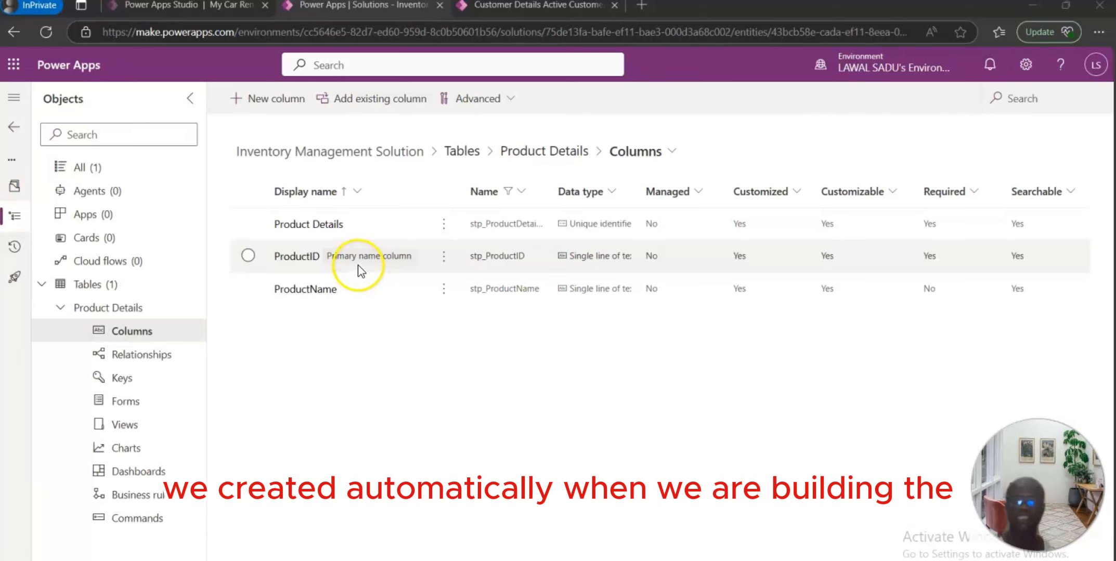
Step: Start another new column and name it category
{"action": "mouse_move", "coordinate": [372, 260]}
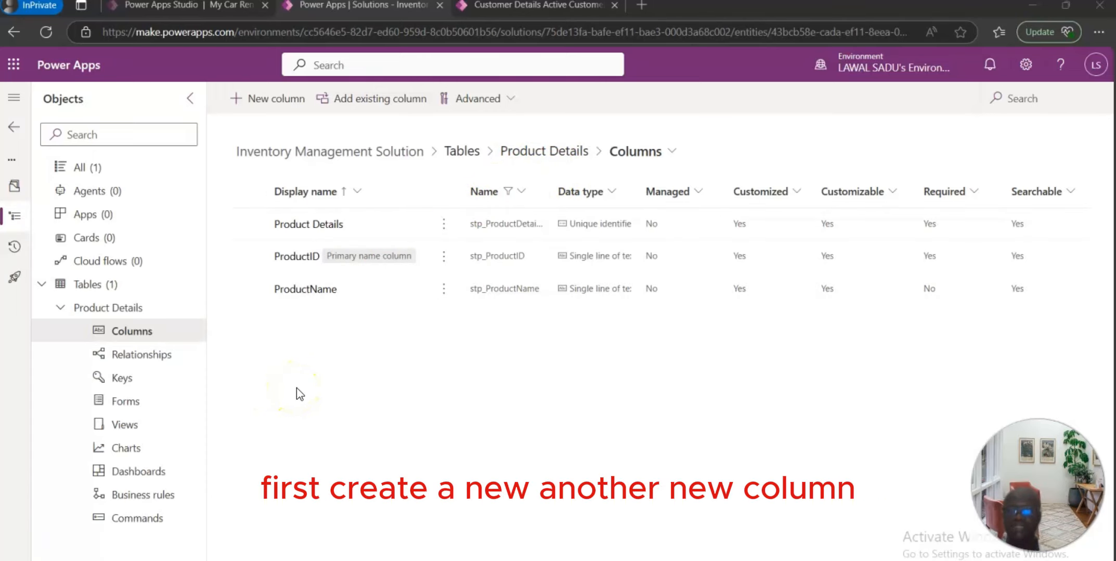
{"action": "left_click", "coordinate": [279, 100]}
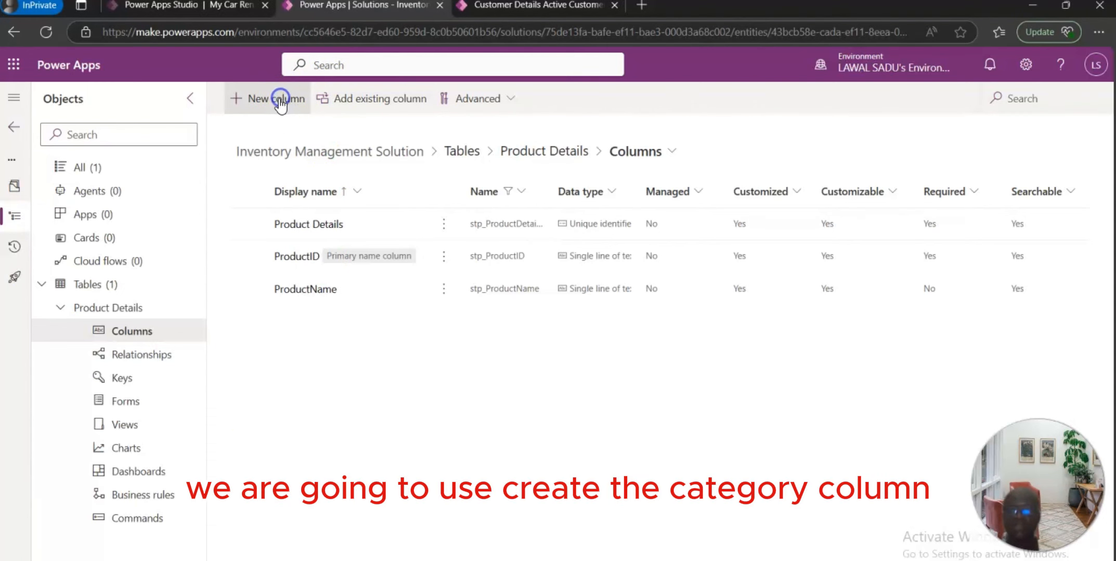
{"action": "left_click", "coordinate": [734, 167]}
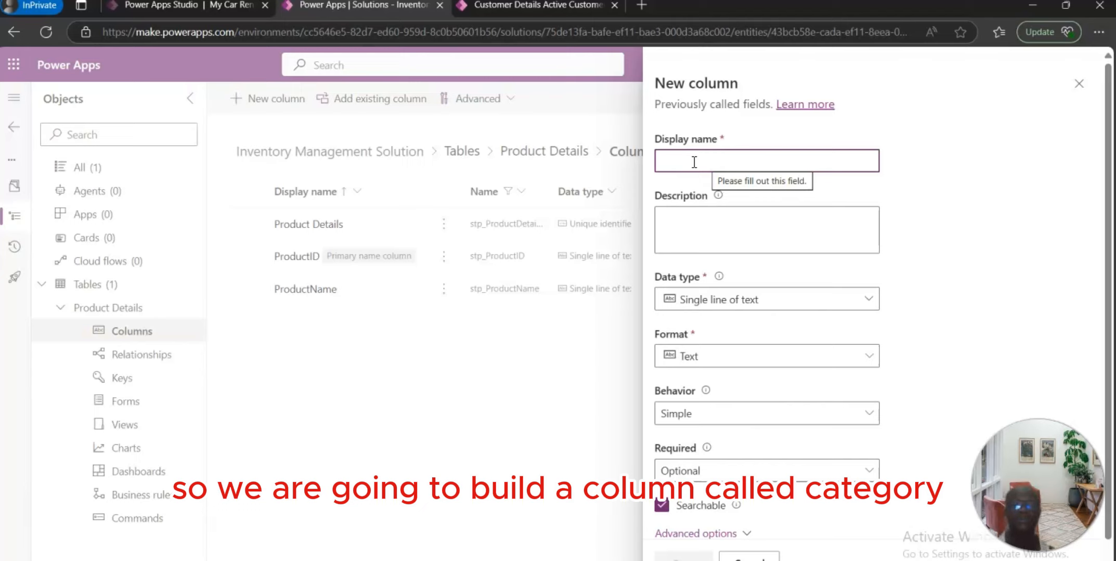
{"action": "type", "text": "category"}
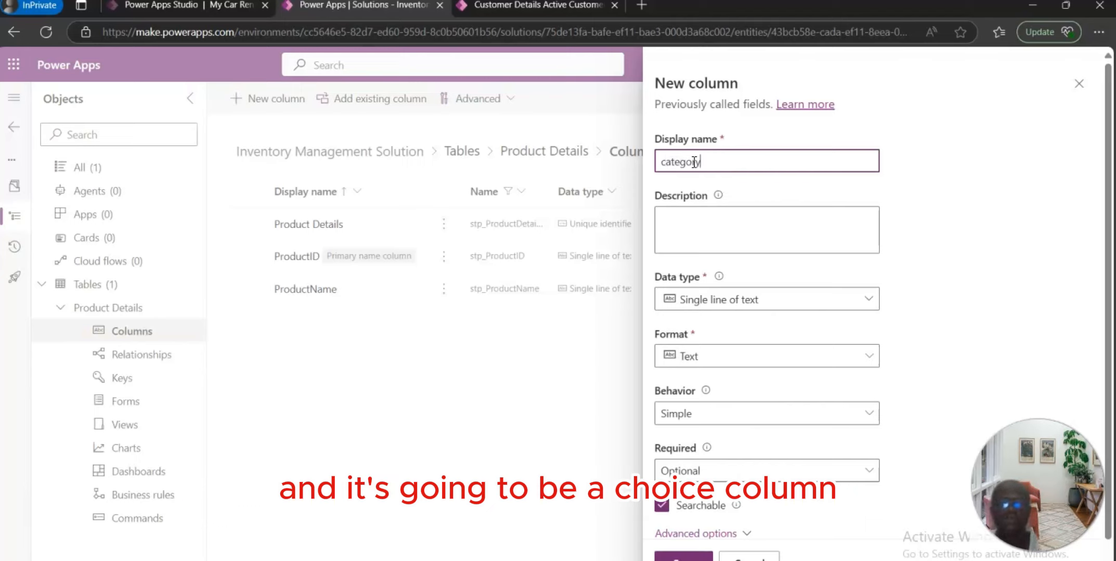
Step: Enter the column description "Display the category of the product"
{"action": "left_click", "coordinate": [727, 227]}
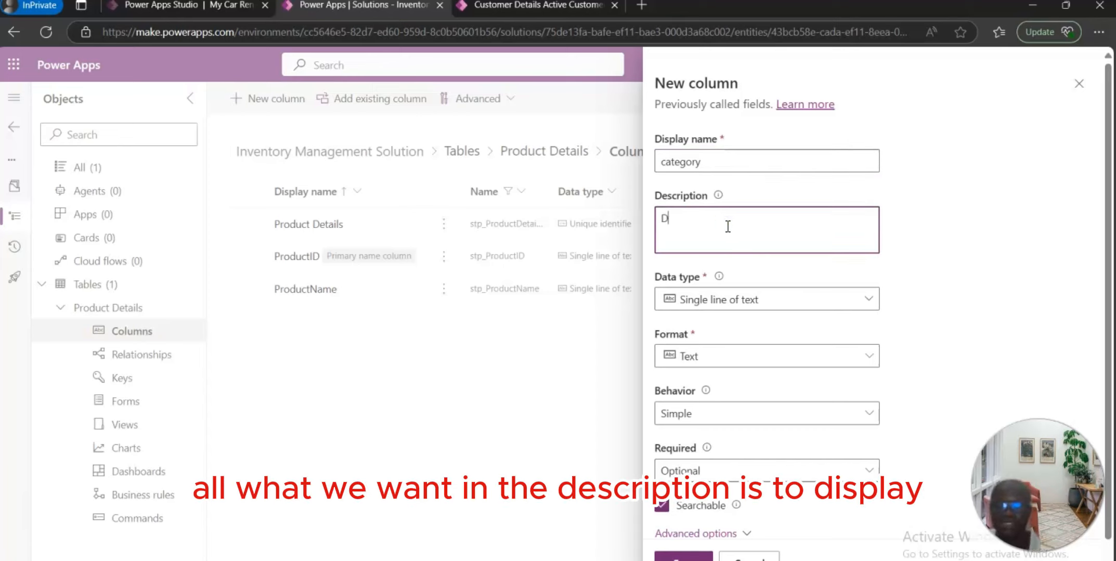
{"action": "type", "text": "Display"}
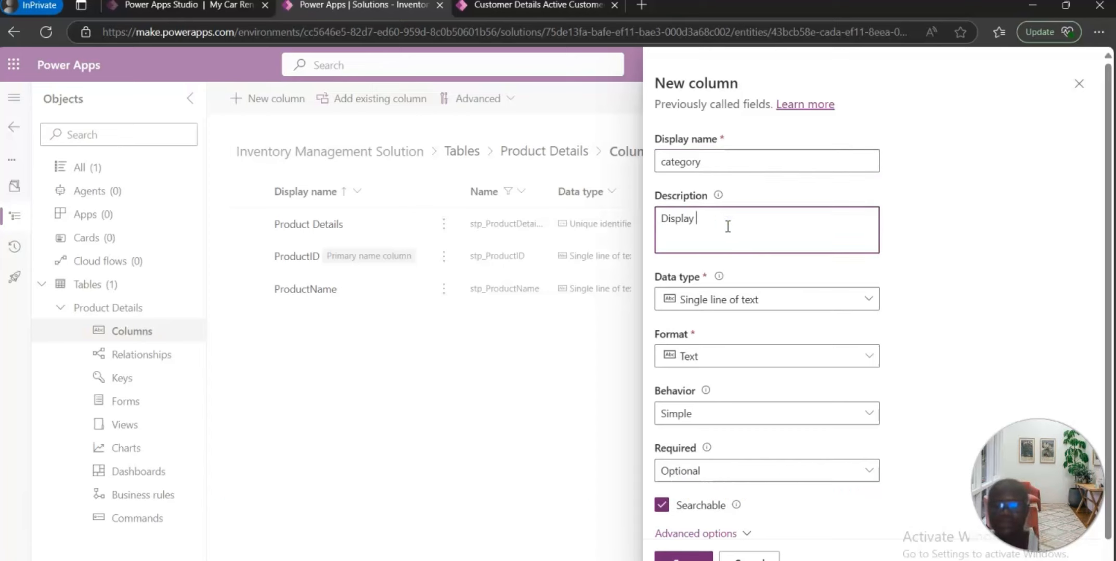
{"action": "type", "text": " the category of the product"}
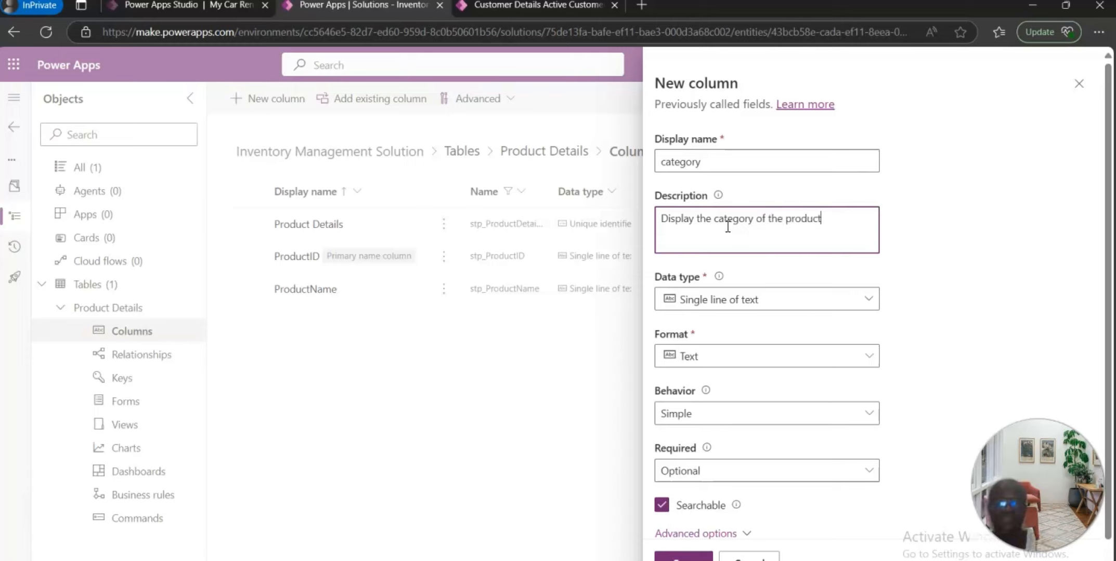
Step: Set the data type to Choice and choose not to sync with a global choice
{"action": "left_click", "coordinate": [868, 300]}
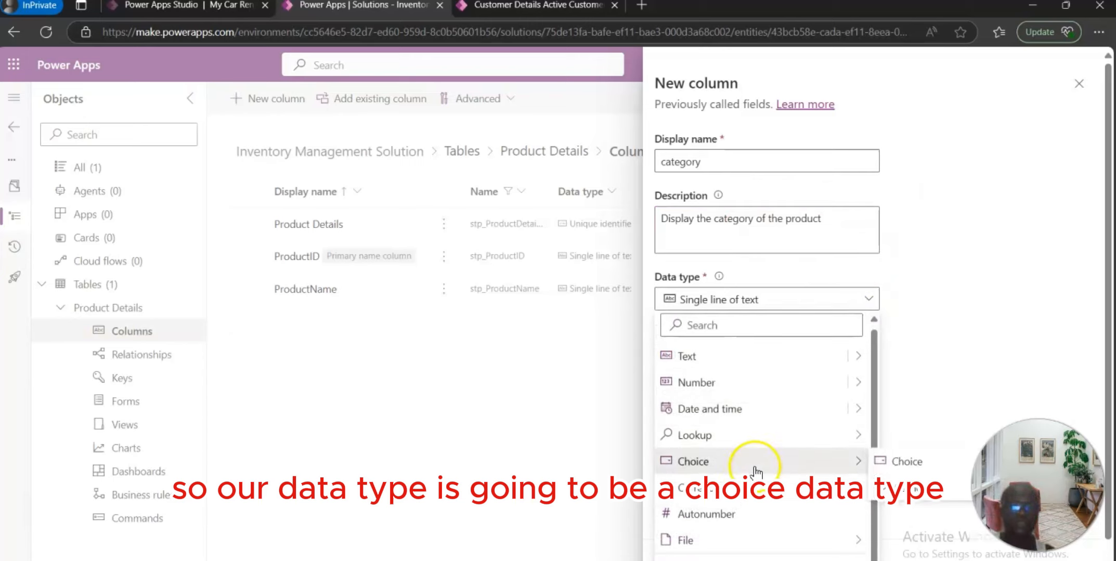
{"action": "left_click", "coordinate": [730, 470]}
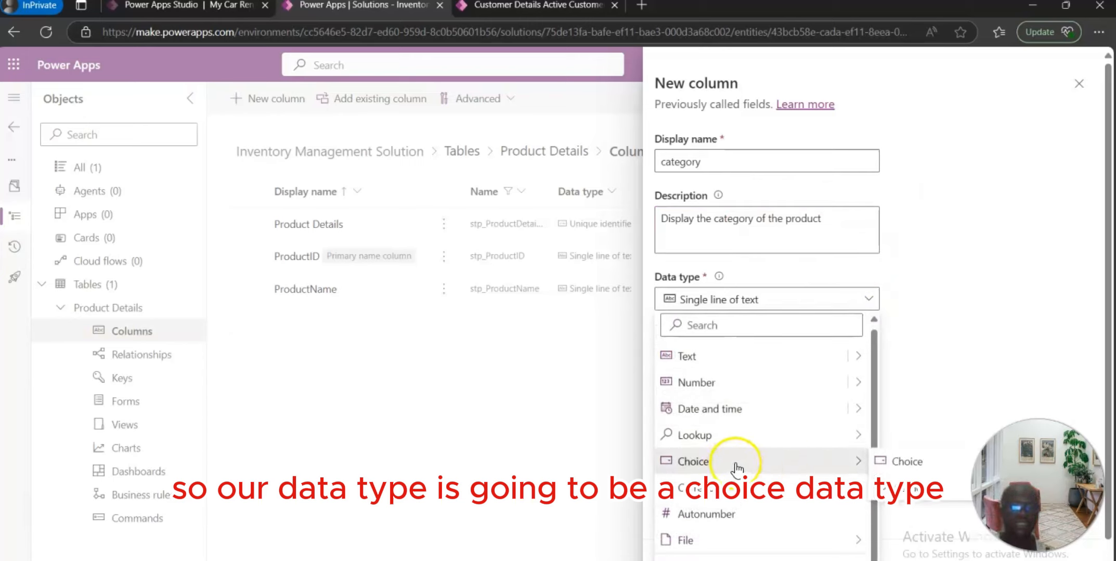
{"action": "left_click", "coordinate": [884, 462]}
{"action": "scroll", "coordinate": [751, 408], "scroll_direction": "down", "scroll_amount": 5}
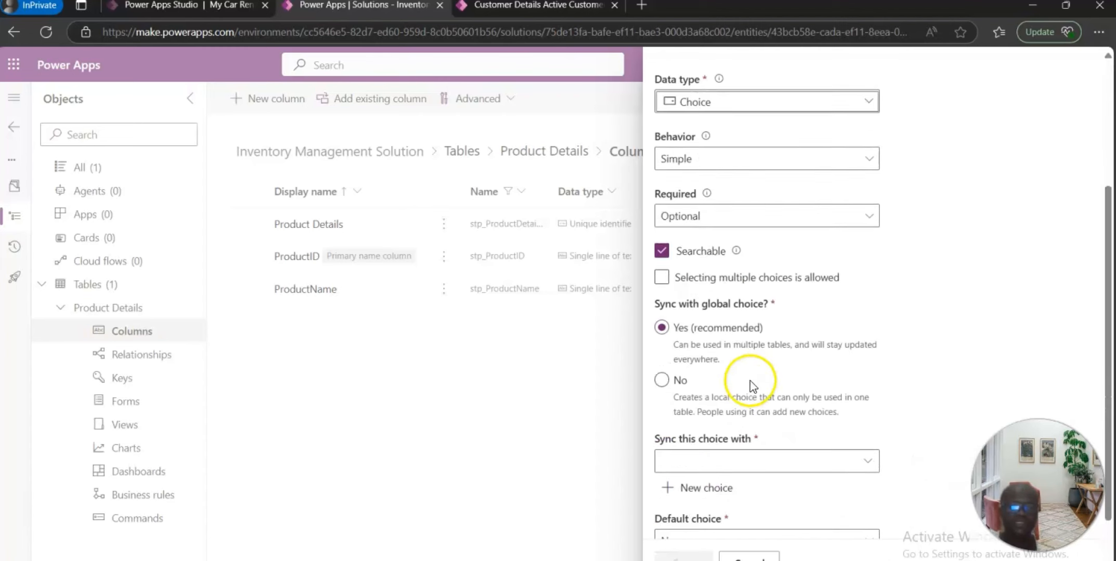
{"action": "left_click", "coordinate": [661, 304]}
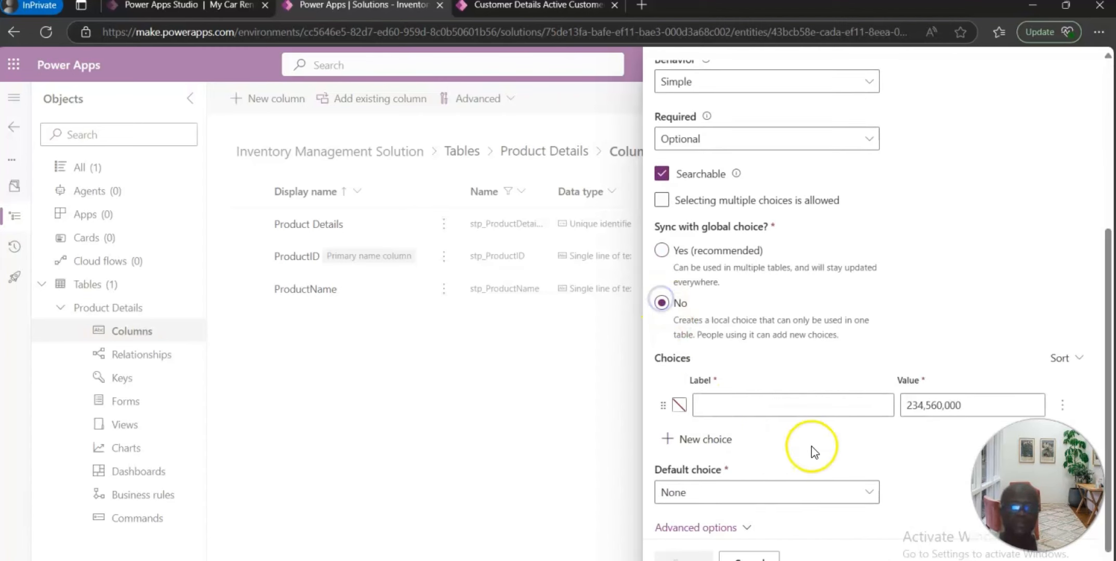
Step: Add a choice labelled 50cl with value 1, then add a second choice row
{"action": "left_click", "coordinate": [748, 407]}
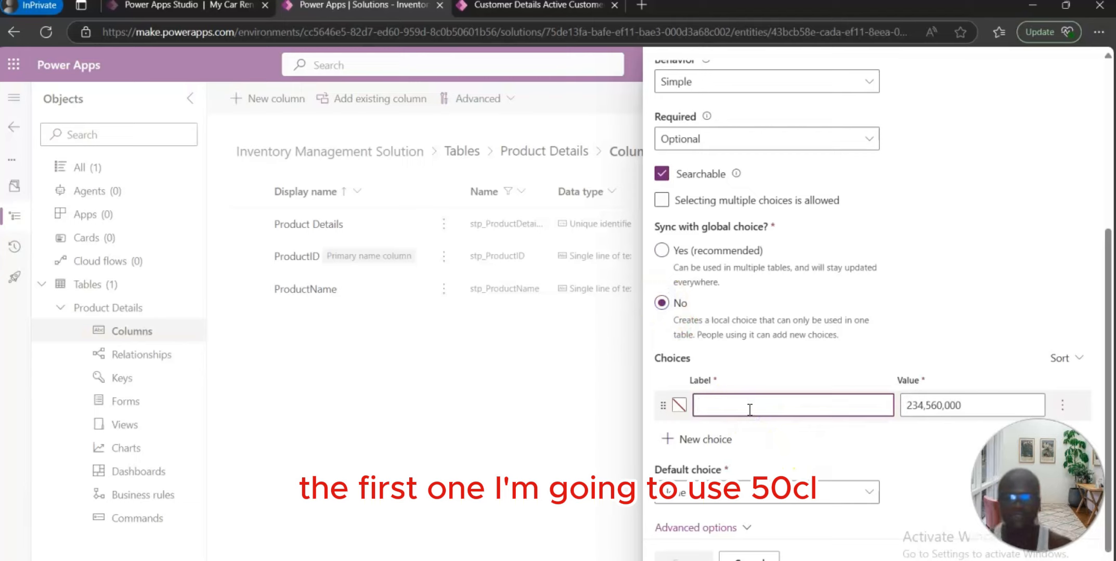
{"action": "type", "text": "50cl"}
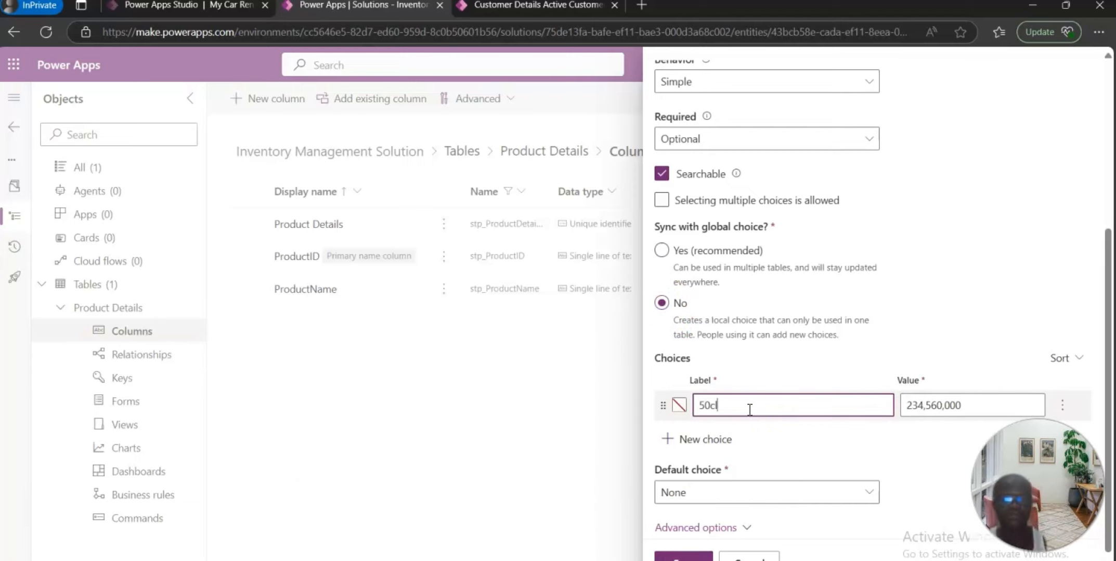
{"action": "left_click", "coordinate": [989, 405]}
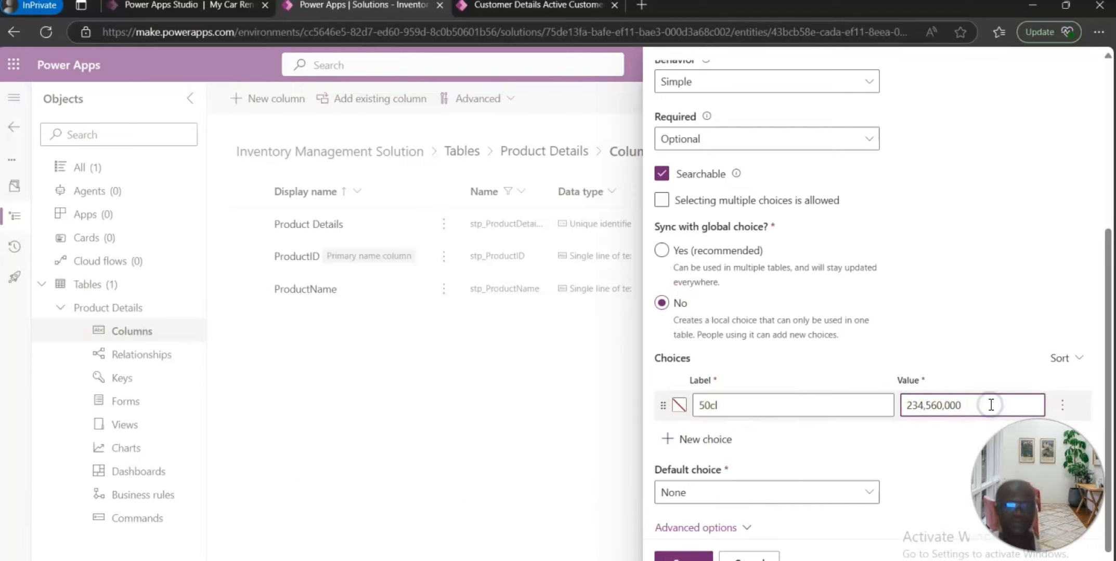
{"action": "key", "text": "BackSpace"}
{"action": "key", "text": "BackSpace"}
{"action": "key", "text": "BackSpace"}
{"action": "key", "text": "BackSpace"}
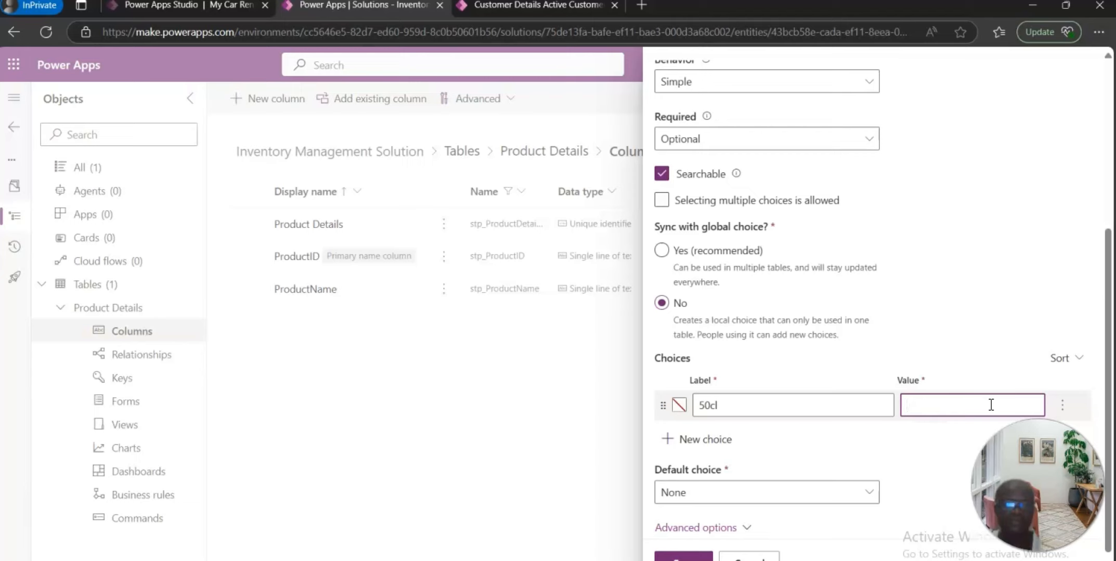
{"action": "type", "text": "1"}
{"action": "left_click", "coordinate": [710, 442]}
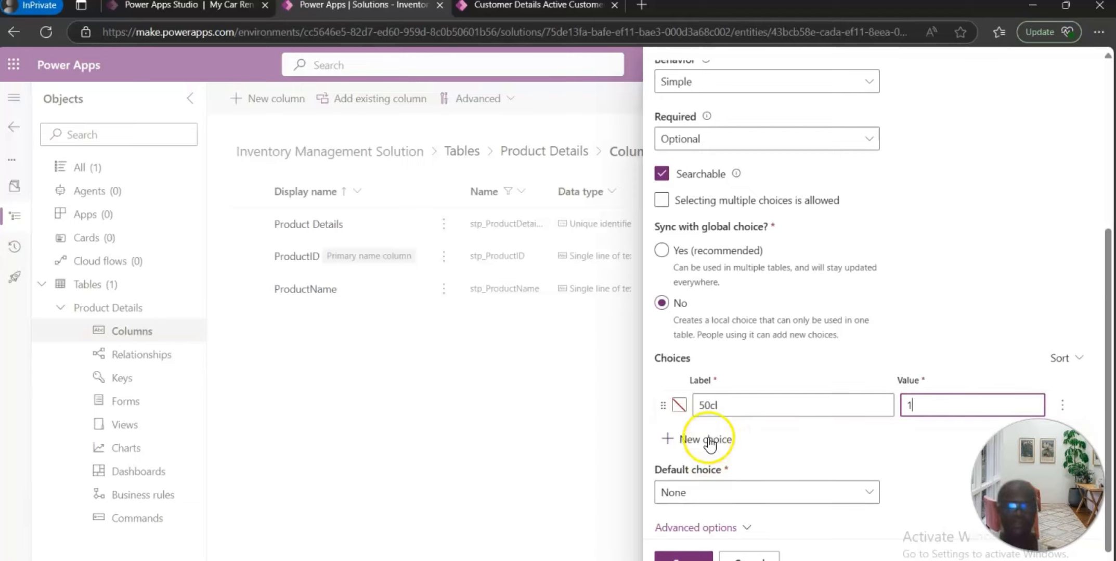
{"action": "left_click", "coordinate": [733, 438]}
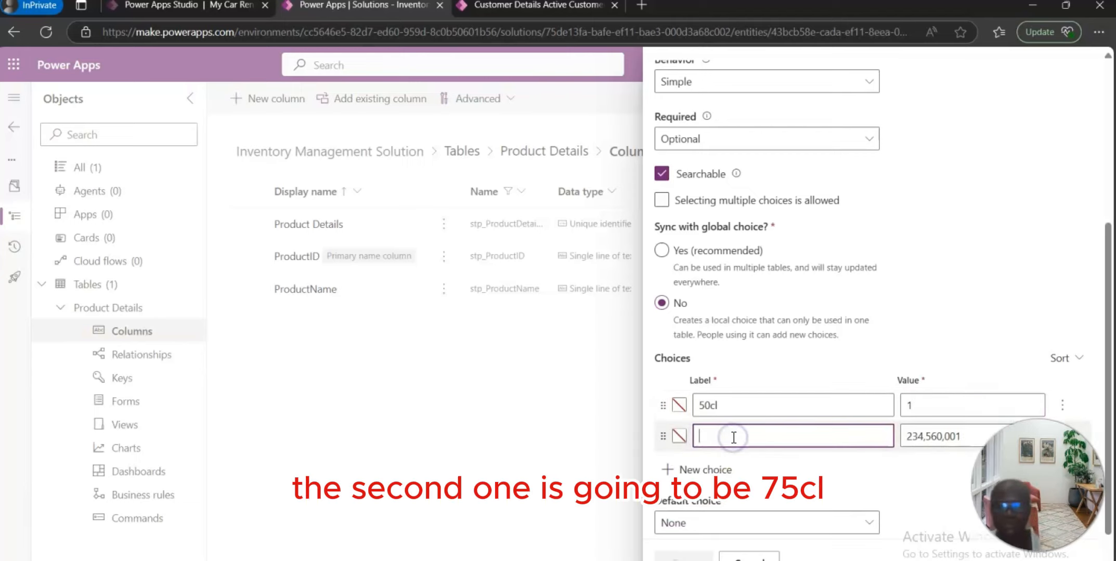
Step: Label the second choice 75cl and set its value to 2
{"action": "type", "text": "c"}
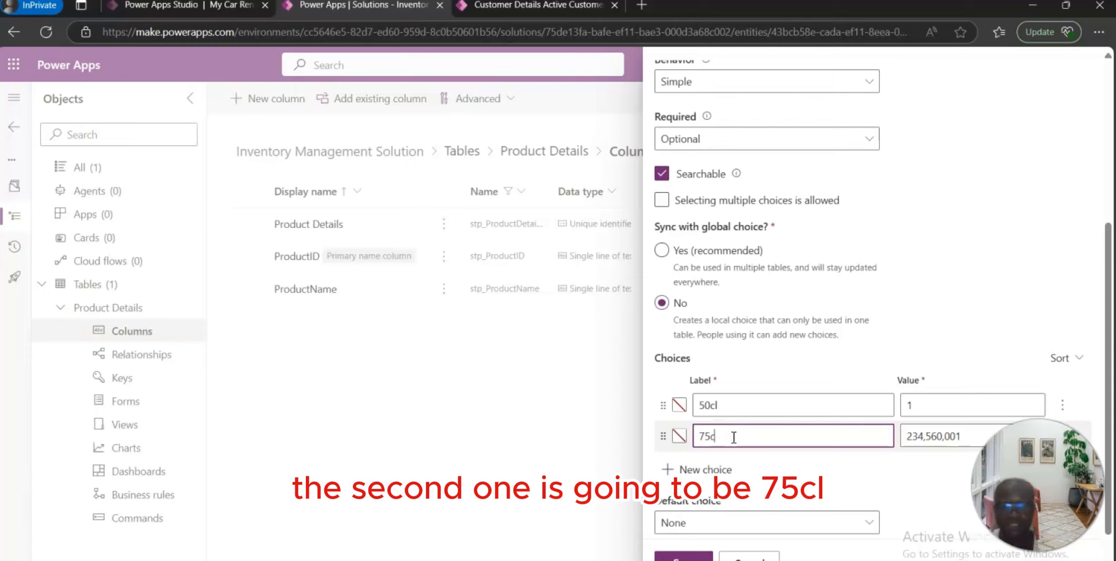
{"action": "type", "text": "l"}
{"action": "left_click", "coordinate": [980, 435]}
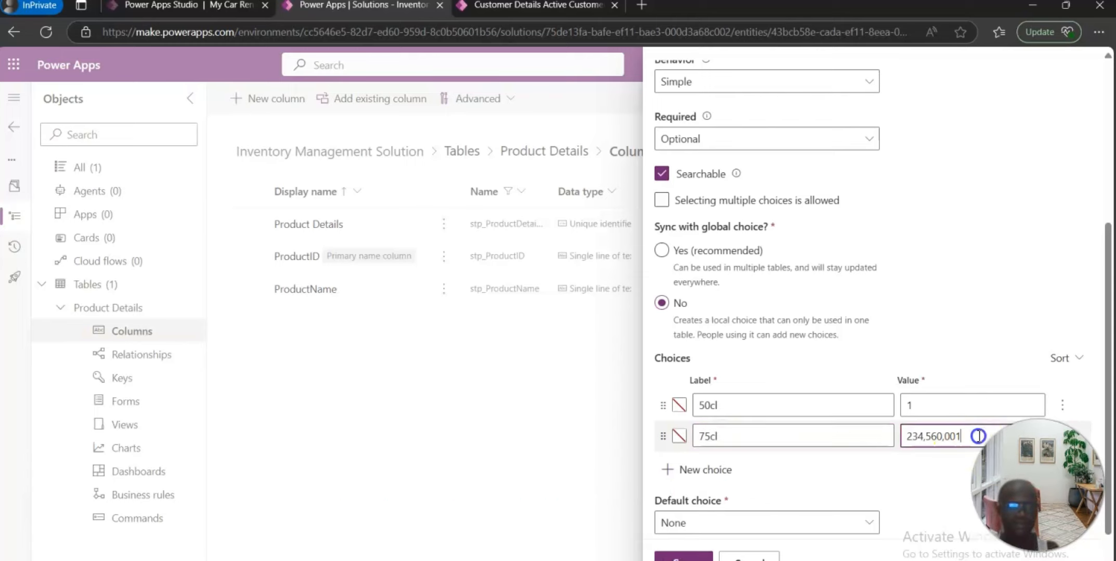
{"action": "key", "text": "BackSpace"}
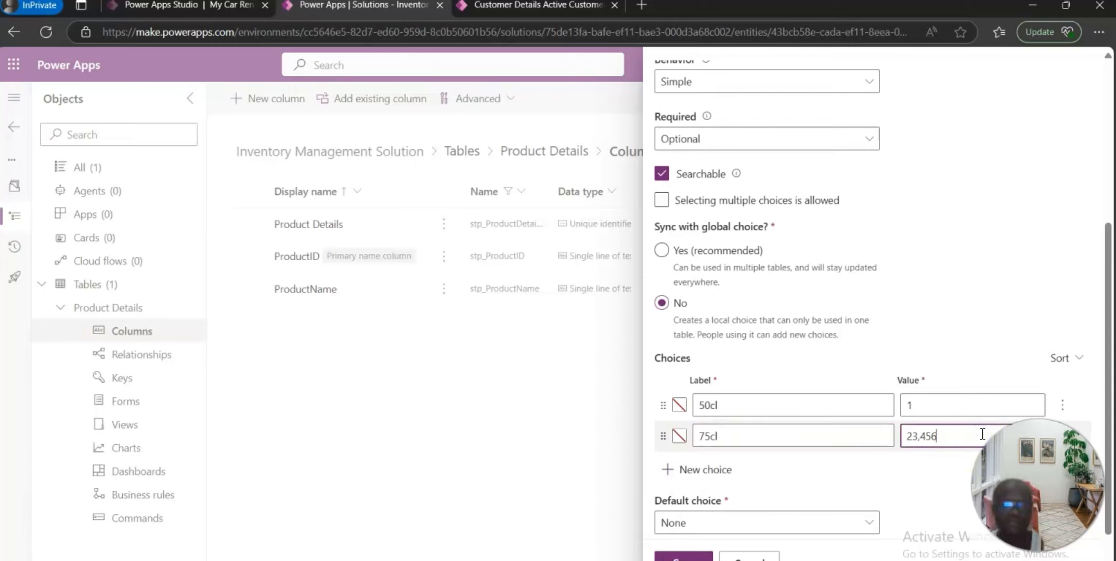
{"action": "key", "text": "BackSpace"}
{"action": "key", "text": "BackSpace"}
{"action": "key", "text": "BackSpace"}
{"action": "key", "text": "BackSpace"}
{"action": "key", "text": "BackSpace"}
{"action": "type", "text": "2"}
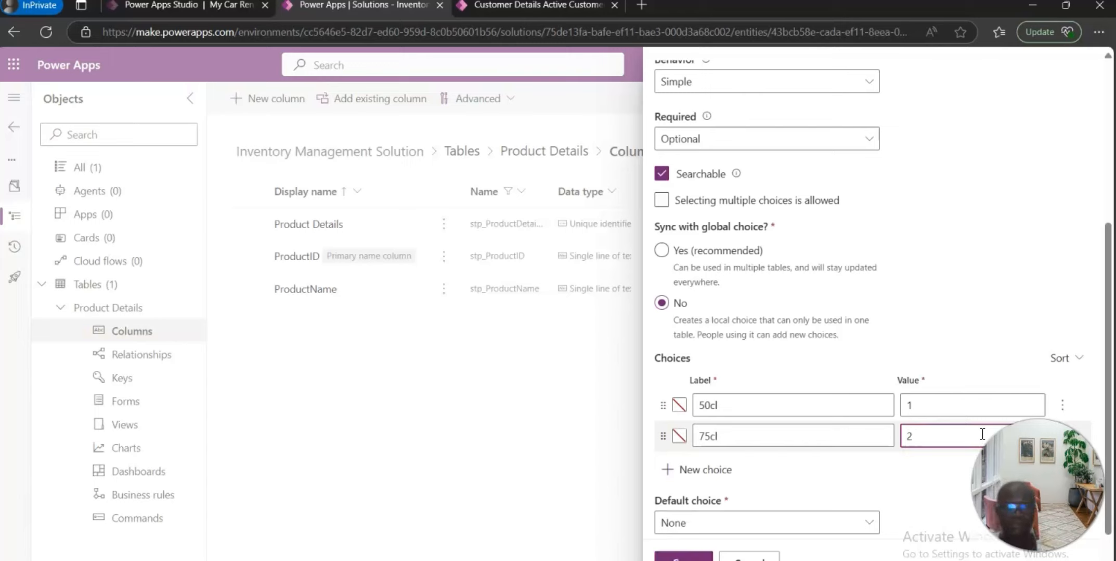
Step: Add a third choice labelled 1 Litre with value 3
{"action": "left_click", "coordinate": [706, 471]}
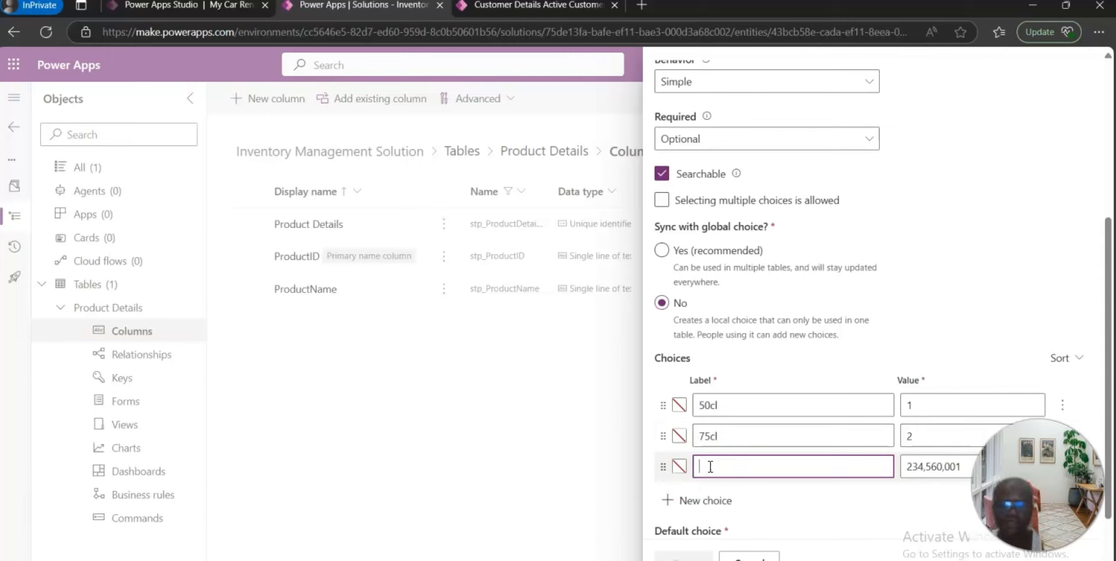
{"action": "type", "text": "1 Litre"}
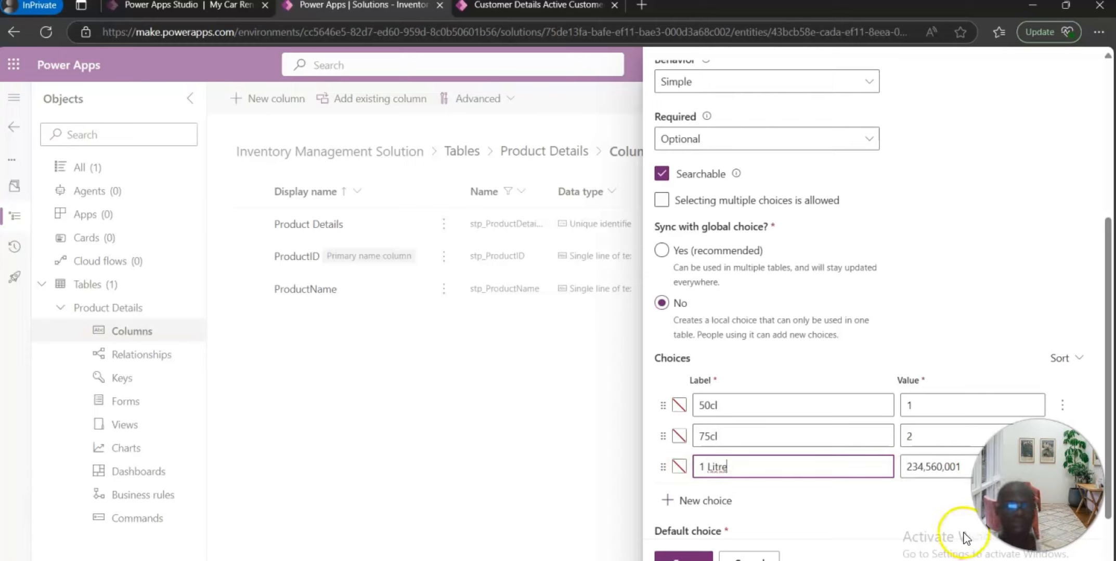
{"action": "left_click", "coordinate": [948, 468]}
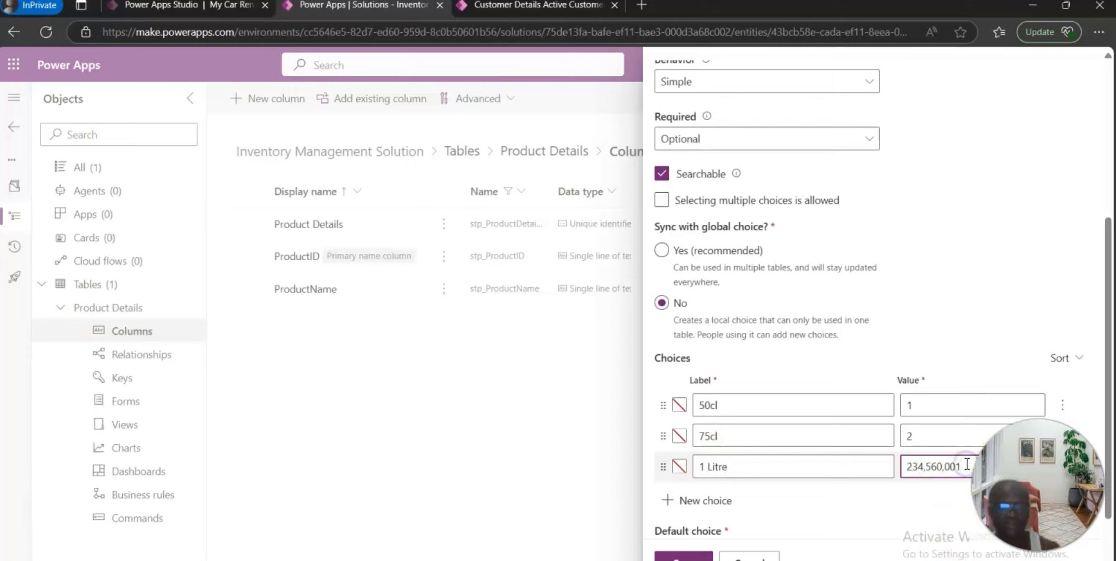
{"action": "key", "text": "BackSpace"}
{"action": "key", "text": "BackSpace"}
{"action": "key", "text": "BackSpace"}
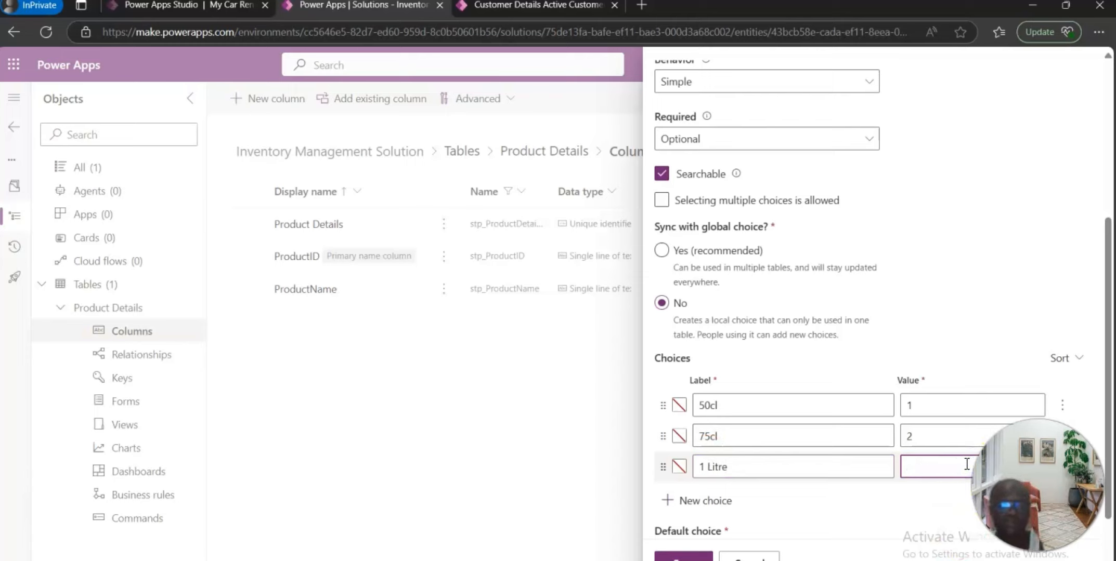
{"action": "type", "text": "3"}
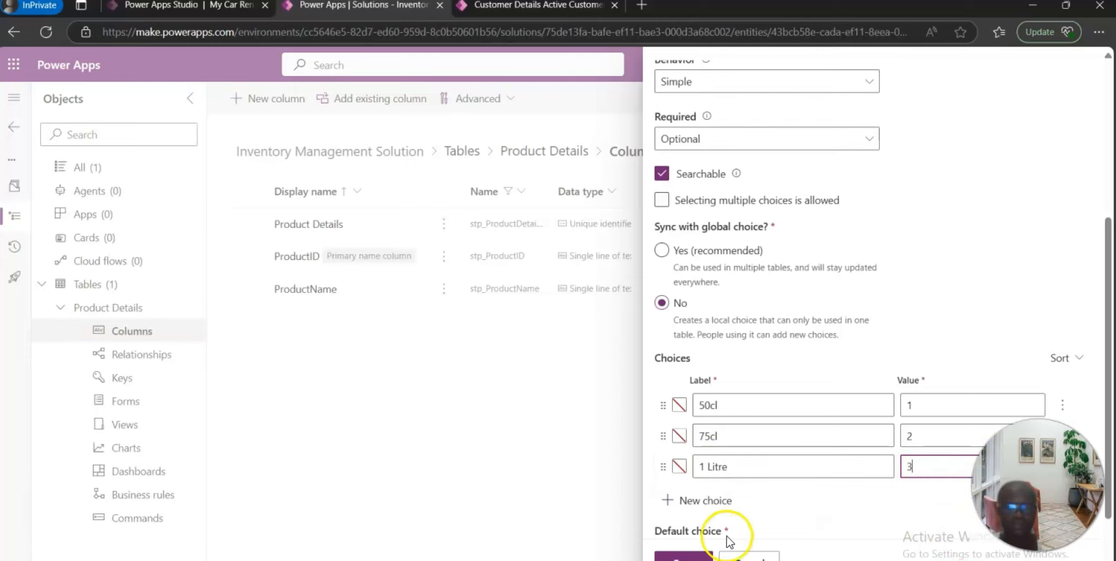
Step: Add a fourth choice labelled None with value 4
{"action": "left_click", "coordinate": [720, 500]}
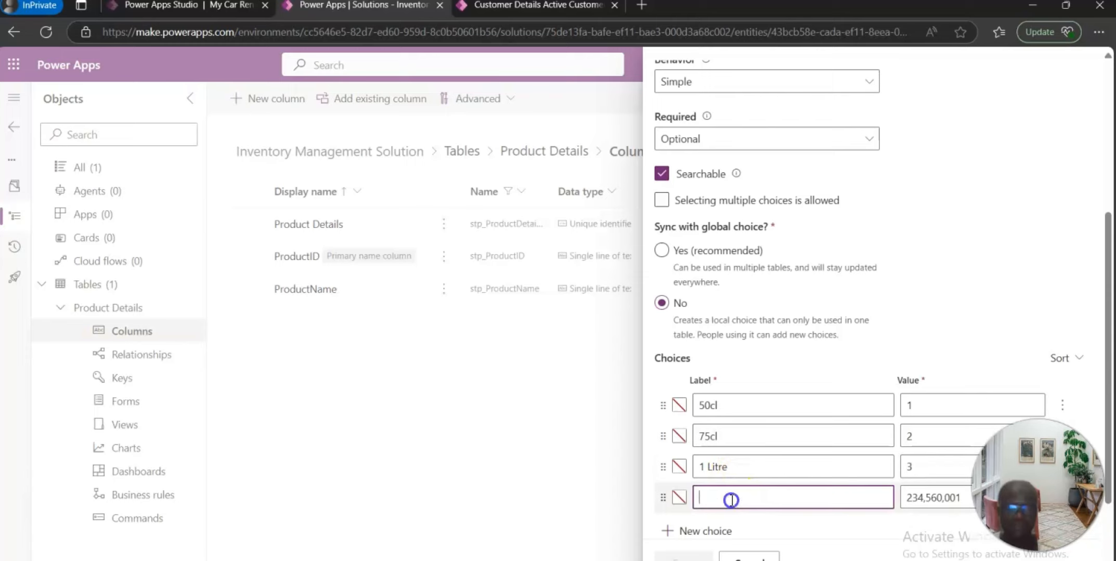
{"action": "type", "text": "one"}
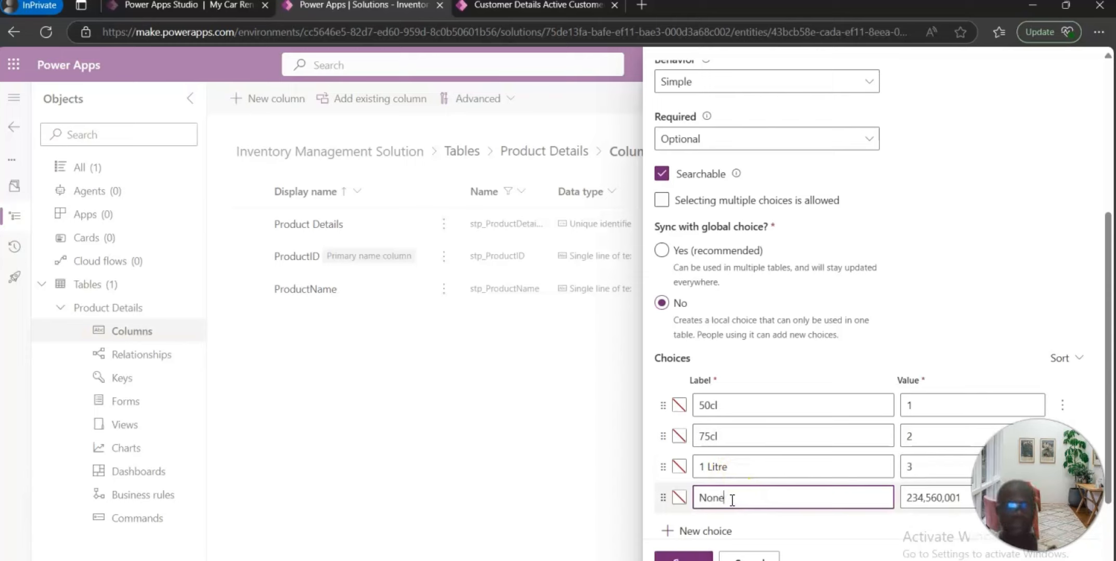
{"action": "left_click", "coordinate": [918, 499]}
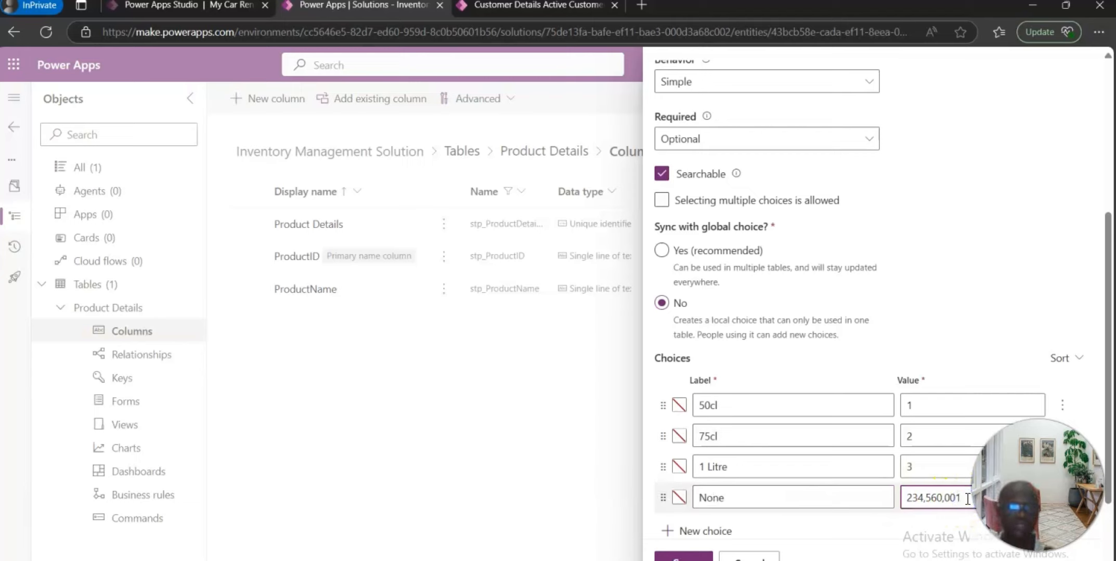
{"action": "key", "text": "BackSpace"}
{"action": "key", "text": "BackSpace"}
{"action": "key", "text": "BackSpace"}
{"action": "key", "text": "BackSpace"}
{"action": "key", "text": "BackSpace"}
{"action": "key", "text": "BackSpace"}
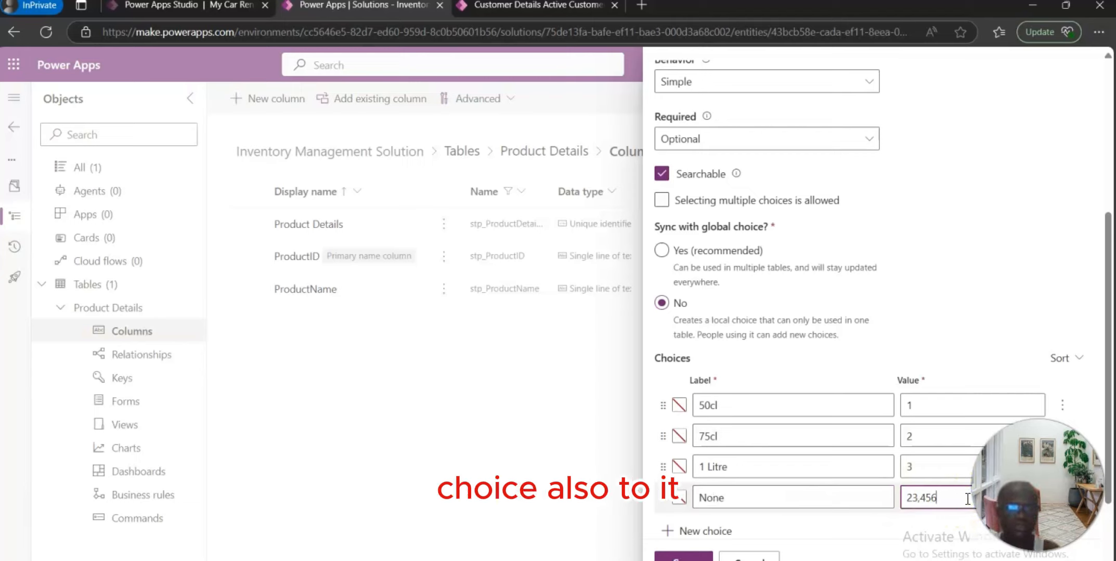
{"action": "key", "text": "BackSpace"}
{"action": "key", "text": "BackSpace"}
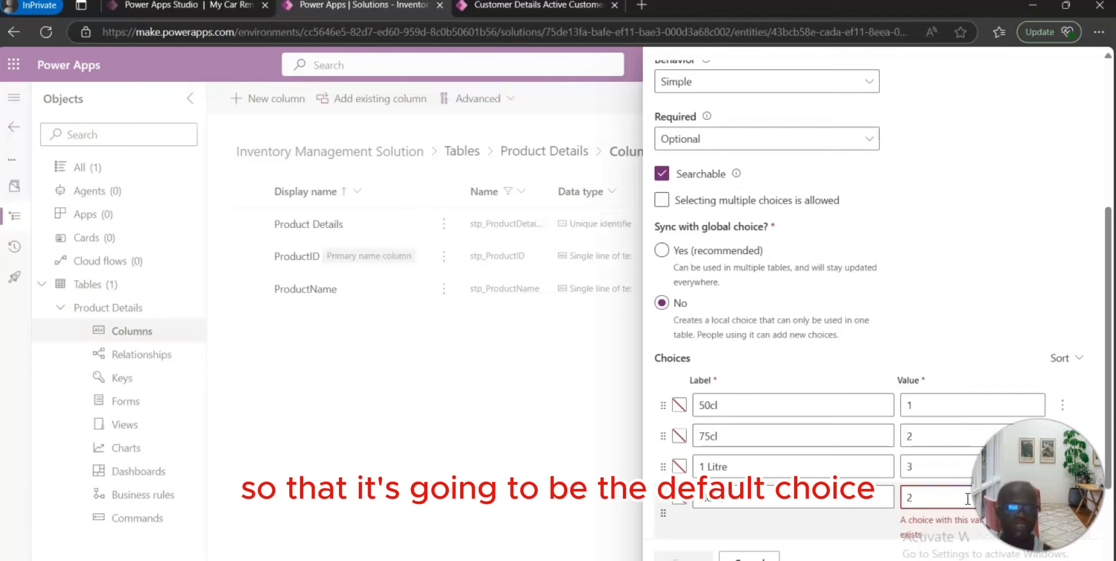
{"action": "key", "text": "BackSpace"}
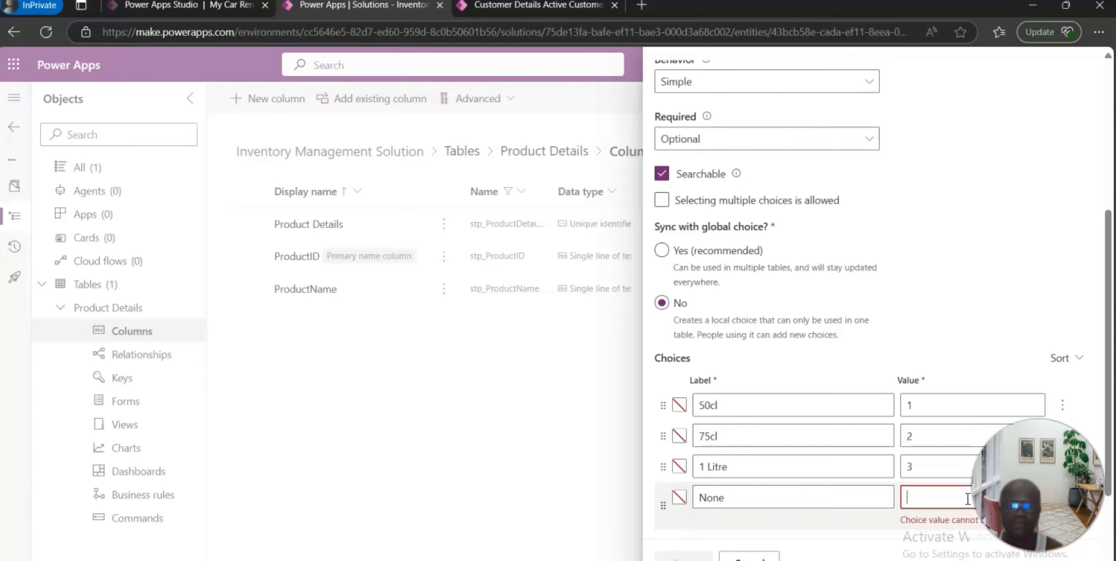
{"action": "type", "text": "4"}
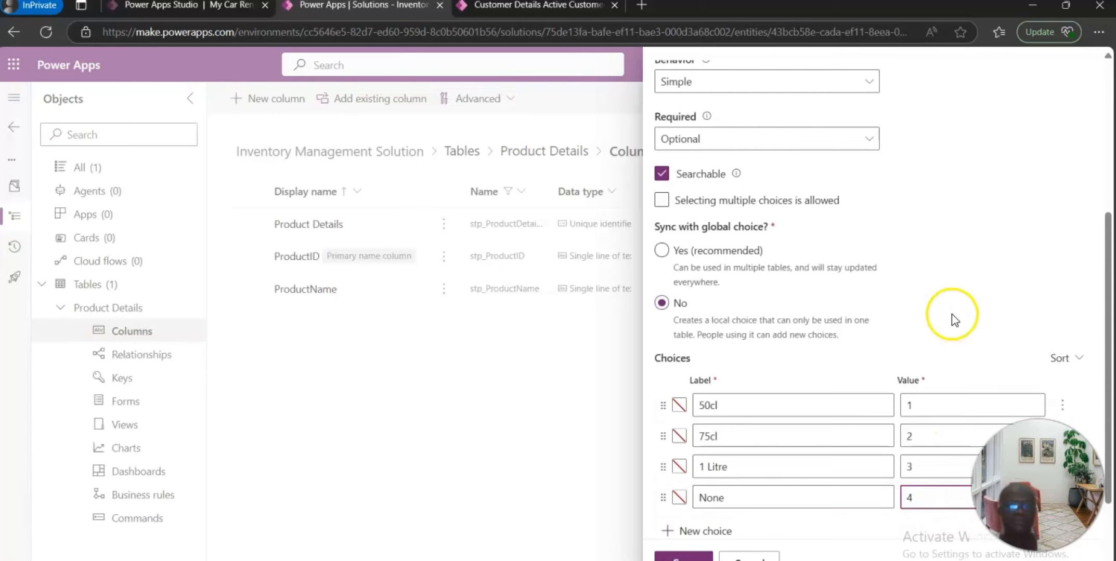
Step: Set the default choice to None and save the category column
{"action": "scroll", "coordinate": [953, 316], "scroll_direction": "down", "scroll_amount": 3}
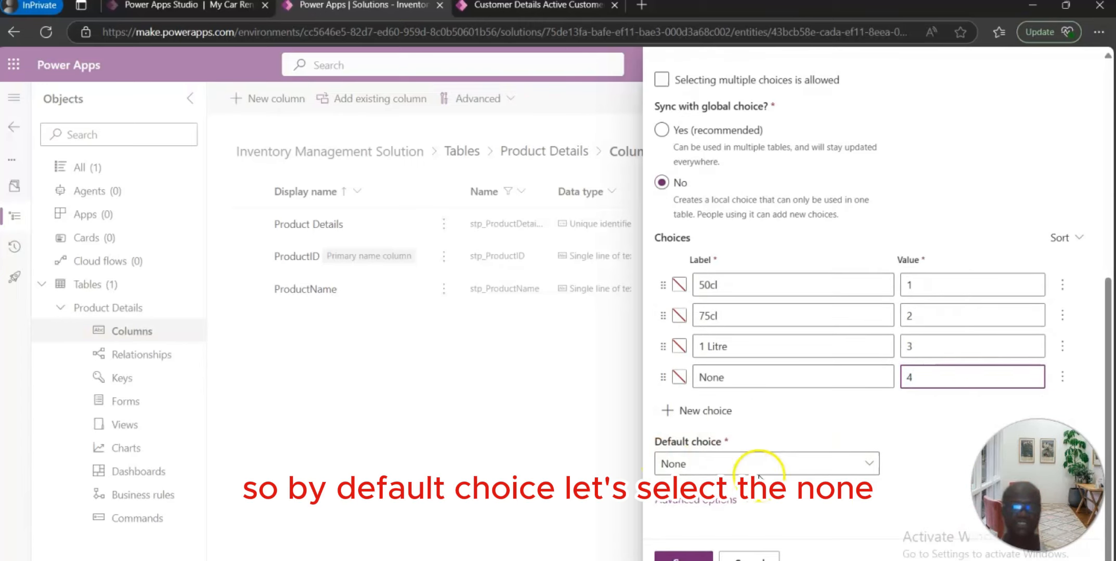
{"action": "left_click", "coordinate": [868, 464]}
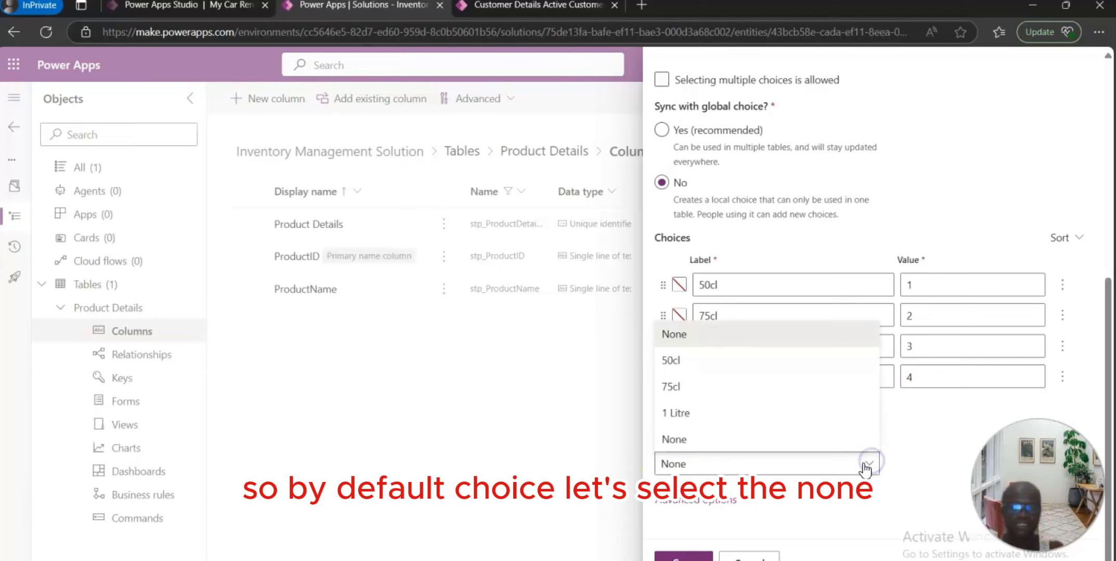
{"action": "left_click", "coordinate": [676, 439]}
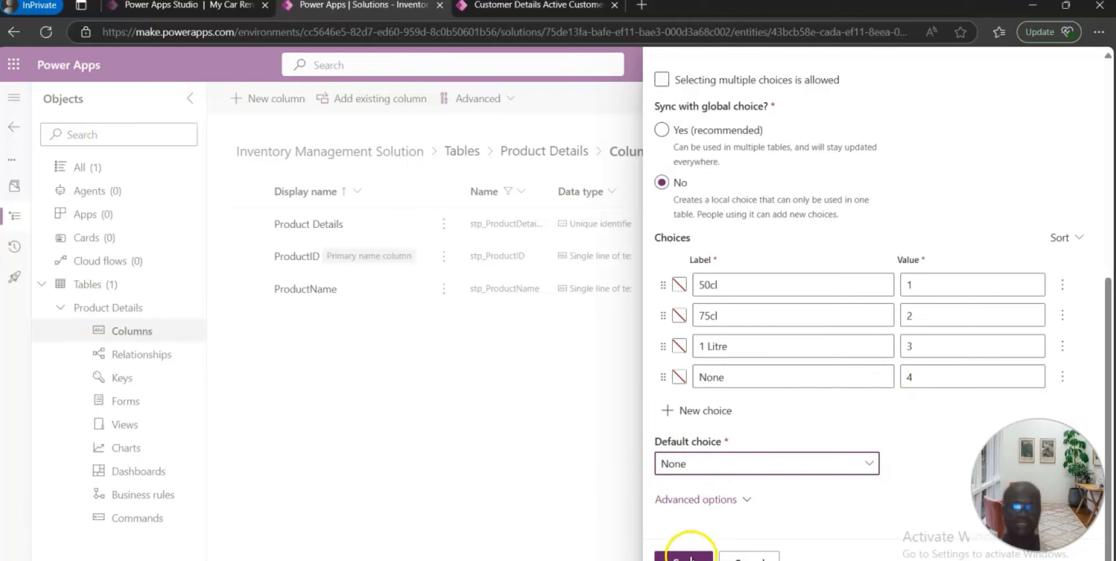
{"action": "left_click", "coordinate": [688, 556]}
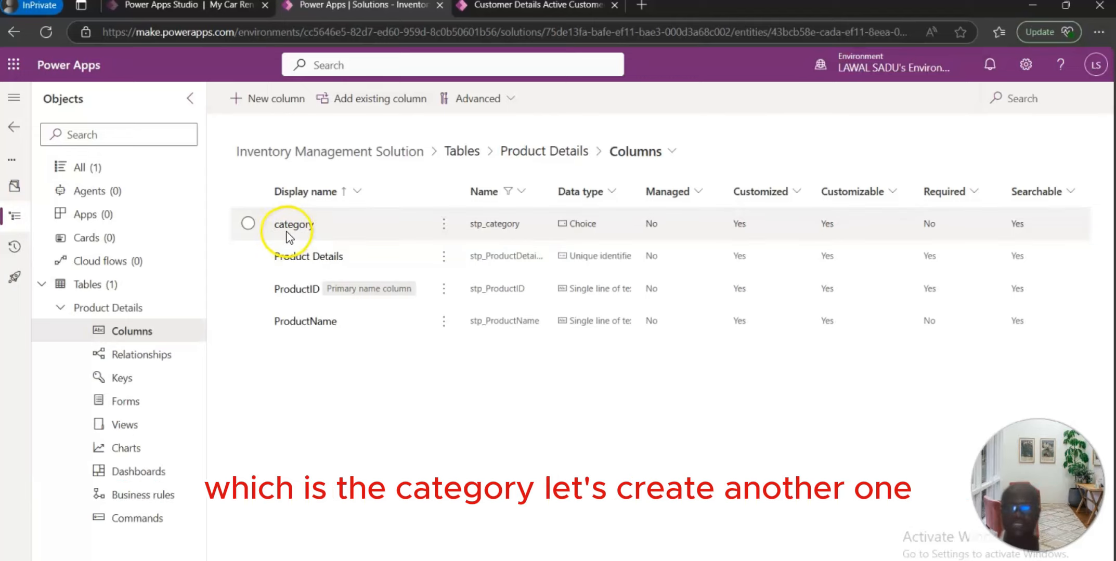
Step: Start another new column and name it Quantity in stock
{"action": "left_click", "coordinate": [267, 107]}
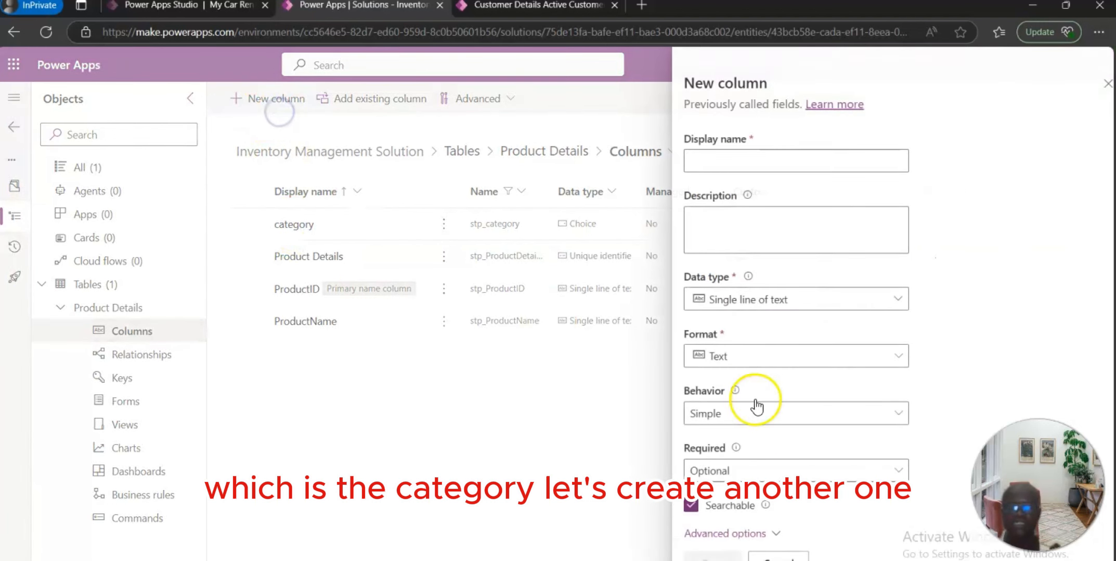
{"action": "left_click", "coordinate": [733, 173]}
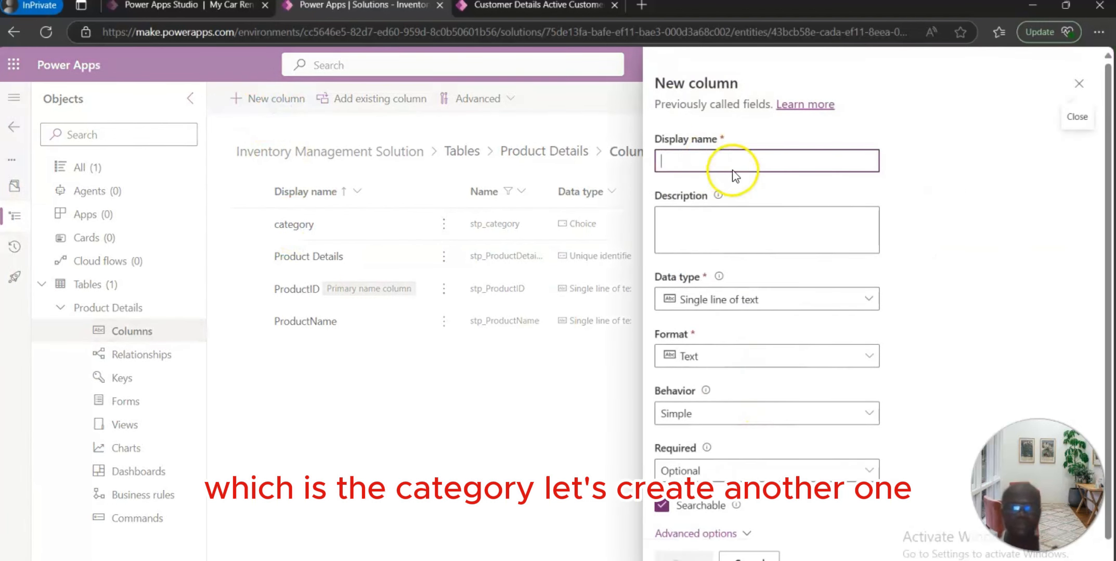
{"action": "left_click", "coordinate": [694, 164]}
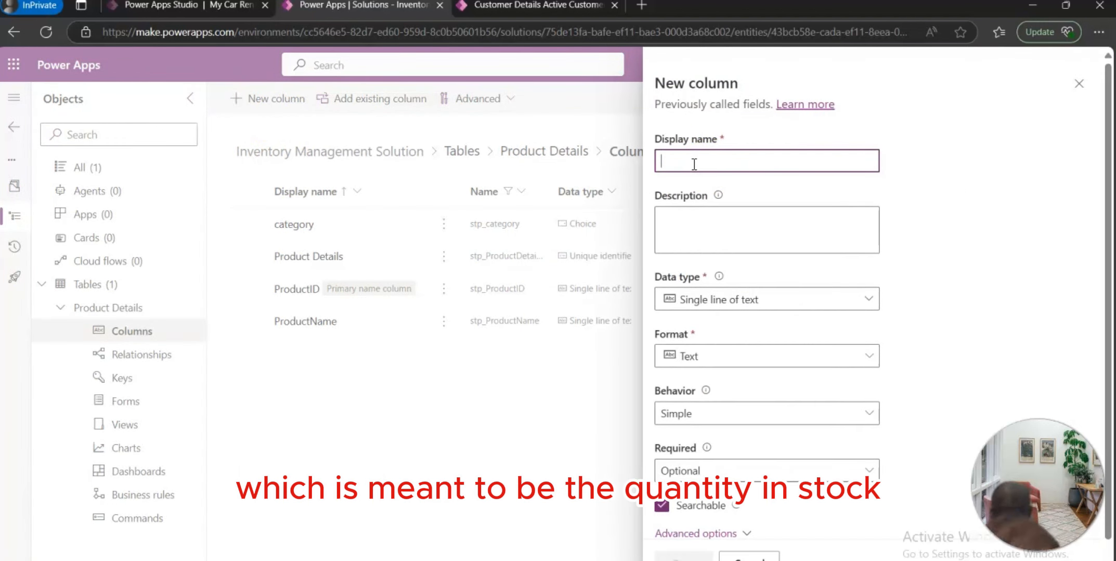
{"action": "type", "text": "Qu"}
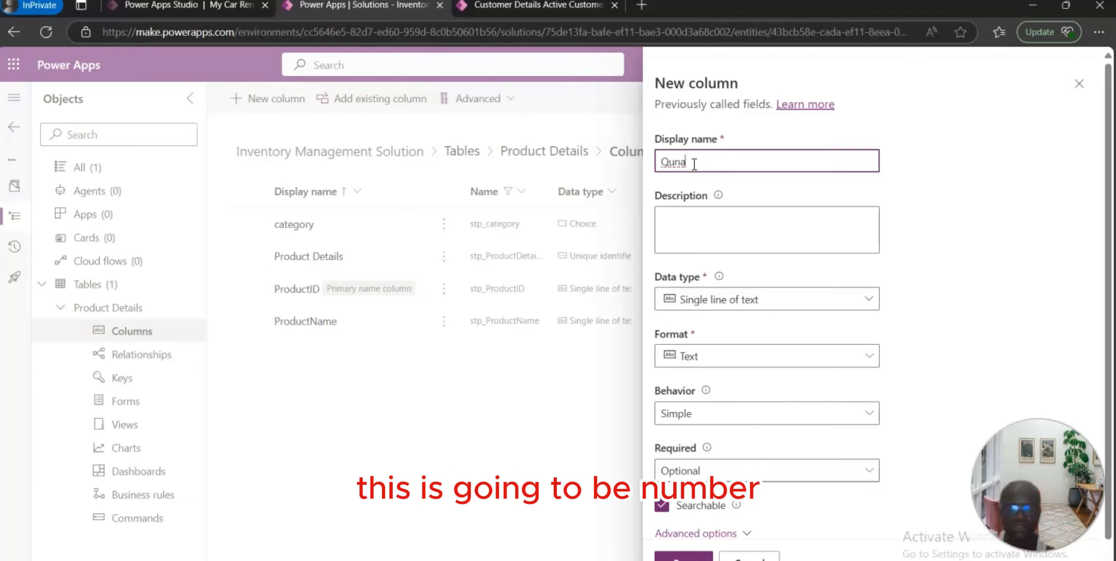
{"action": "type", "text": "a"}
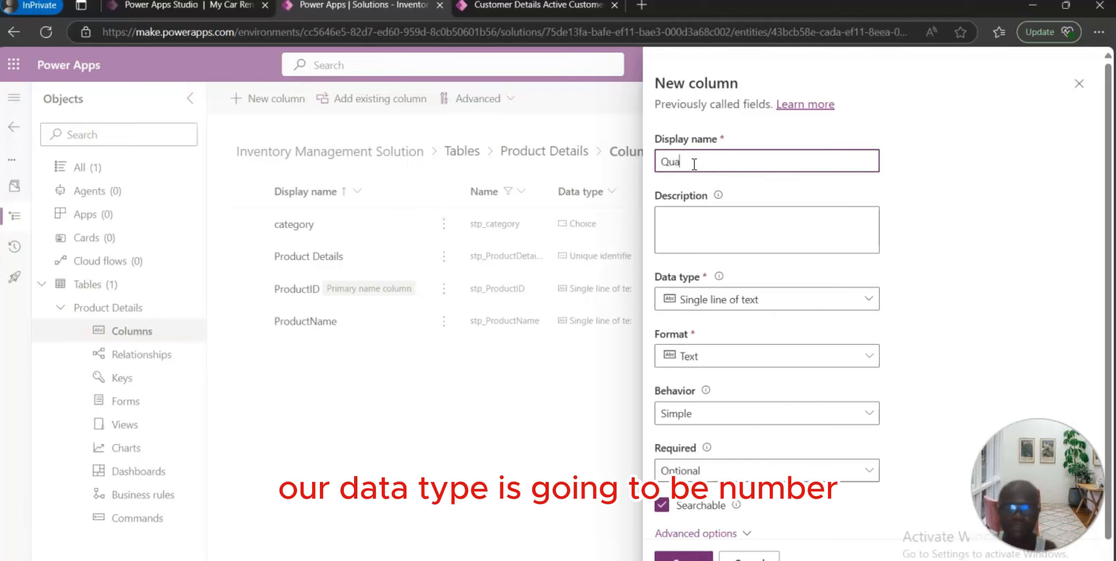
{"action": "type", "text": "nti"}
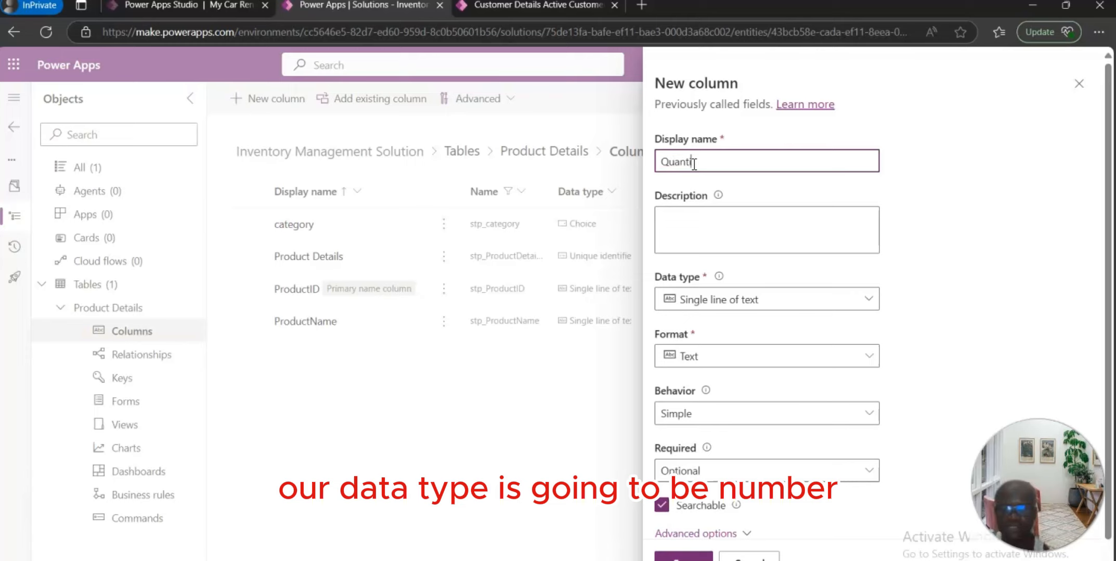
{"action": "type", "text": "ty i"}
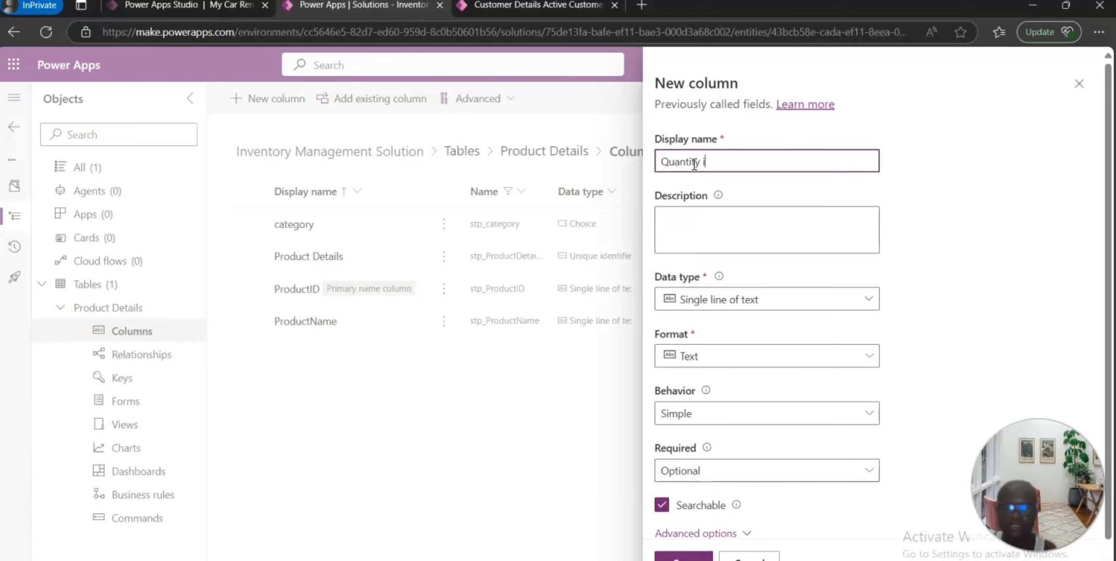
{"action": "type", "text": "n stock"}
Step: Enter the description "Display the quantity in stock" and set the data type to Whole number
{"action": "left_click", "coordinate": [721, 241]}
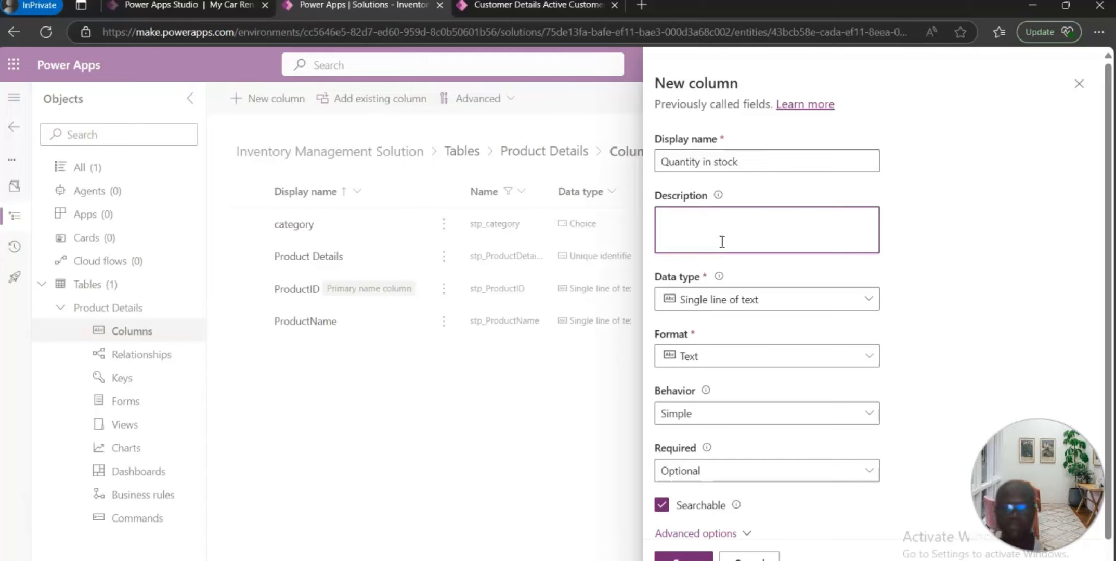
{"action": "type", "text": "Display t"}
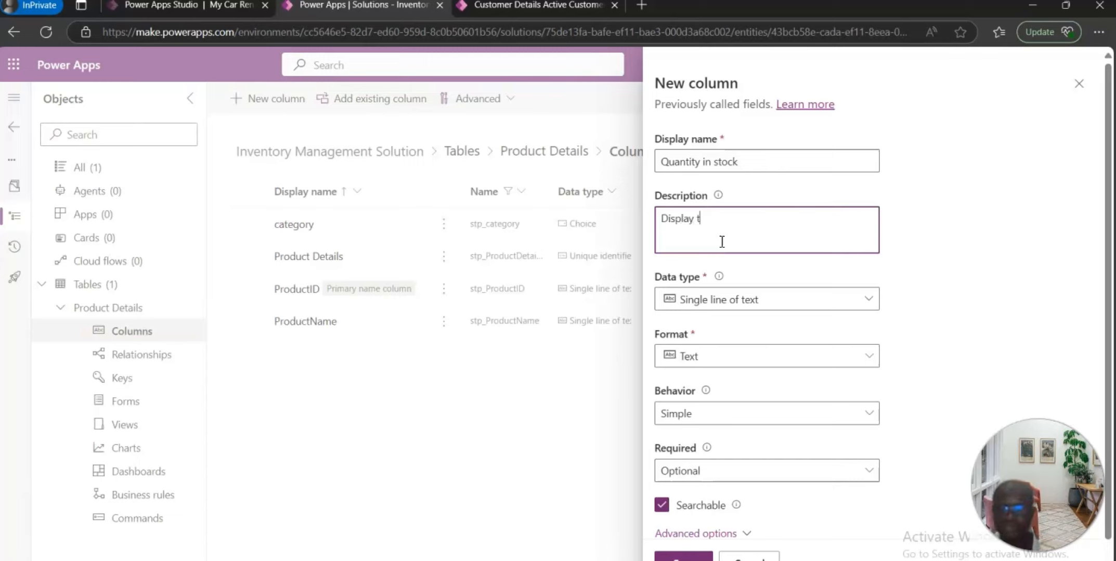
{"action": "type", "text": "he qua"}
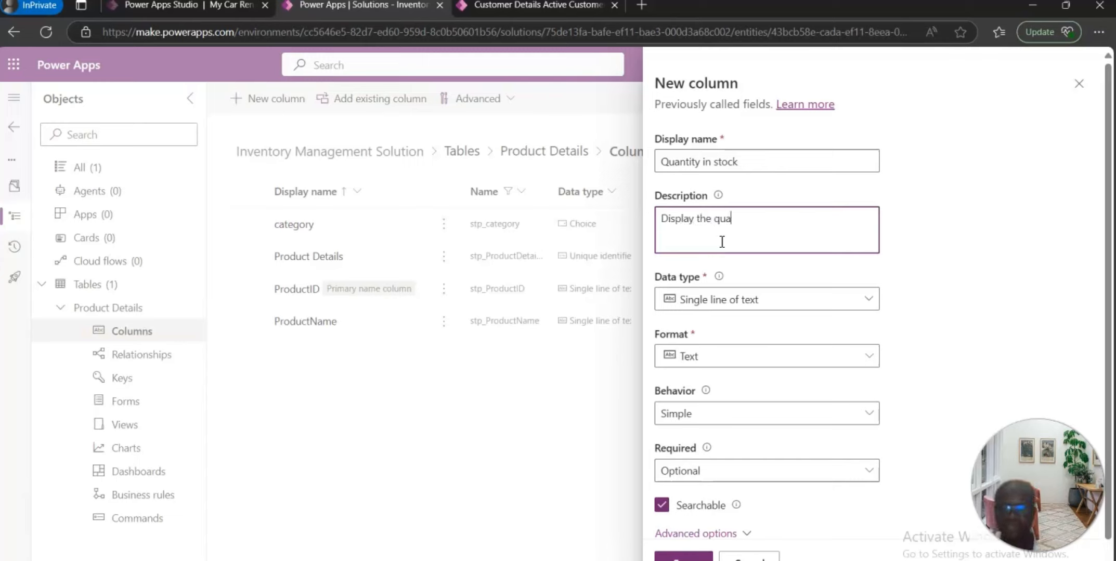
{"action": "type", "text": "ntoty"}
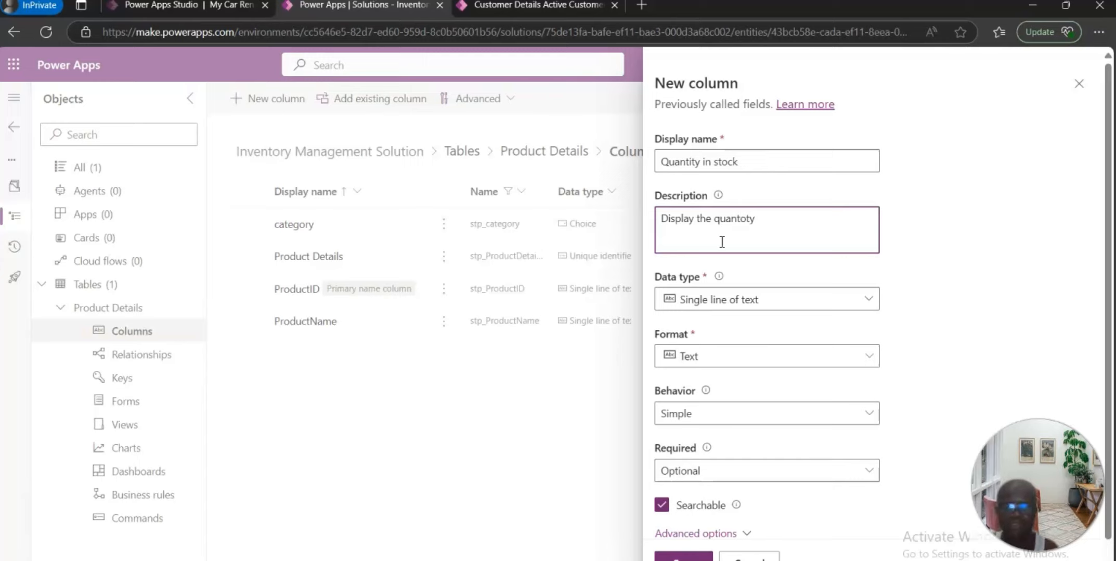
{"action": "key", "text": "BackSpace"}
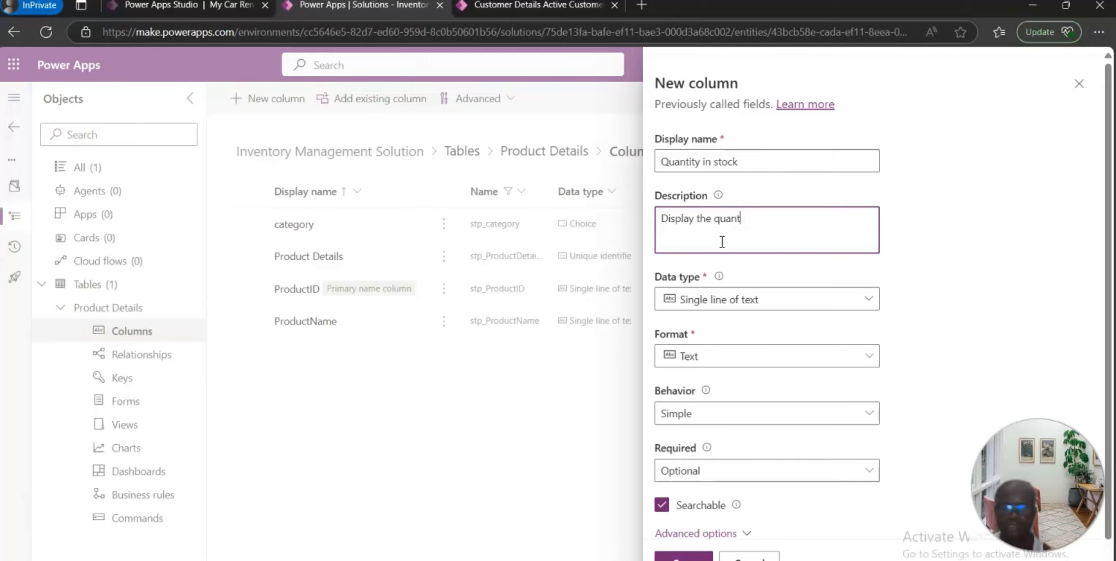
{"action": "type", "text": "ity in stock"}
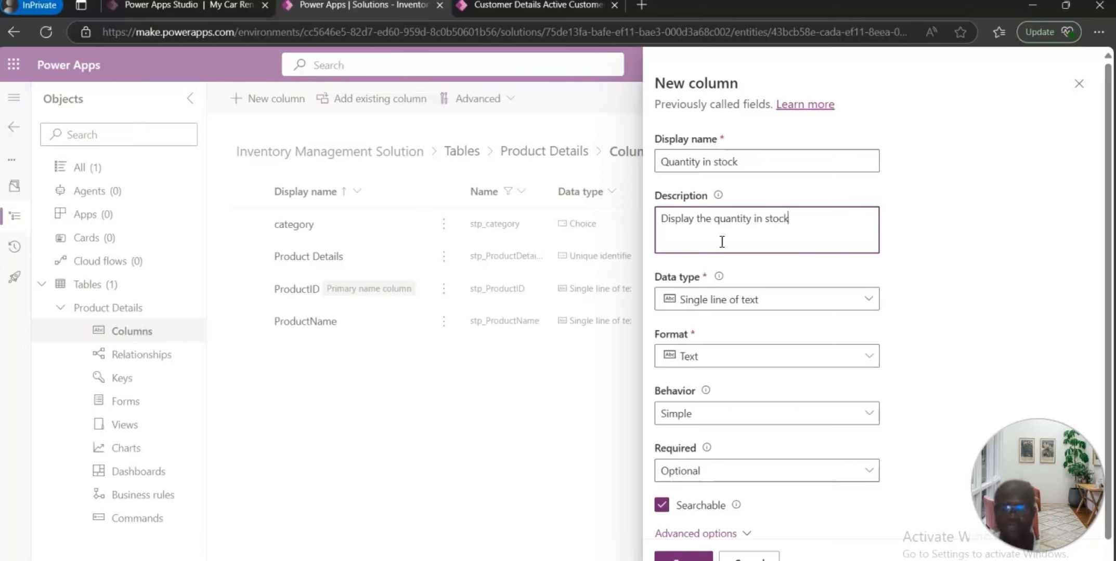
{"action": "left_click", "coordinate": [868, 299]}
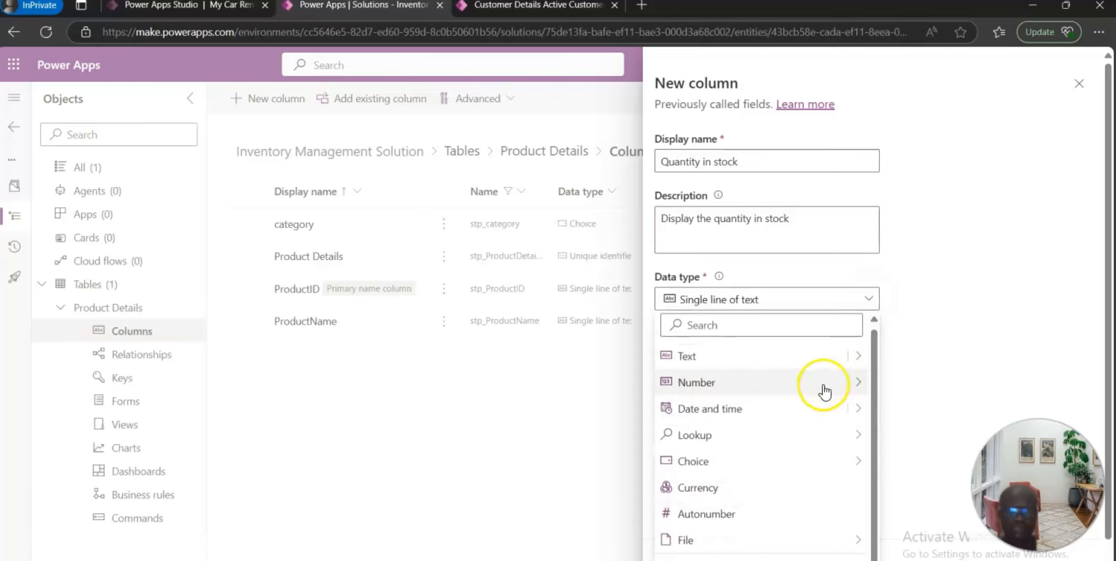
{"action": "left_click", "coordinate": [824, 384]}
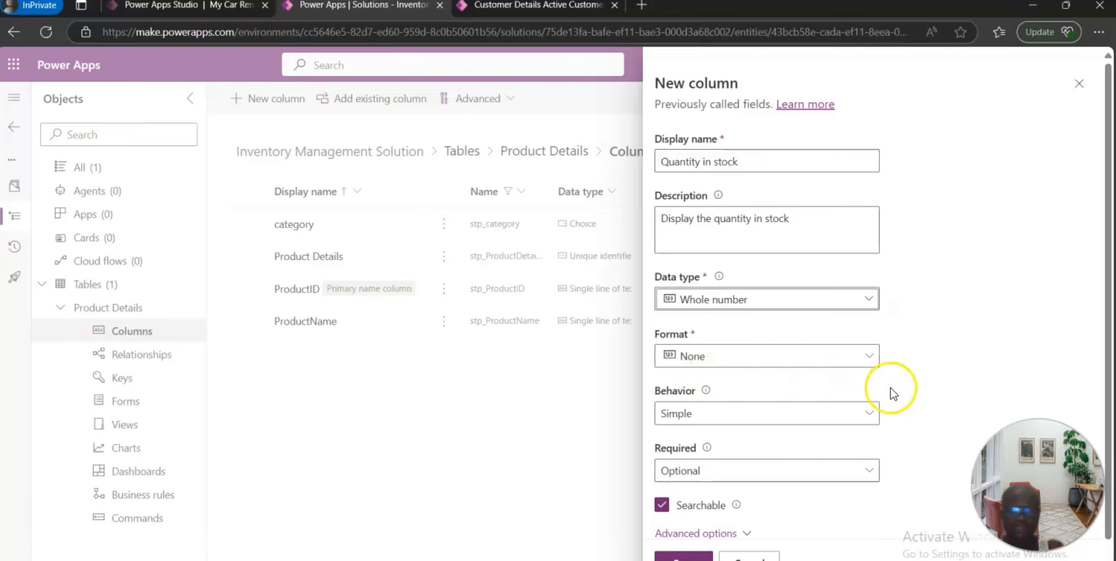
Step: Save the Quantity in stock column
{"action": "scroll", "coordinate": [852, 395], "scroll_direction": "down", "scroll_amount": 1}
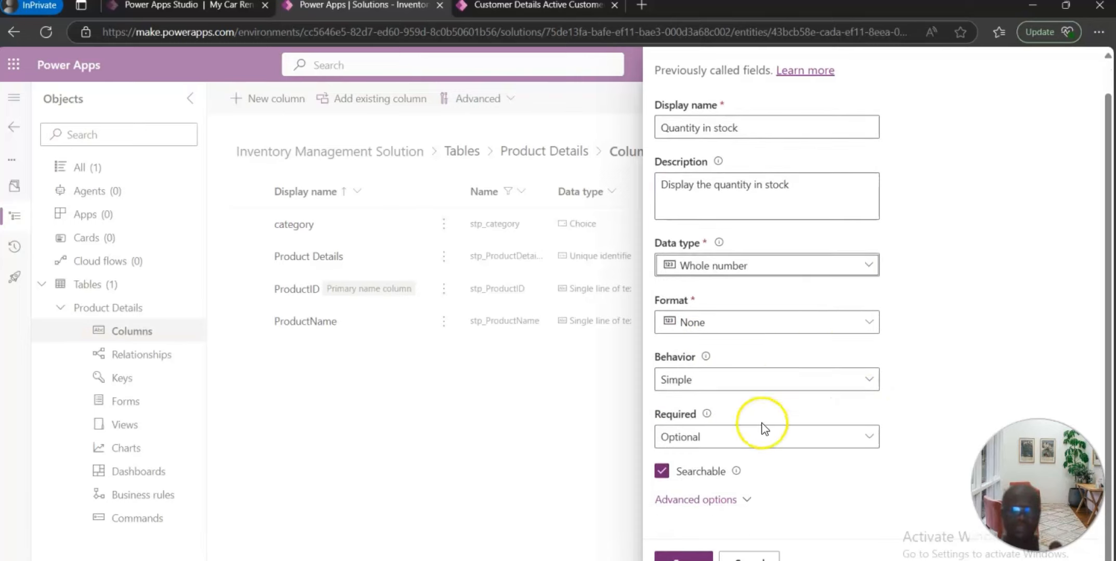
{"action": "left_click", "coordinate": [692, 554]}
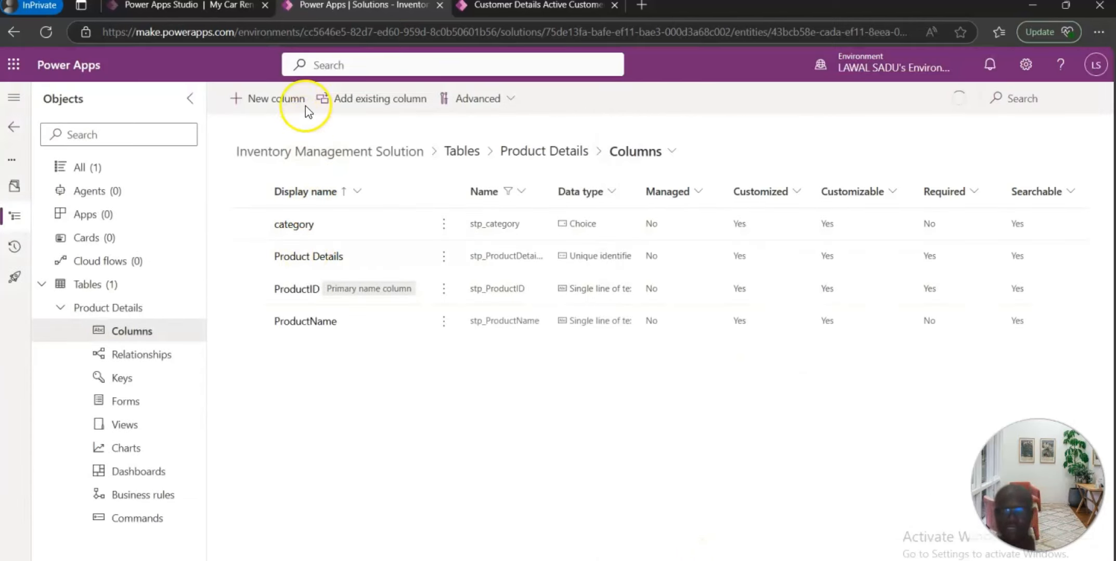
Step: Start a new column and name it ReOrder Level
{"action": "left_click", "coordinate": [286, 109]}
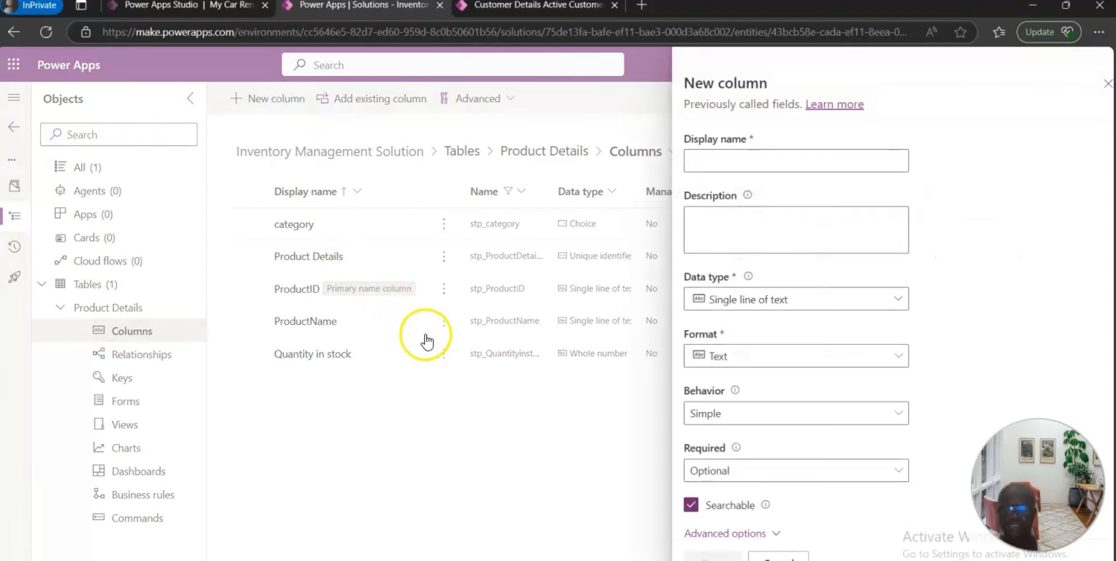
{"action": "left_click", "coordinate": [750, 163]}
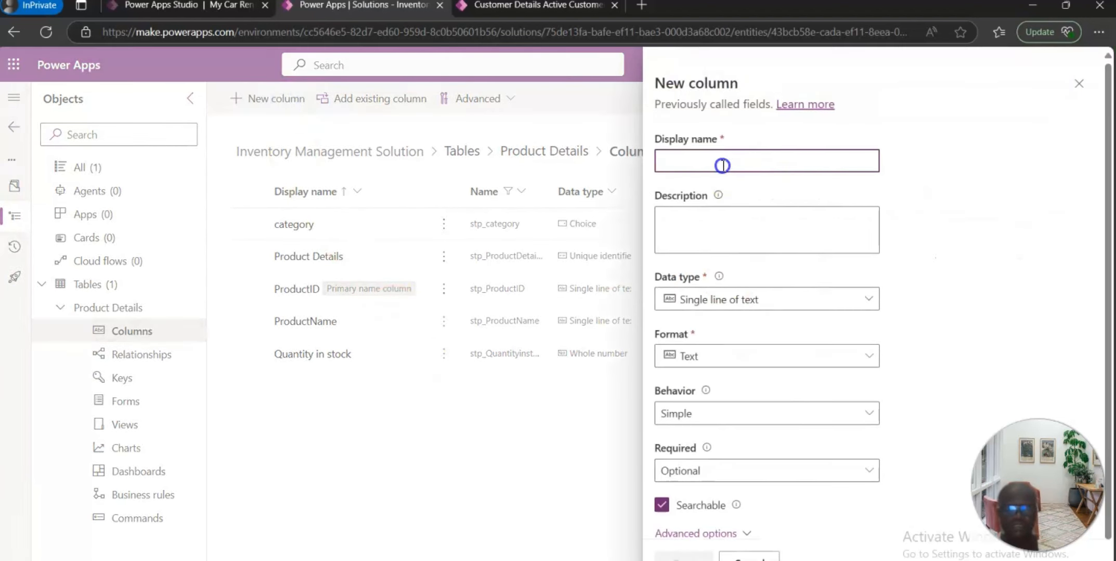
{"action": "type", "text": "Re"}
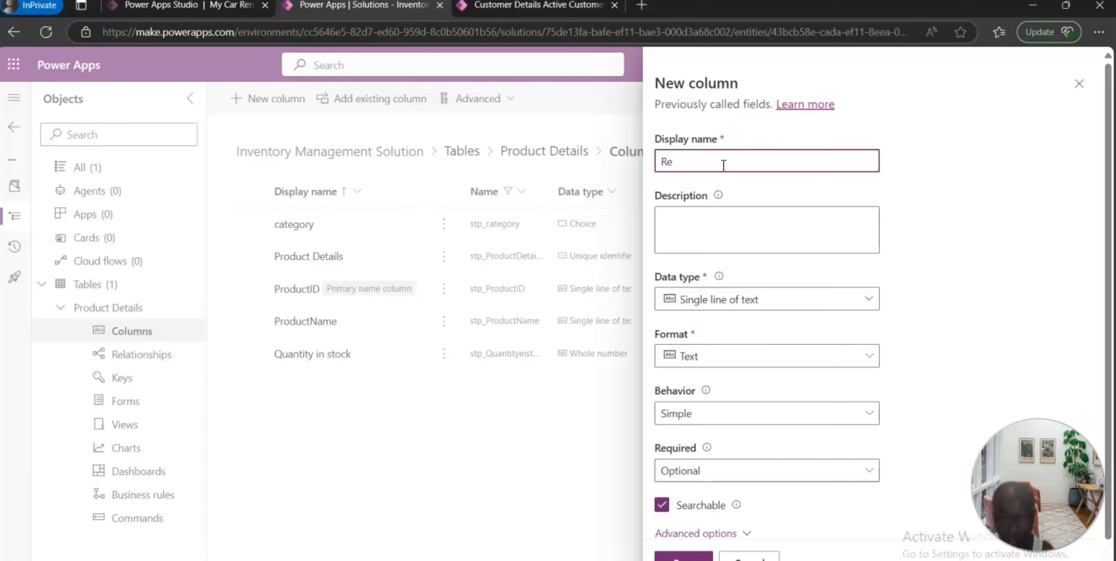
{"action": "type", "text": "Order"}
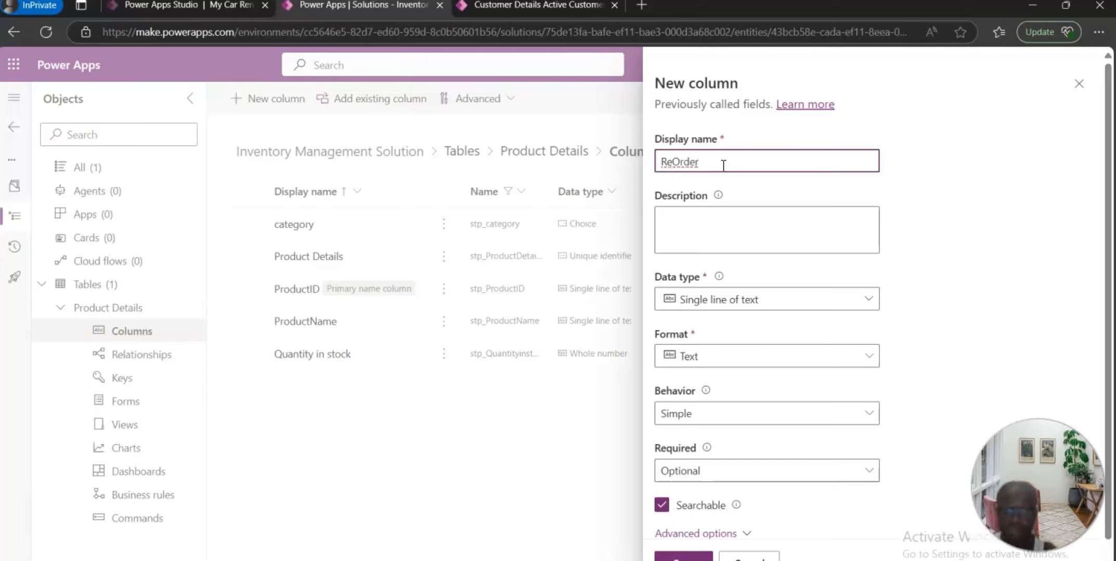
{"action": "type", "text": " Levelleve"}
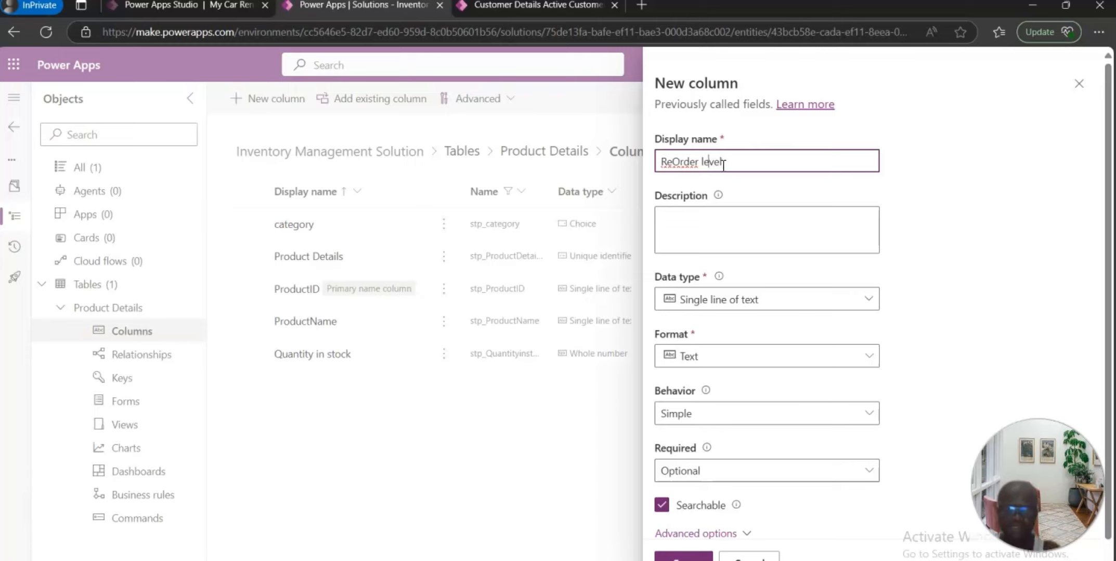
{"action": "key", "text": "Left"}
{"action": "key", "text": "Left"}
{"action": "key", "text": "Left"}
{"action": "key", "text": "Left"}
{"action": "key", "text": "BackSpace"}
{"action": "type", "text": "L"}
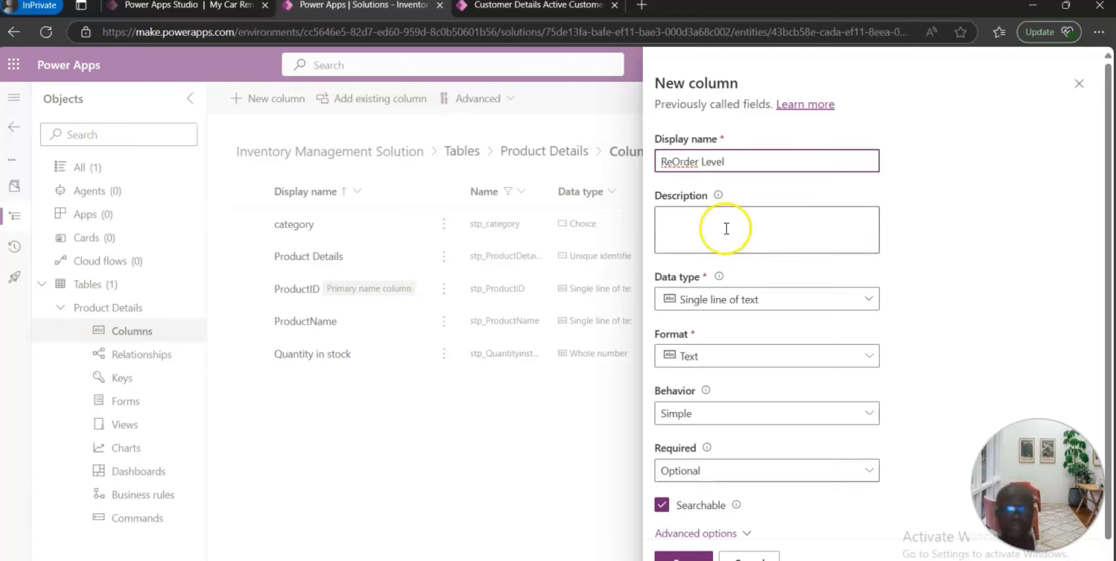
Step: Enter the description "Display the re-order level number" and set the data type to Whole number
{"action": "left_click", "coordinate": [699, 227]}
{"action": "type", "text": "D"}
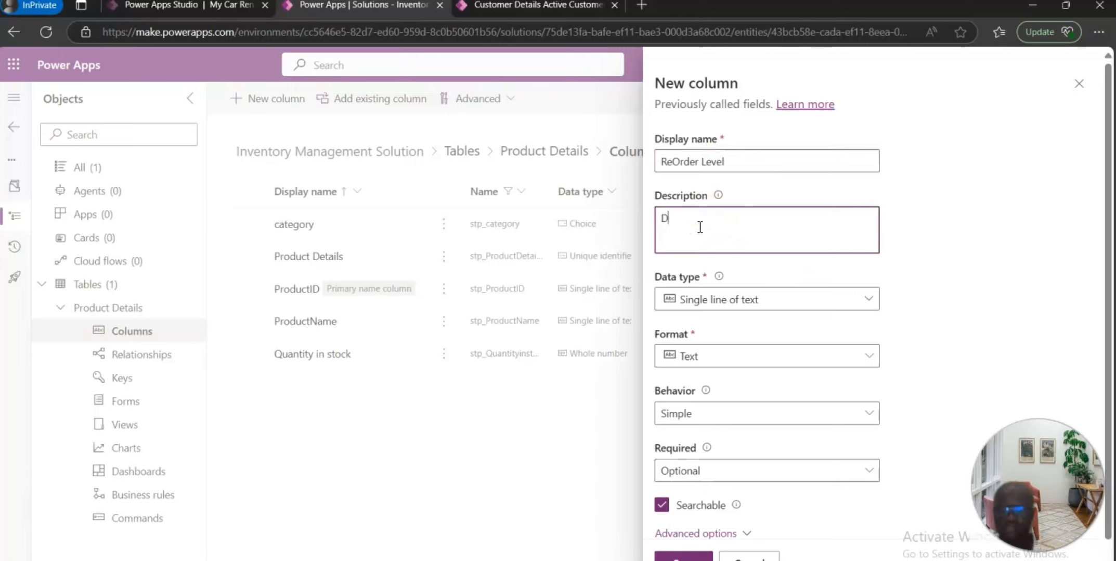
{"action": "type", "text": "isplay the r"}
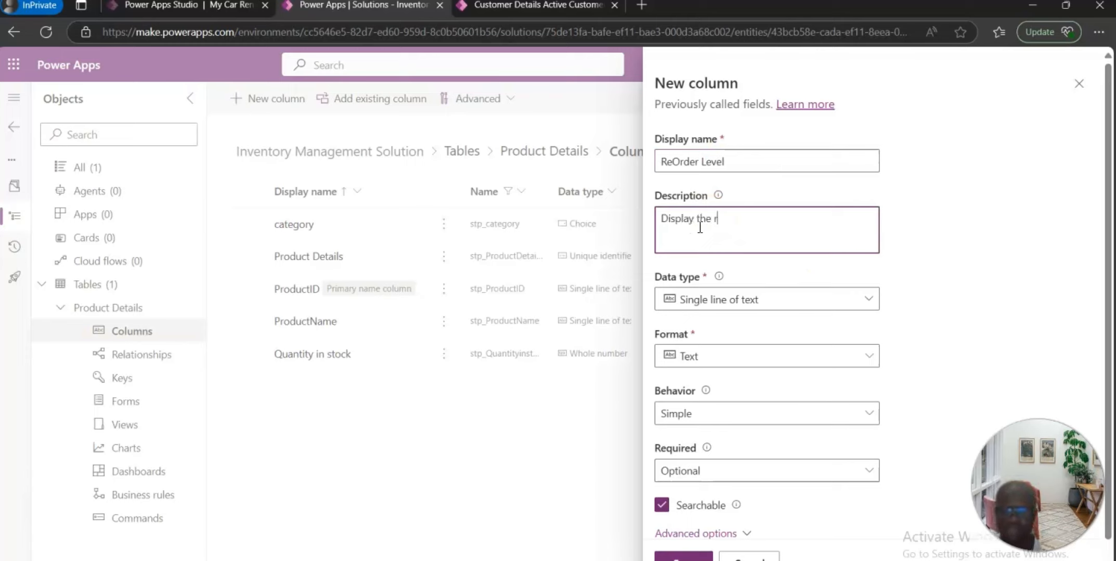
{"action": "type", "text": "e-order"}
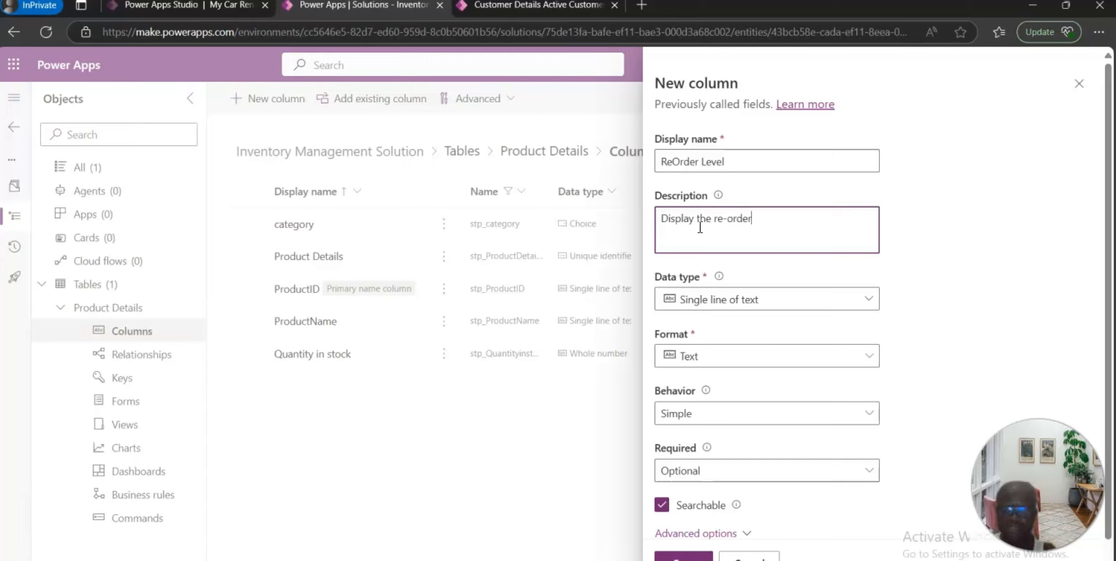
{"action": "type", "text": " leb"}
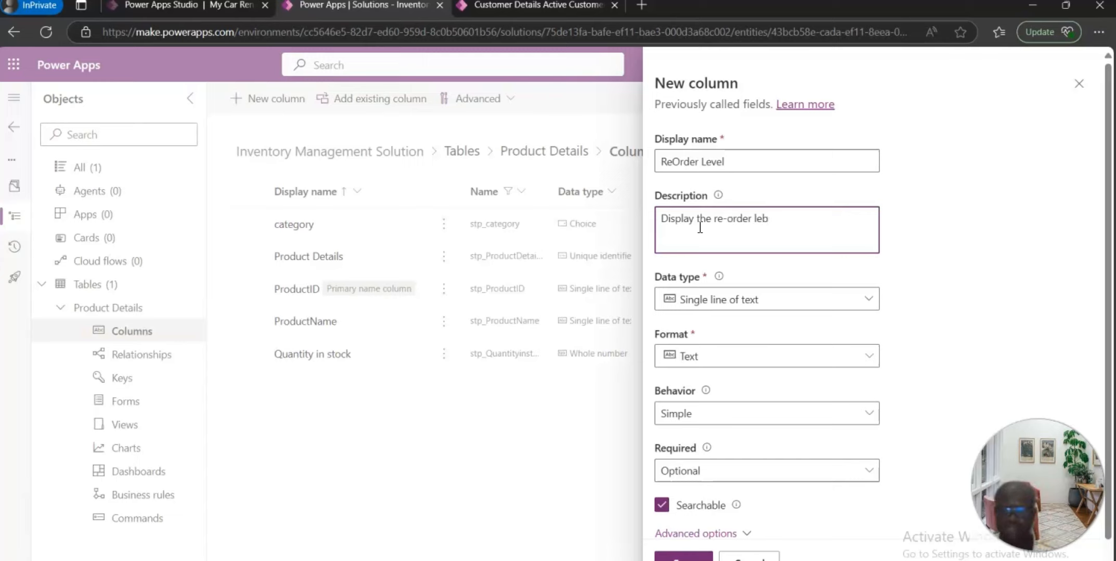
{"action": "key", "text": "BackSpace"}
{"action": "type", "text": "vel number"}
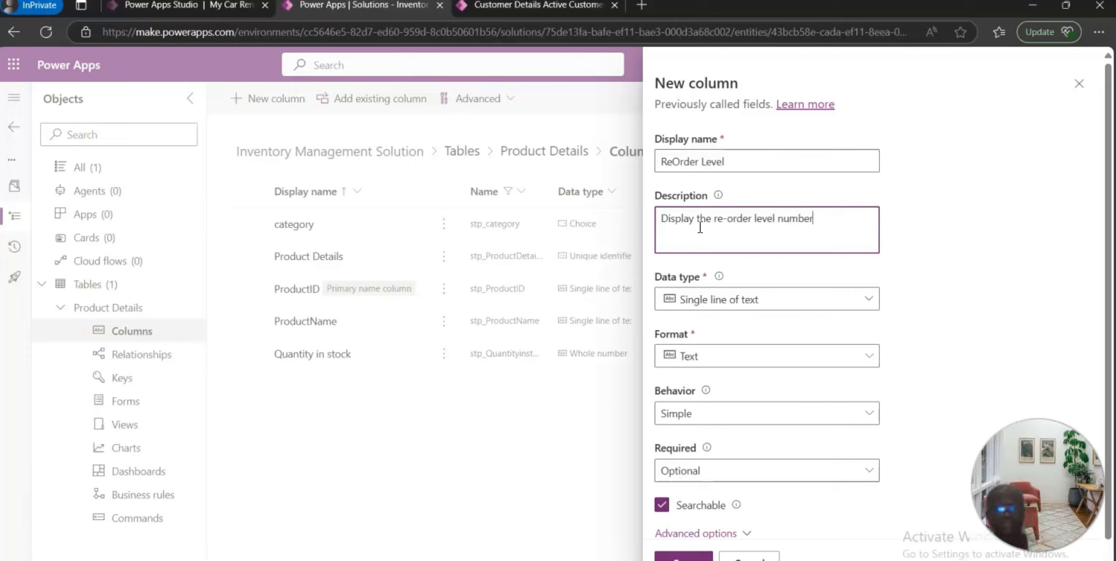
{"action": "left_click", "coordinate": [868, 299]}
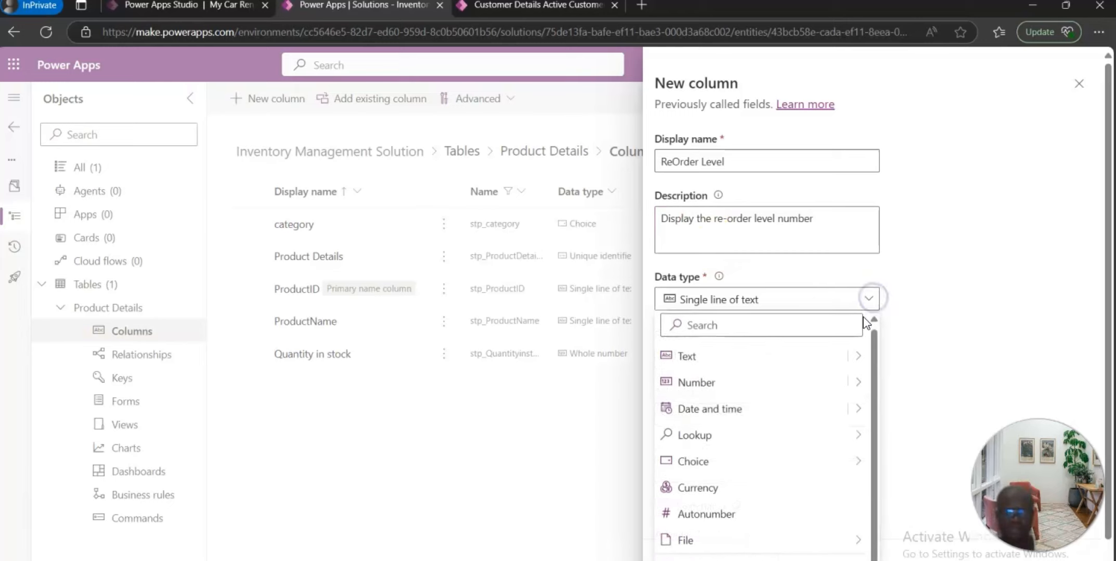
{"action": "left_click", "coordinate": [858, 383]}
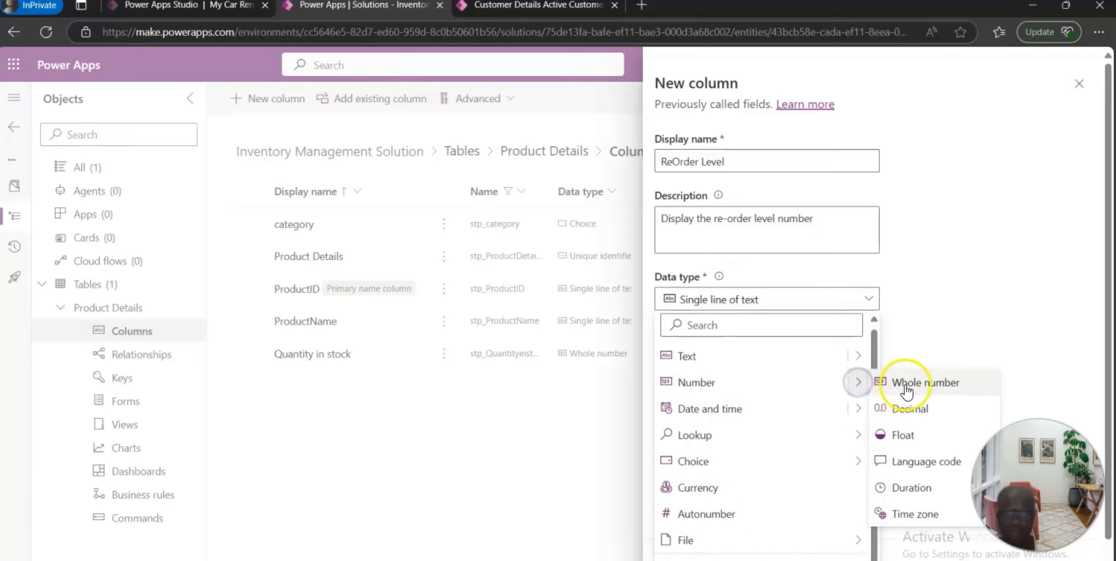
{"action": "left_click", "coordinate": [904, 384]}
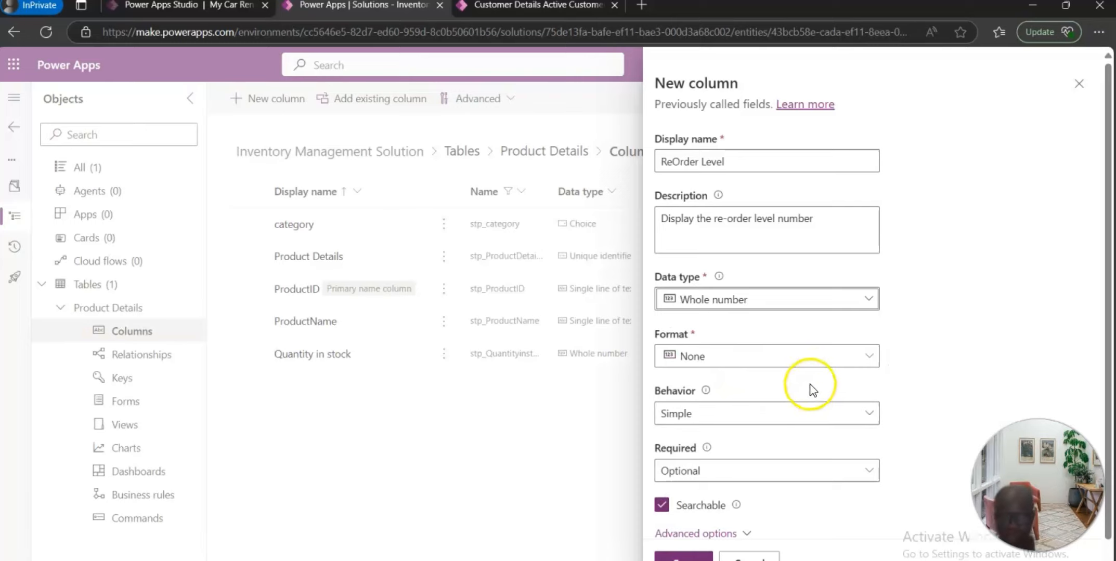
Step: Save the ReOrder Level column
{"action": "scroll", "coordinate": [800, 371], "scroll_direction": "down", "scroll_amount": 1}
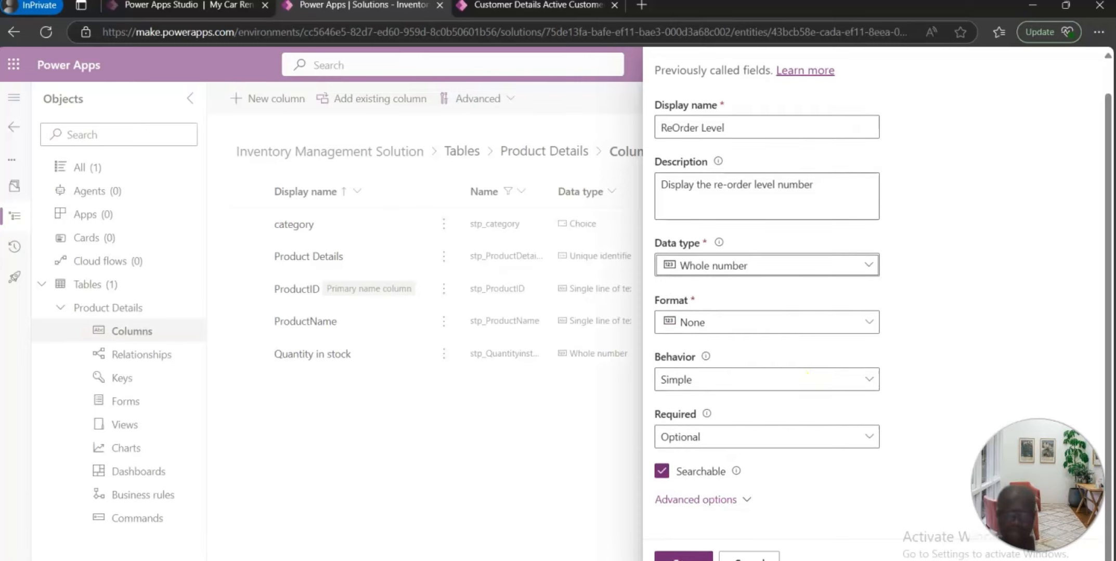
{"action": "left_click", "coordinate": [671, 553]}
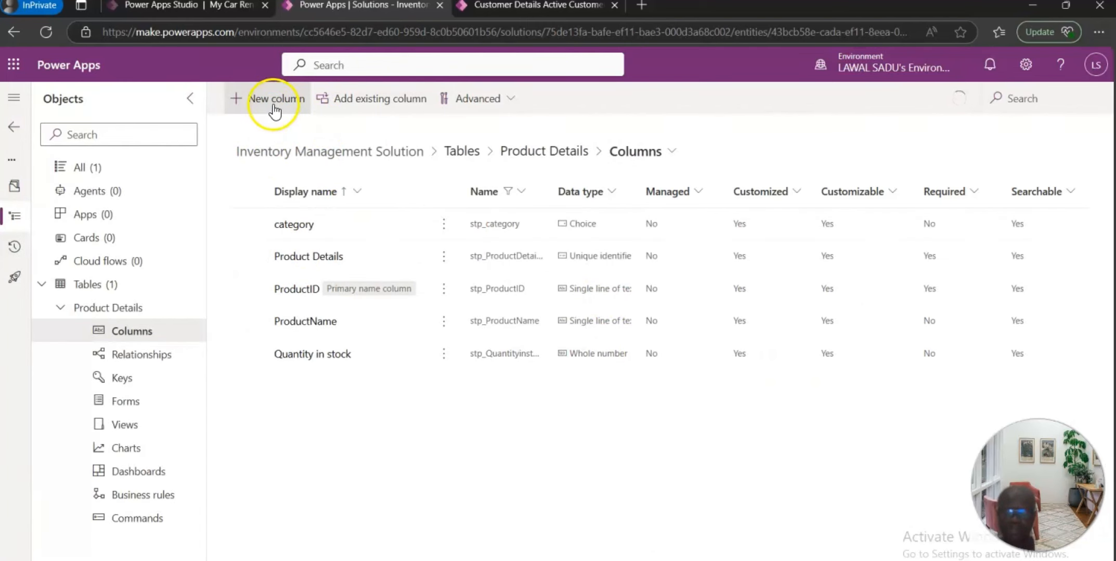
Step: Start a new column named Unit Price with the description "Display the Unit price of the product"
{"action": "left_click", "coordinate": [272, 107]}
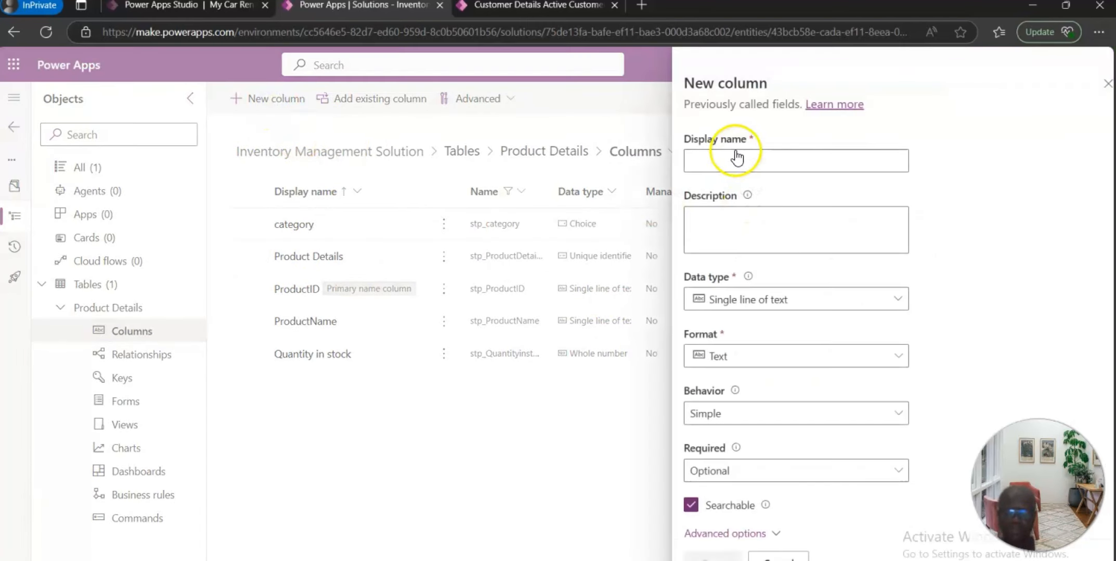
{"action": "left_click", "coordinate": [727, 161]}
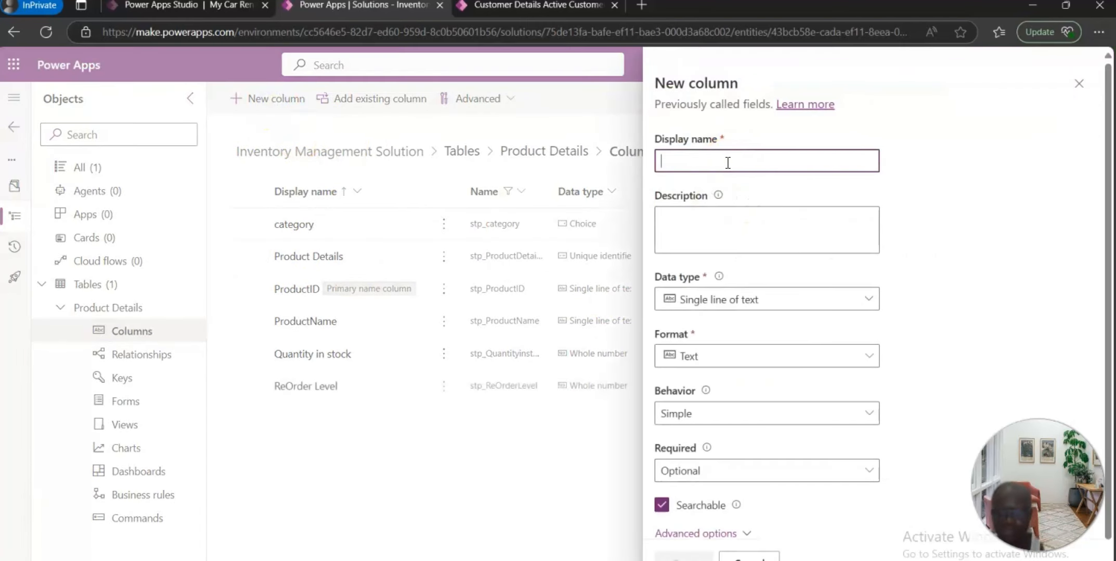
{"action": "type", "text": "Uniy"}
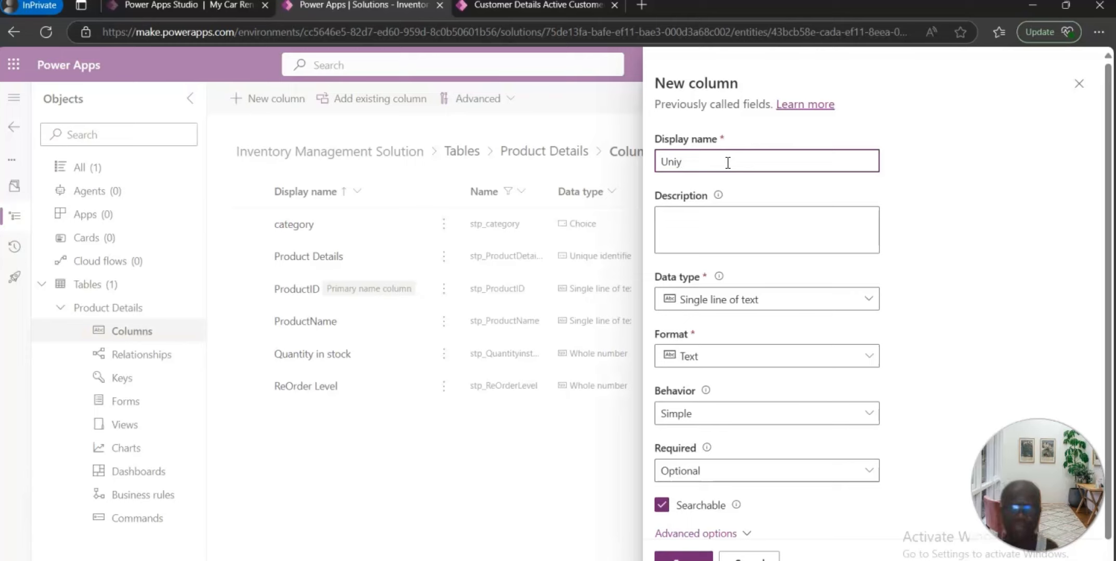
{"action": "key", "text": "BackSpace"}
{"action": "type", "text": "t "}
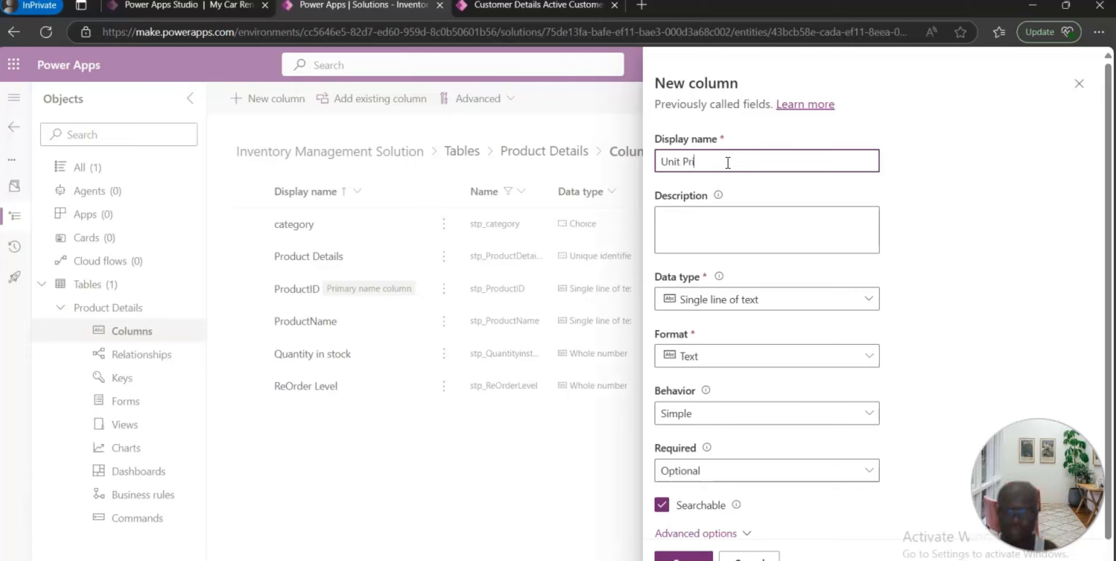
{"action": "type", "text": "Price"}
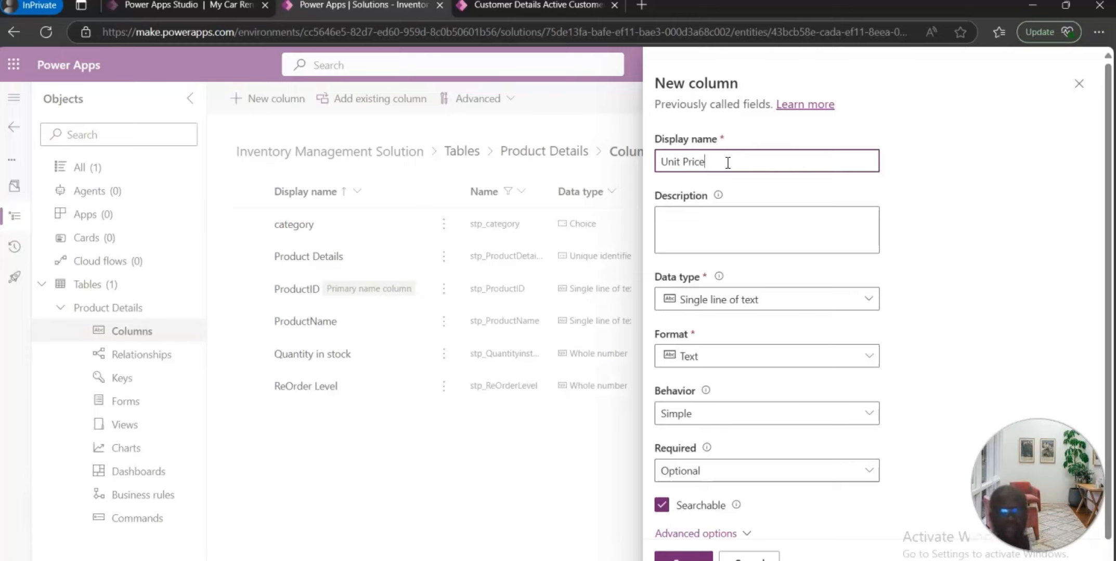
{"action": "left_click", "coordinate": [734, 226]}
{"action": "type", "text": "Di"}
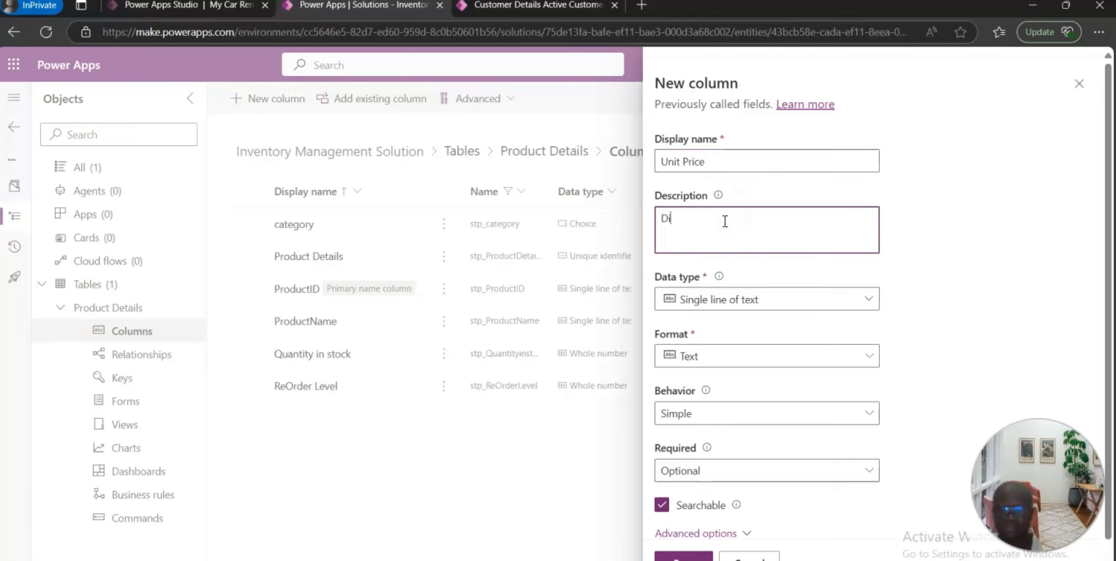
{"action": "type", "text": "splay the "}
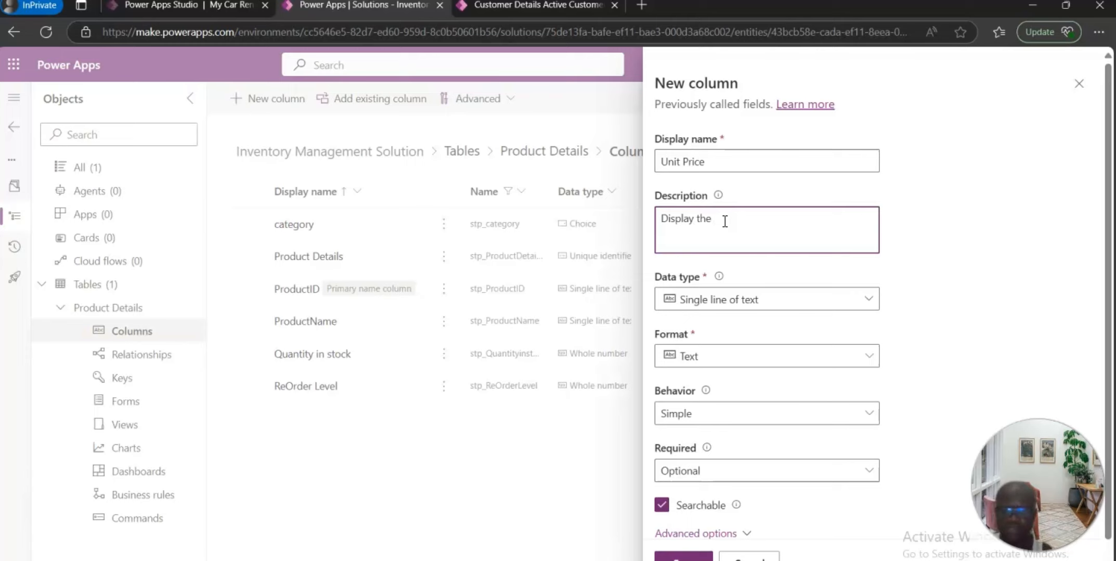
{"action": "type", "text": "Unit price of th"}
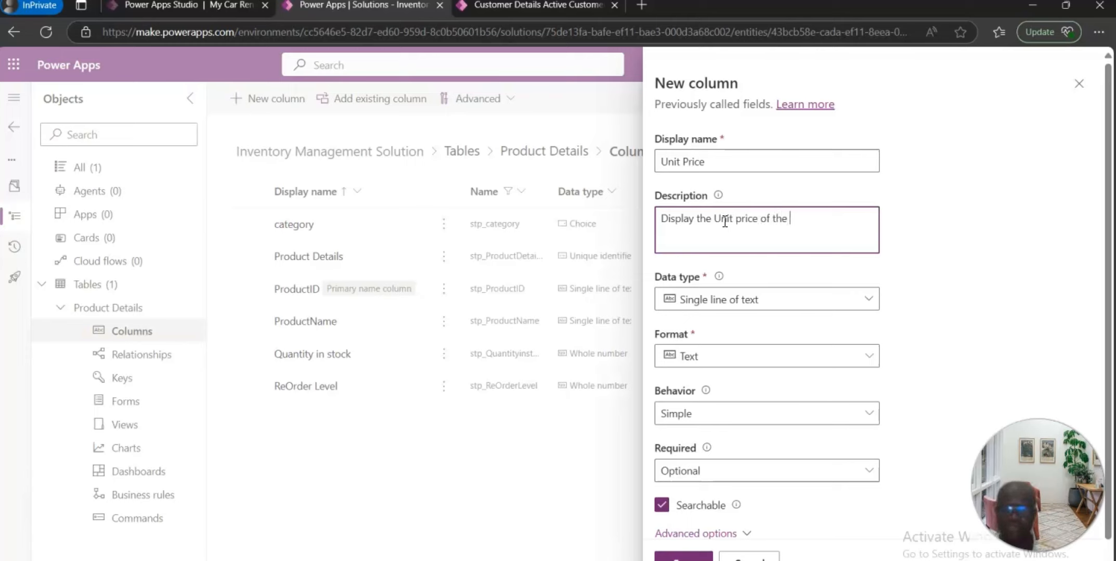
{"action": "type", "text": "e"}
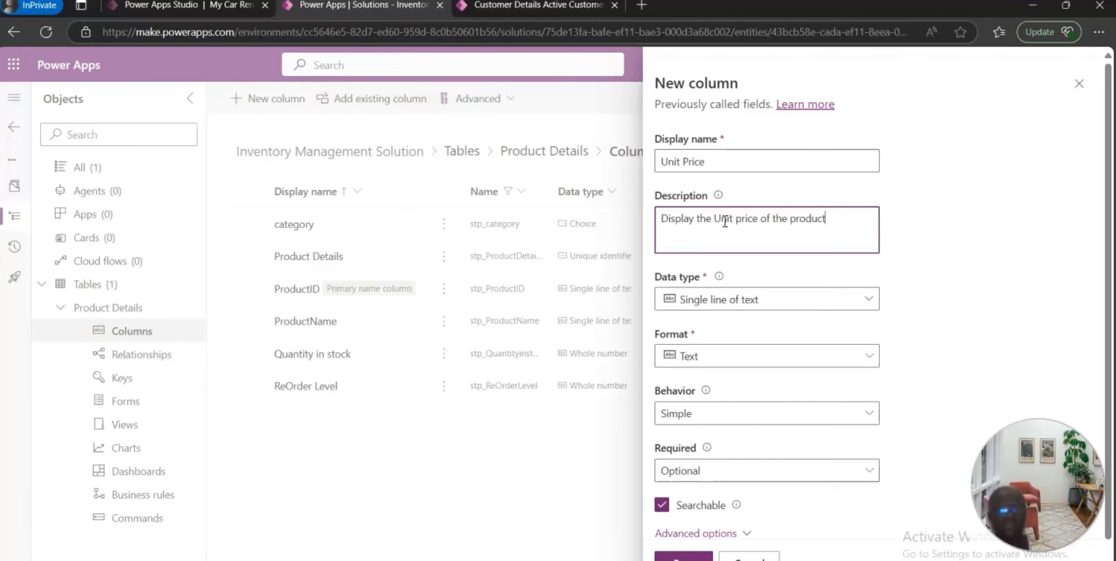
{"action": "left_click", "coordinate": [868, 311]}
{"action": "left_click", "coordinate": [869, 310]}
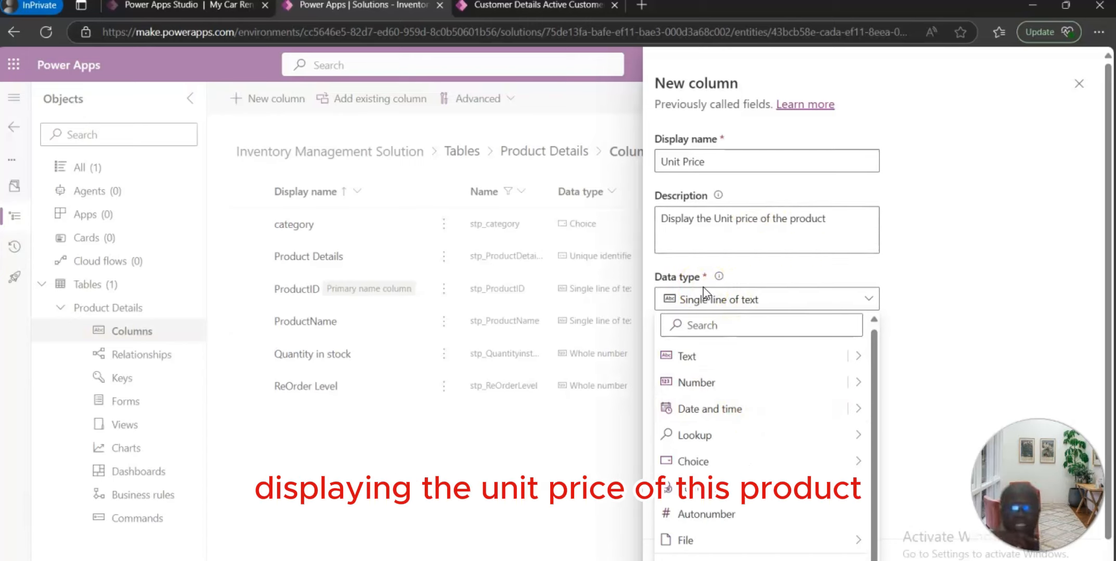
{"action": "mouse_move", "coordinate": [760, 425]}
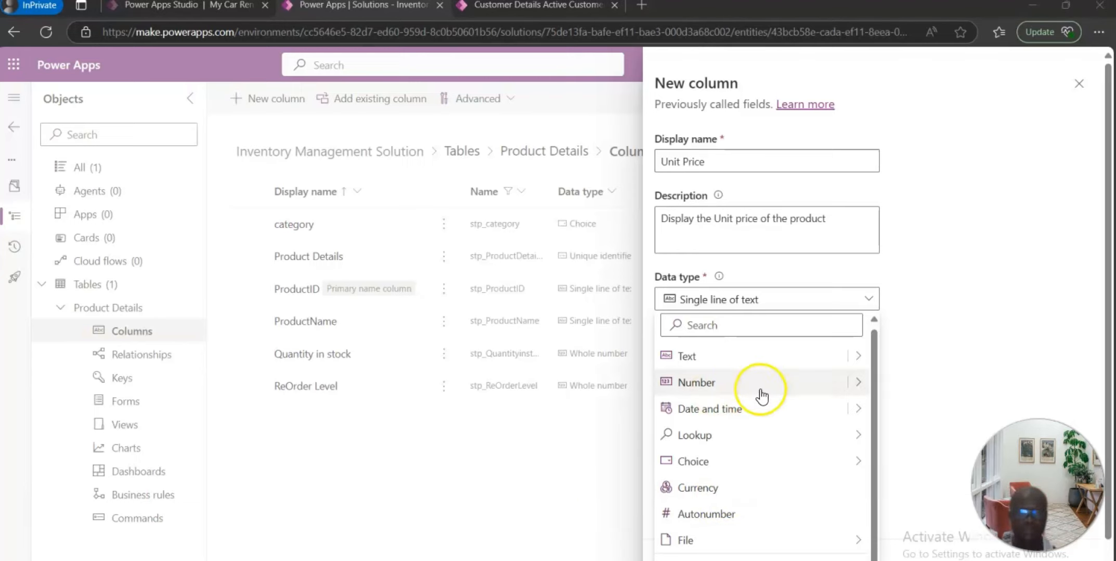
{"action": "mouse_move", "coordinate": [864, 382]}
{"action": "left_click", "coordinate": [916, 411]}
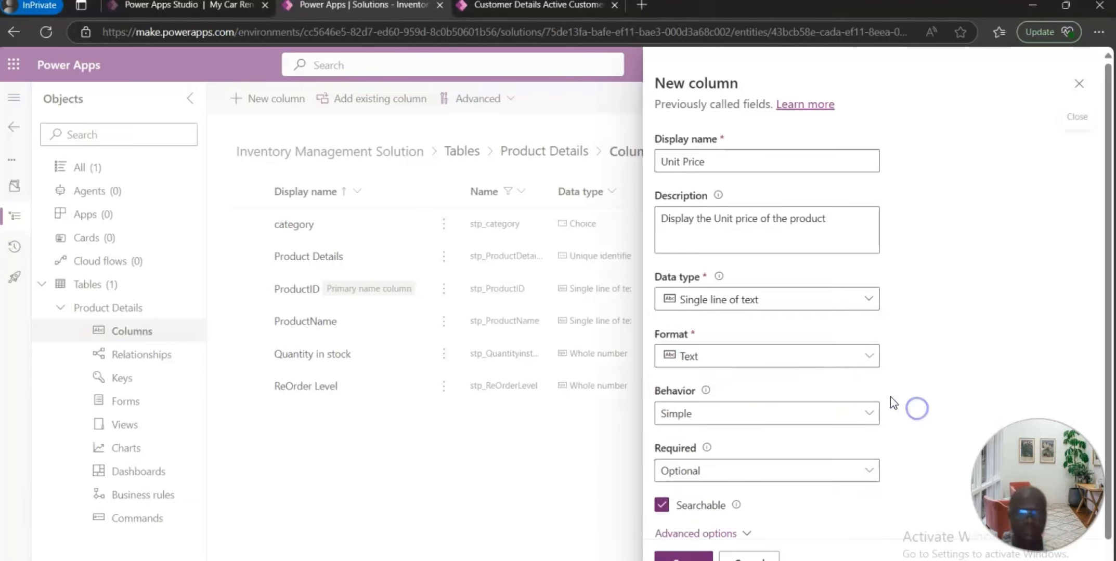
Step: Save the Unit Price column
{"action": "scroll", "coordinate": [780, 359], "scroll_direction": "down", "scroll_amount": 1}
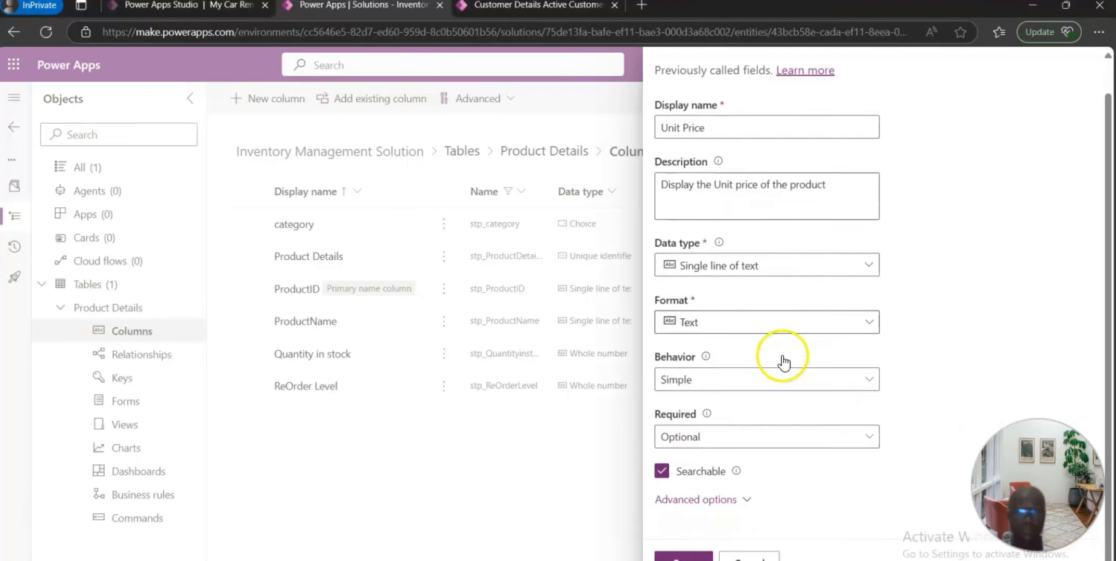
{"action": "left_click", "coordinate": [681, 552]}
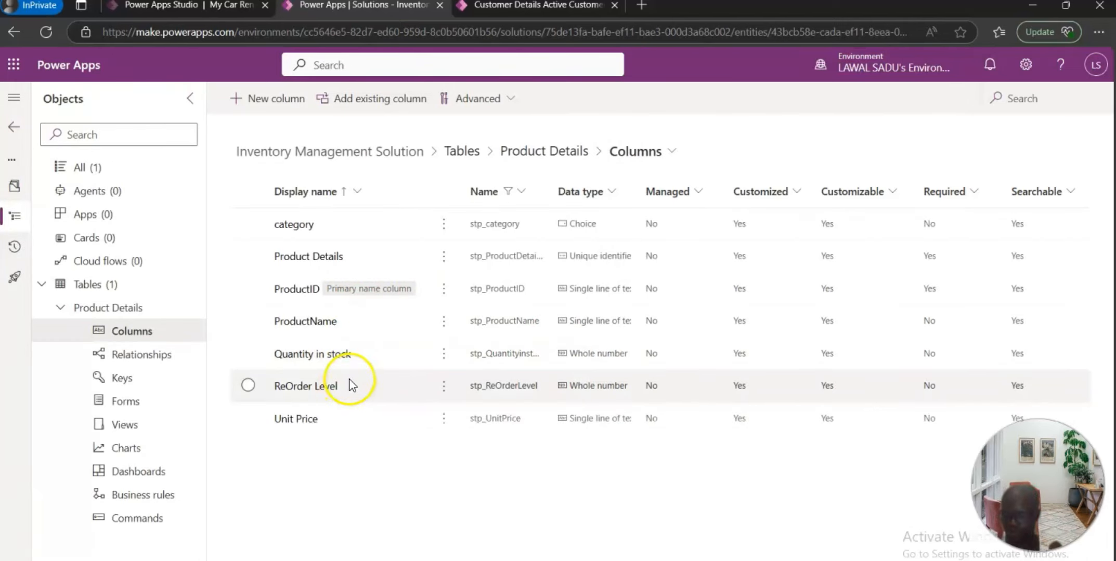
Step: Start another new column and name it Last Update
{"action": "left_click", "coordinate": [277, 99]}
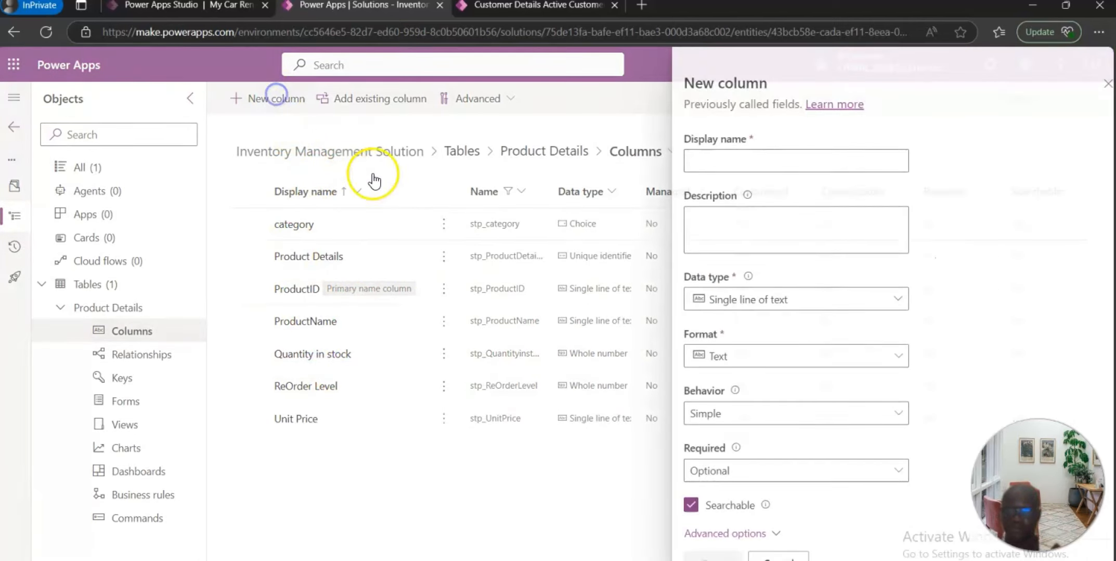
{"action": "left_click", "coordinate": [726, 162]}
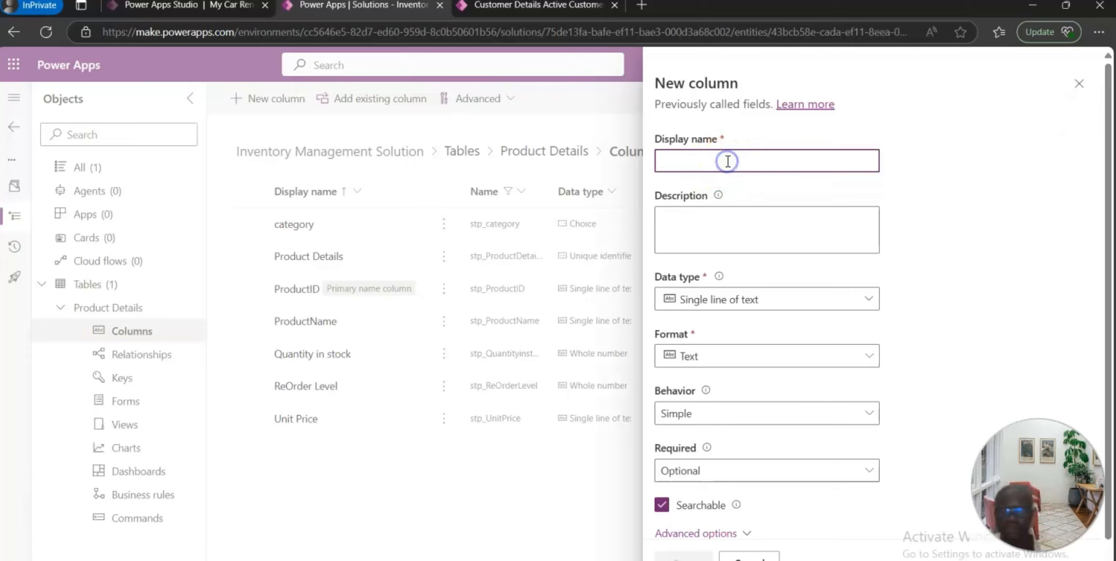
{"action": "type", "text": "Last Update"}
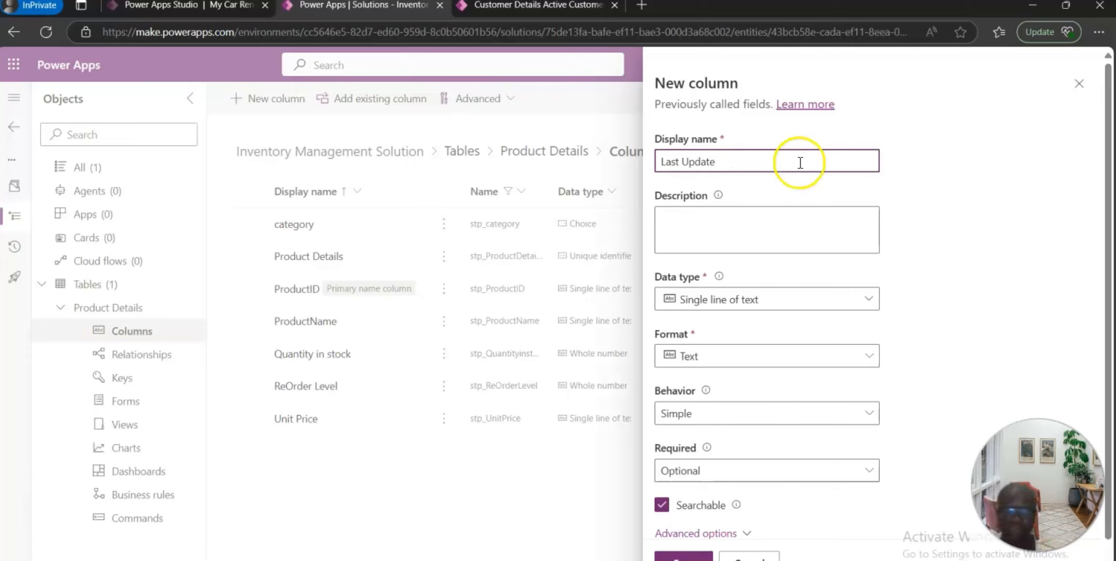
Step: Enter the description "Display the last updated date" for the Last Update column
{"action": "left_click", "coordinate": [735, 240]}
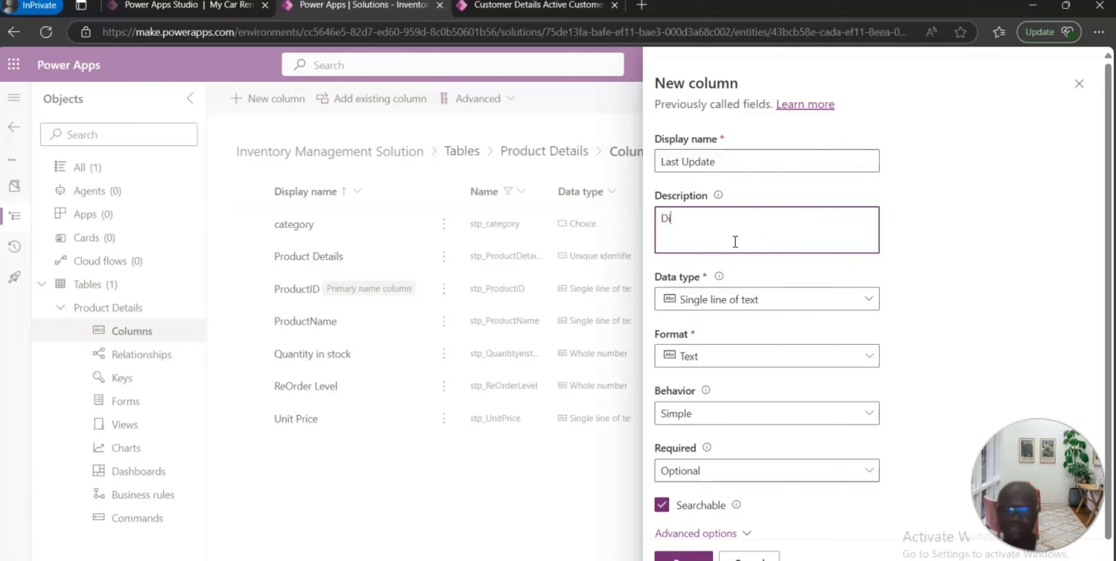
{"action": "type", "text": "Display the"}
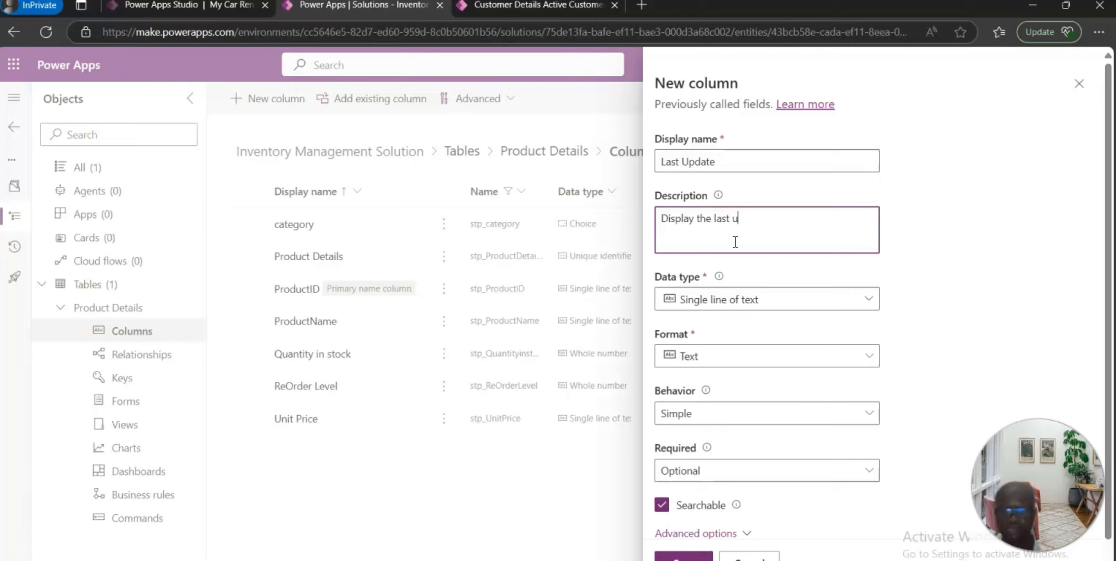
{"action": "type", "text": "last update"}
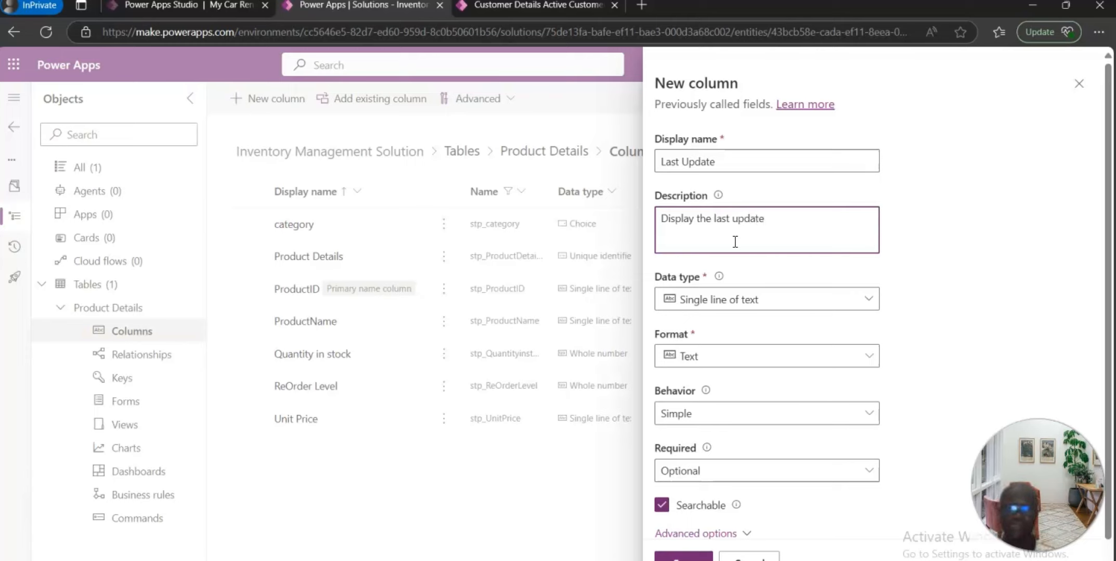
{"action": "type", "text": "d dat"}
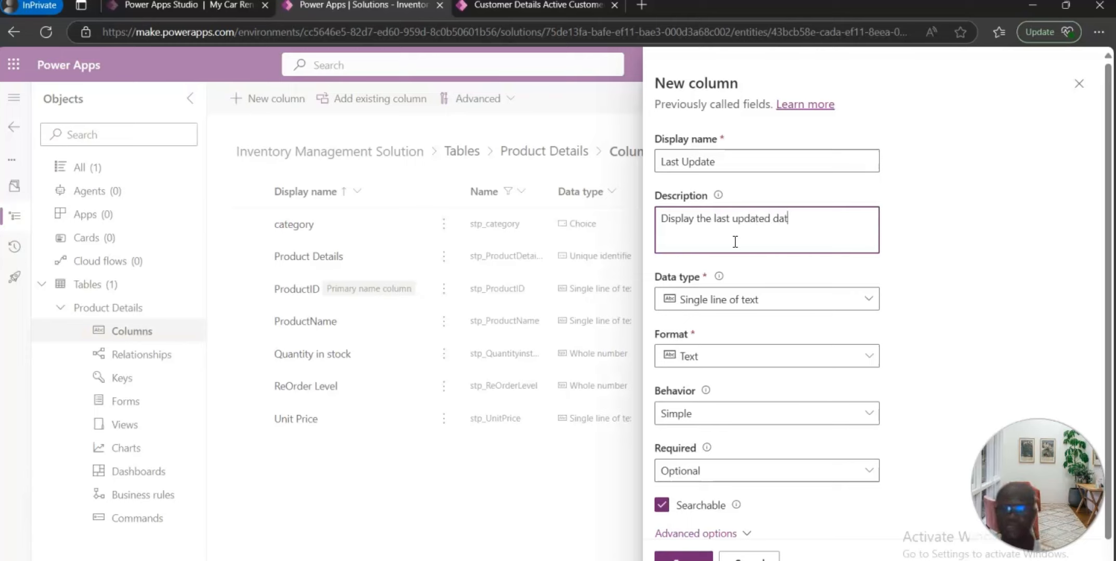
{"action": "type", "text": "e"}
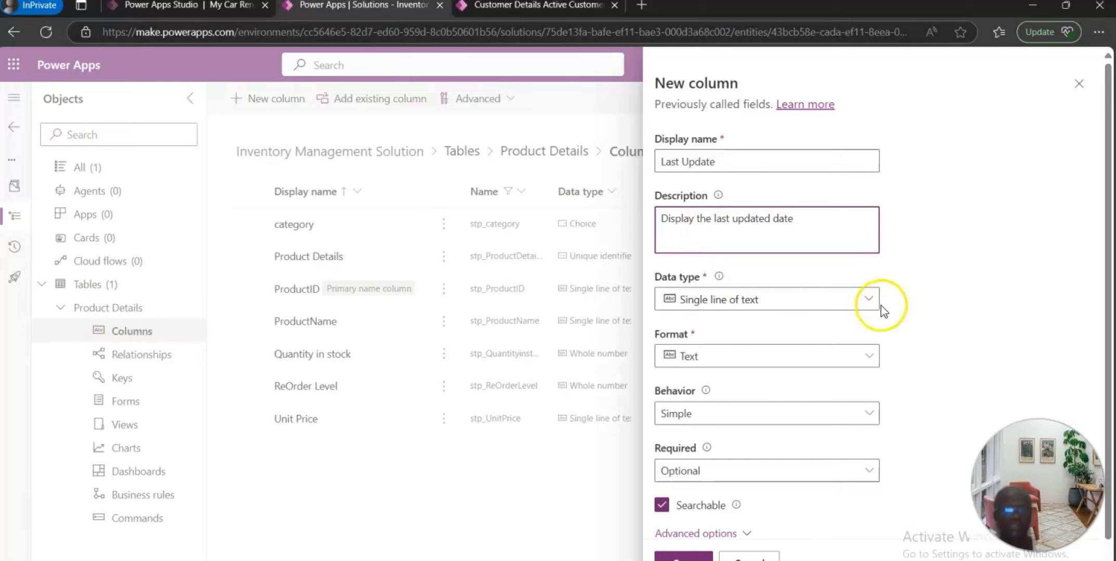
Step: Set the Last Update column's data type to Date and time and save the column
{"action": "left_click", "coordinate": [867, 299]}
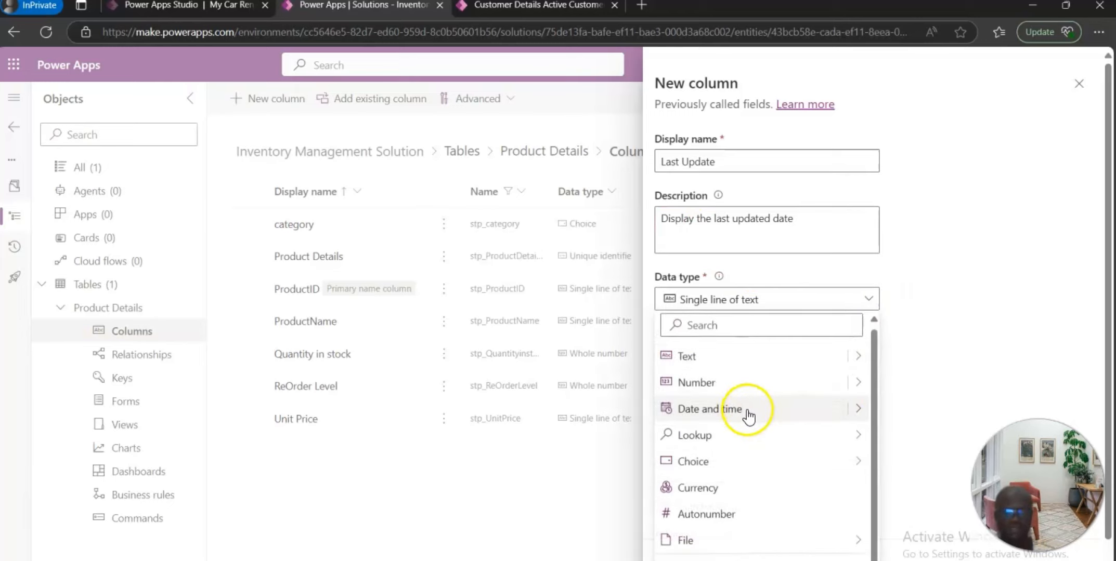
{"action": "mouse_move", "coordinate": [857, 409]}
{"action": "left_click", "coordinate": [942, 411]}
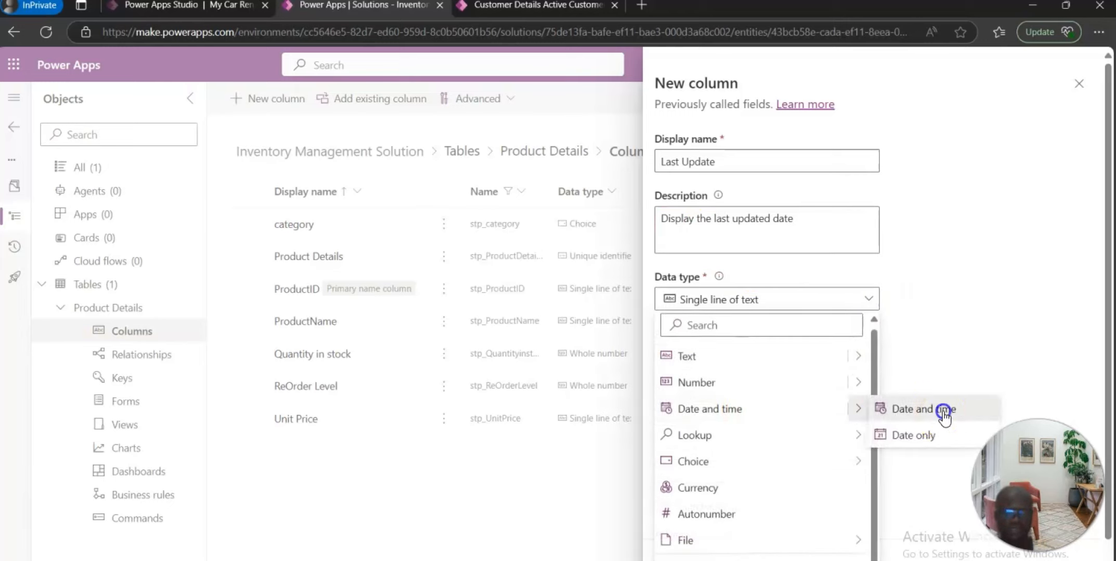
{"action": "scroll", "coordinate": [801, 374], "scroll_direction": "down", "scroll_amount": 1}
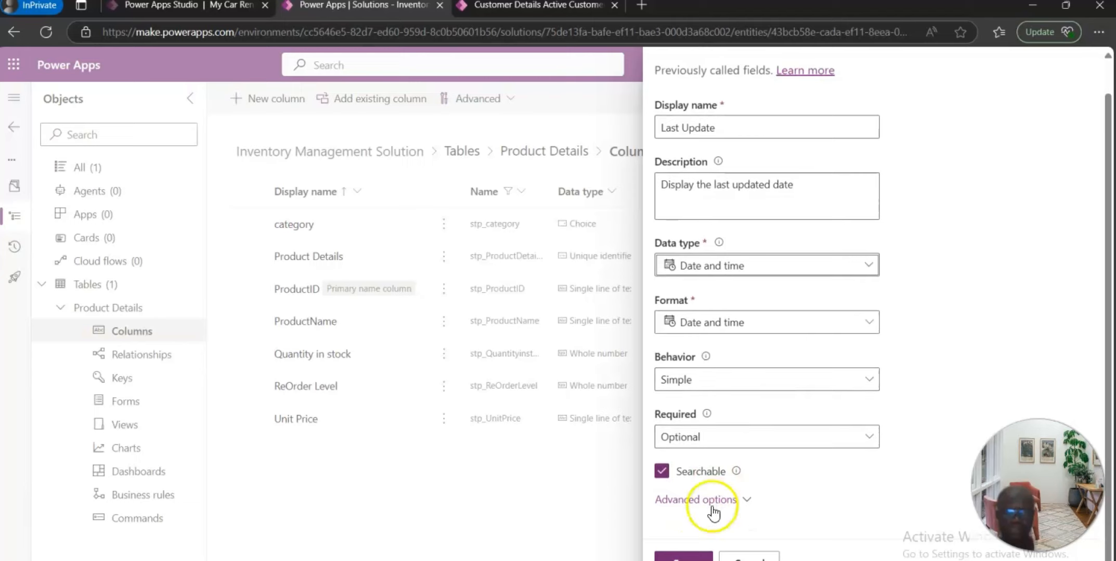
{"action": "left_click", "coordinate": [685, 556]}
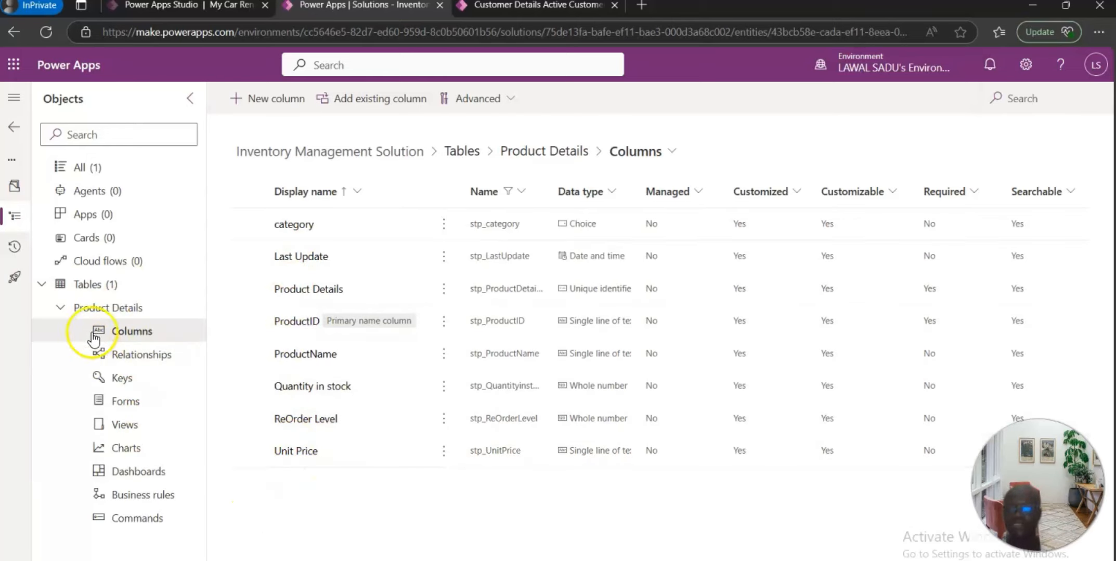
Step: Return to the solution's tables list and start a new table with advanced properties
{"action": "left_click", "coordinate": [45, 287]}
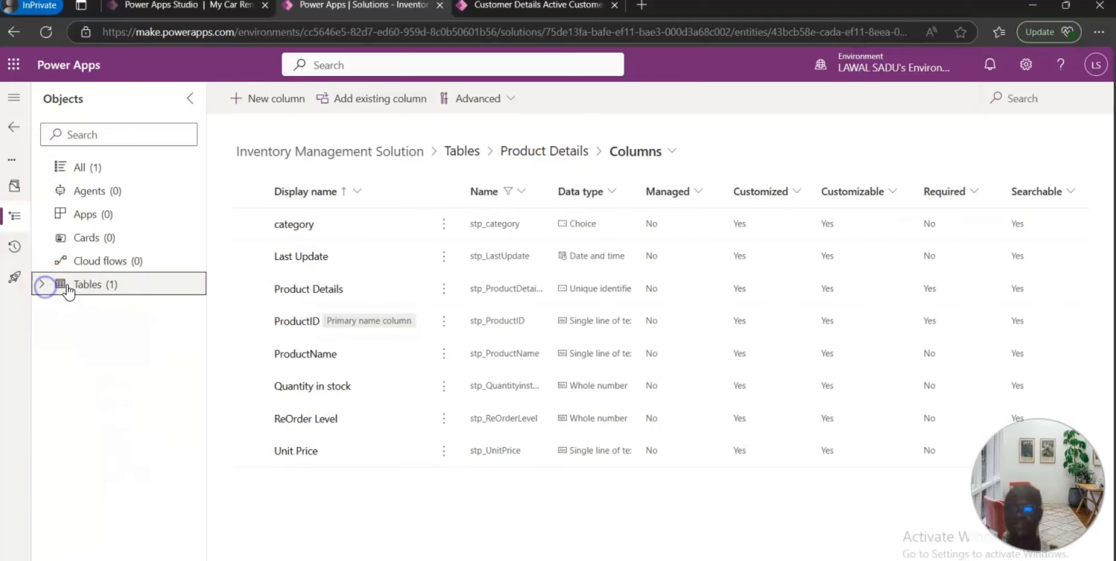
{"action": "left_click", "coordinate": [461, 151]}
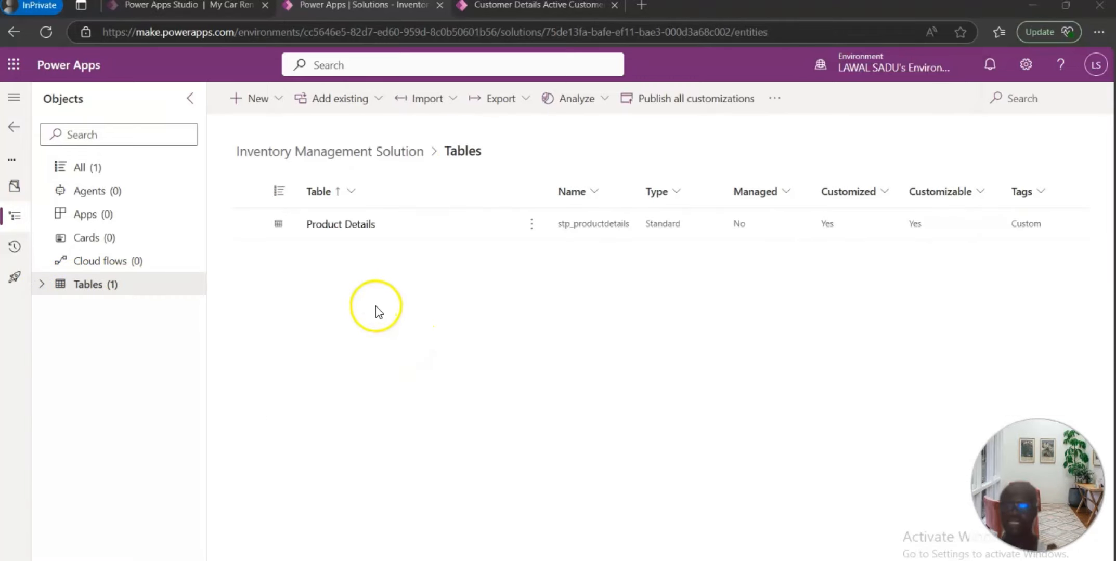
{"action": "left_click", "coordinate": [268, 102]}
{"action": "left_click", "coordinate": [259, 314]}
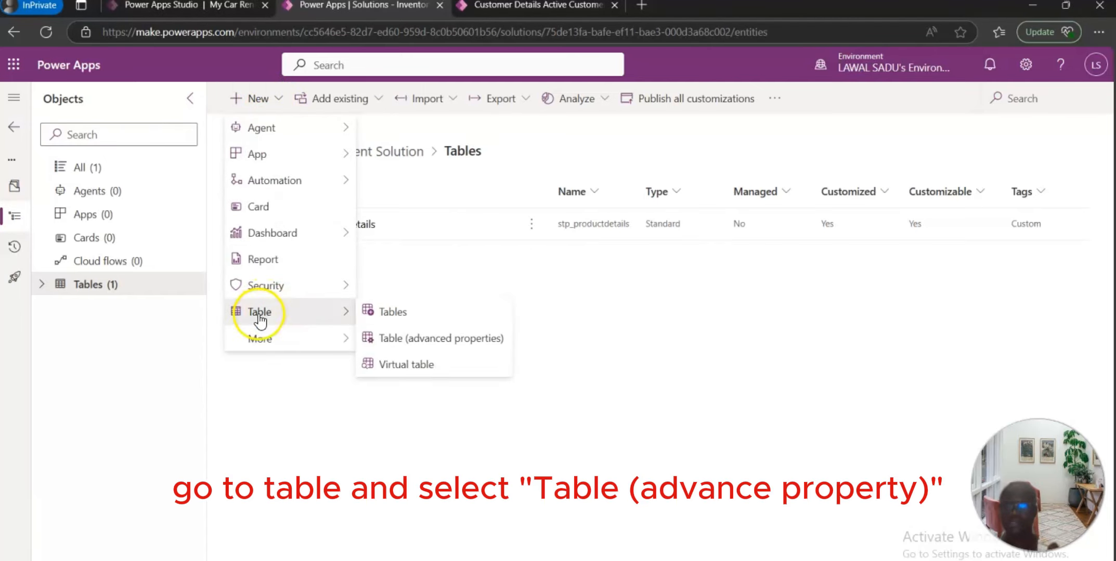
{"action": "left_click", "coordinate": [398, 343]}
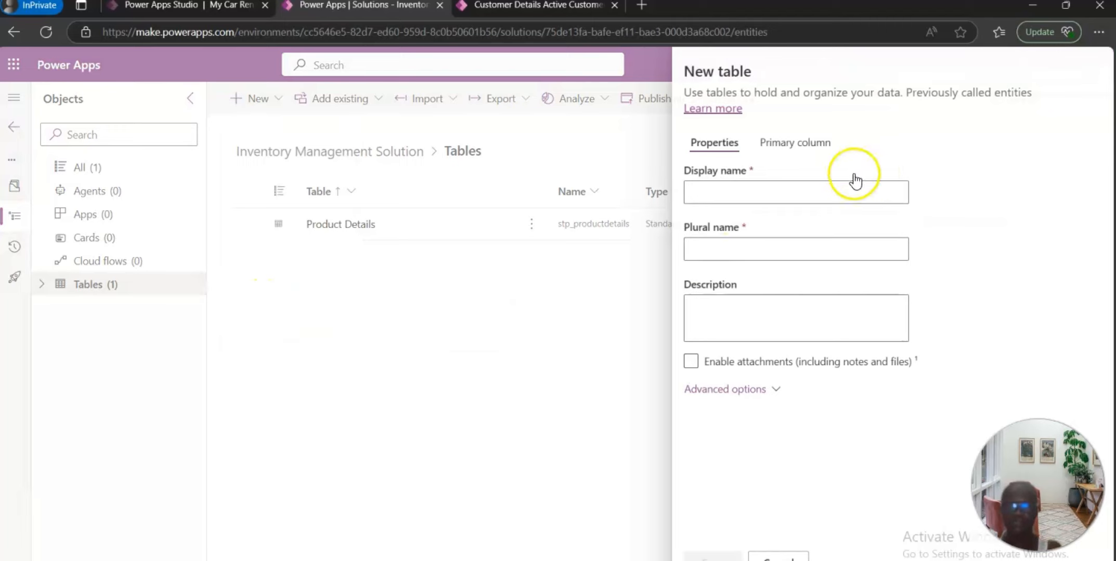
Step: Name the new table Supplier Details
{"action": "left_click", "coordinate": [755, 200]}
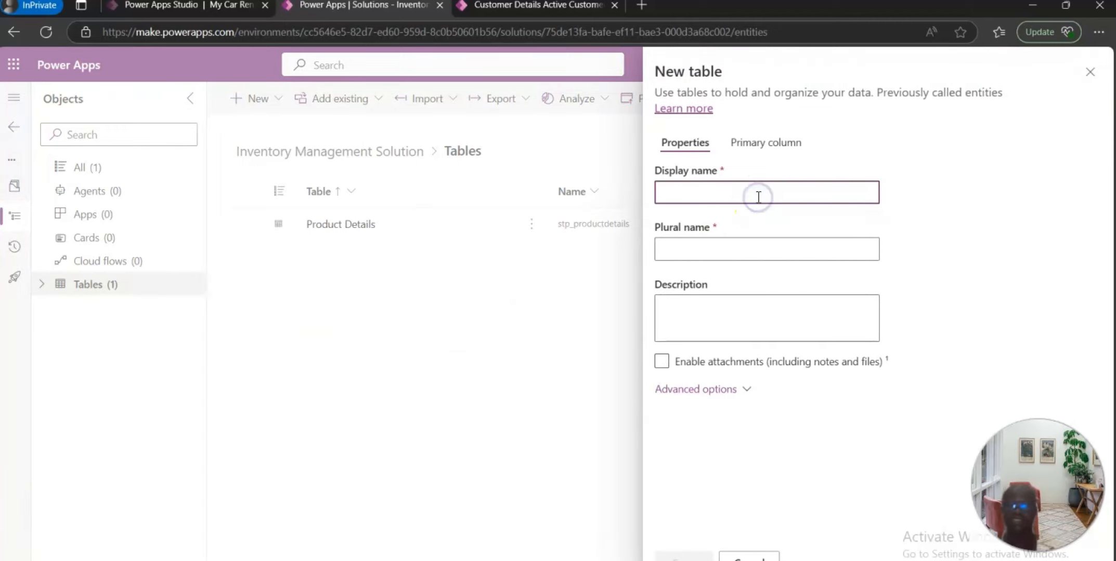
{"action": "type", "text": "Sup"}
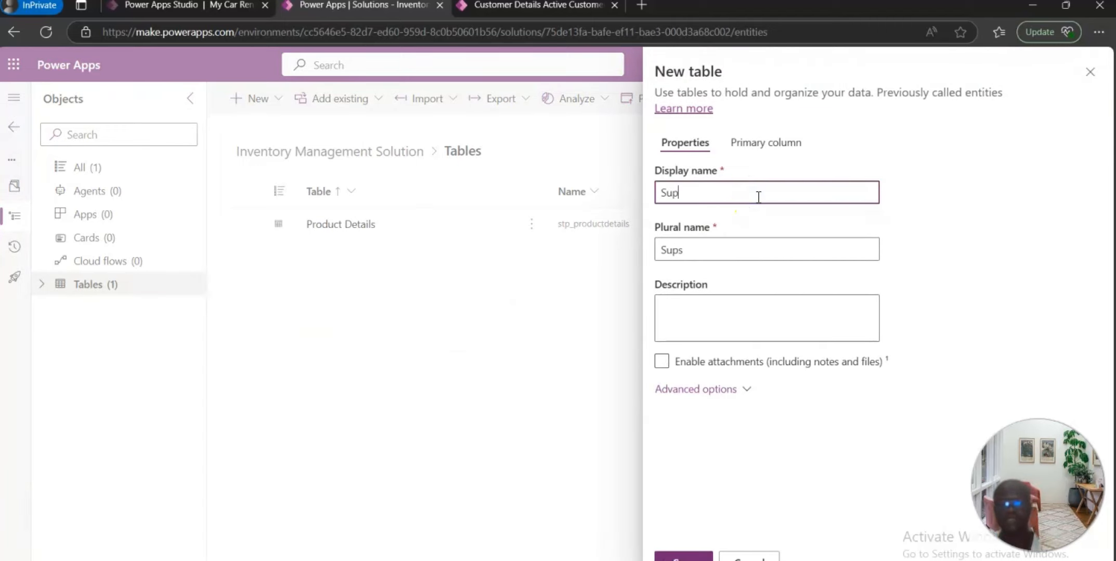
{"action": "type", "text": "plier"}
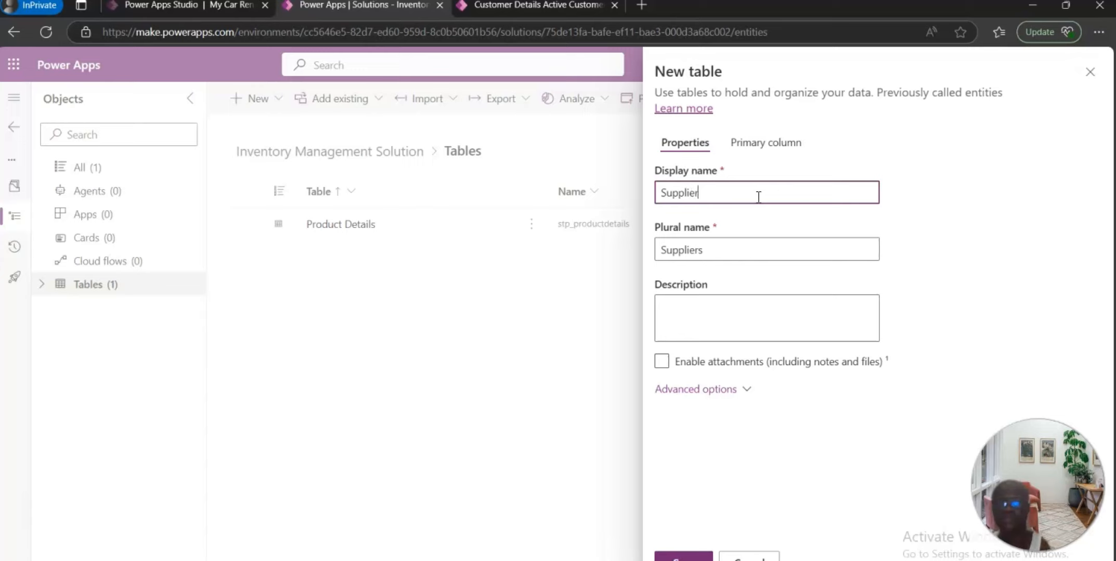
{"action": "type", "text": " Det"}
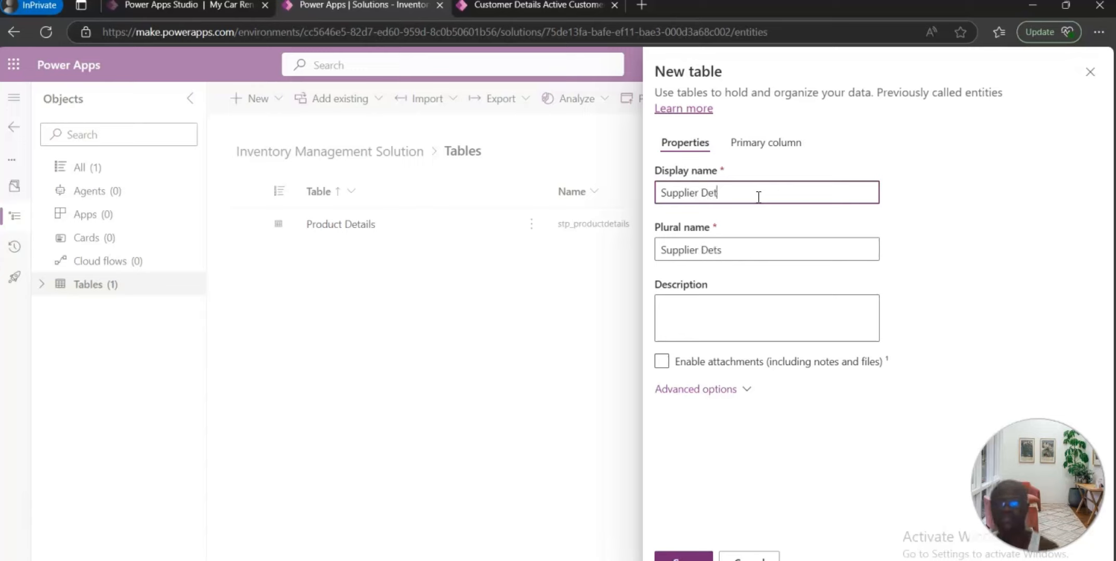
{"action": "type", "text": "ails"}
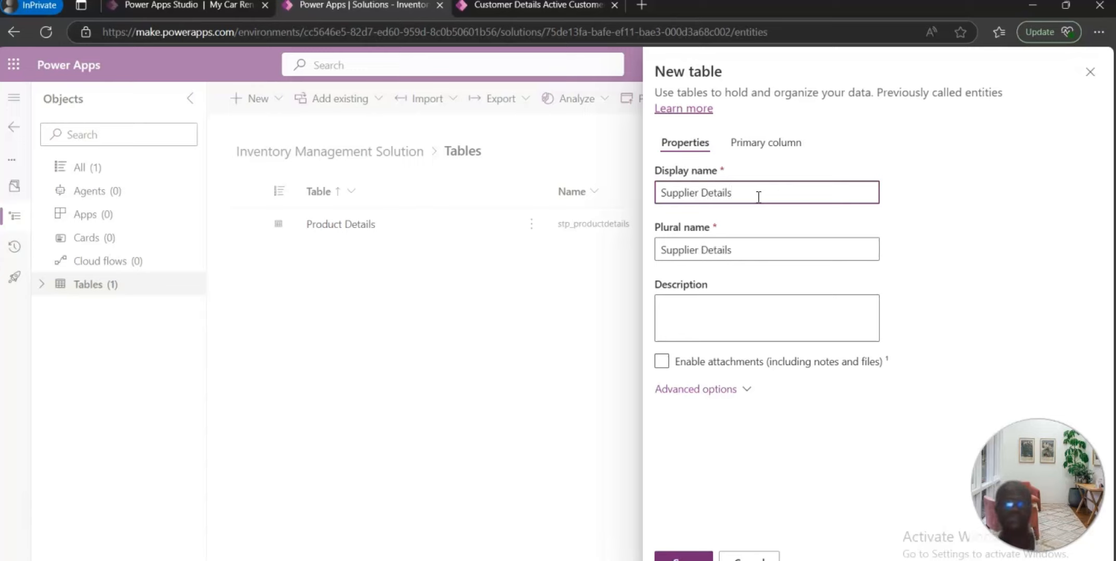
Step: Enter the table description "Display the details of the suppliers"
{"action": "left_click", "coordinate": [727, 320]}
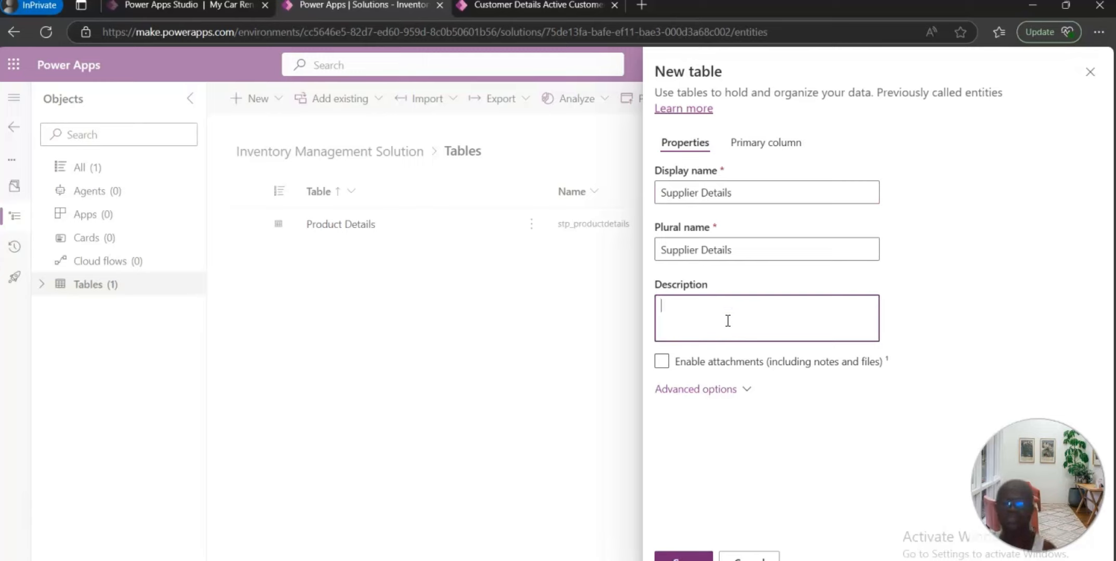
{"action": "type", "text": "D"}
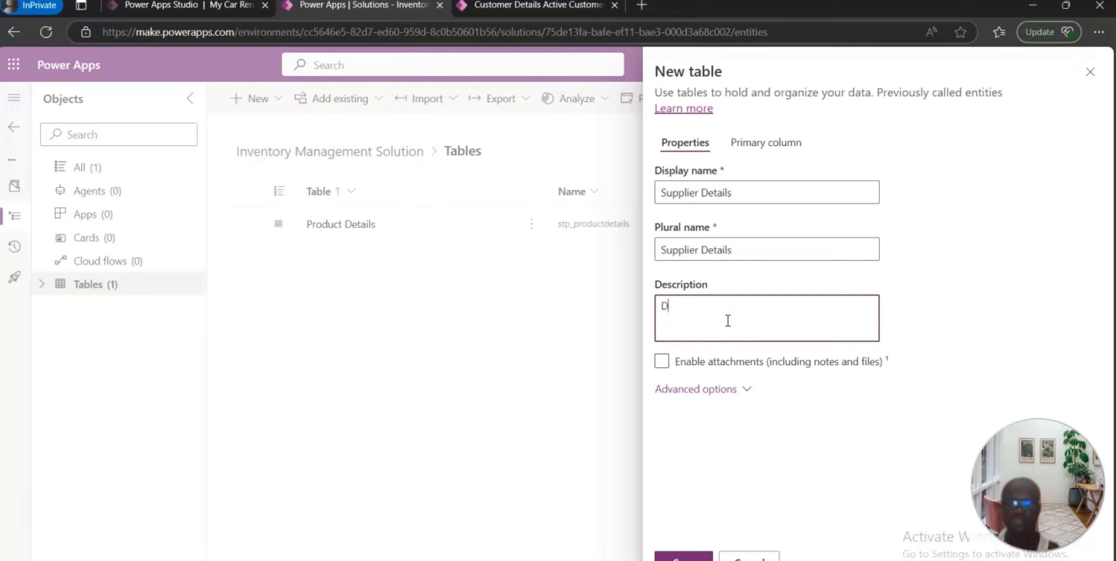
{"action": "type", "text": "isplay the d"}
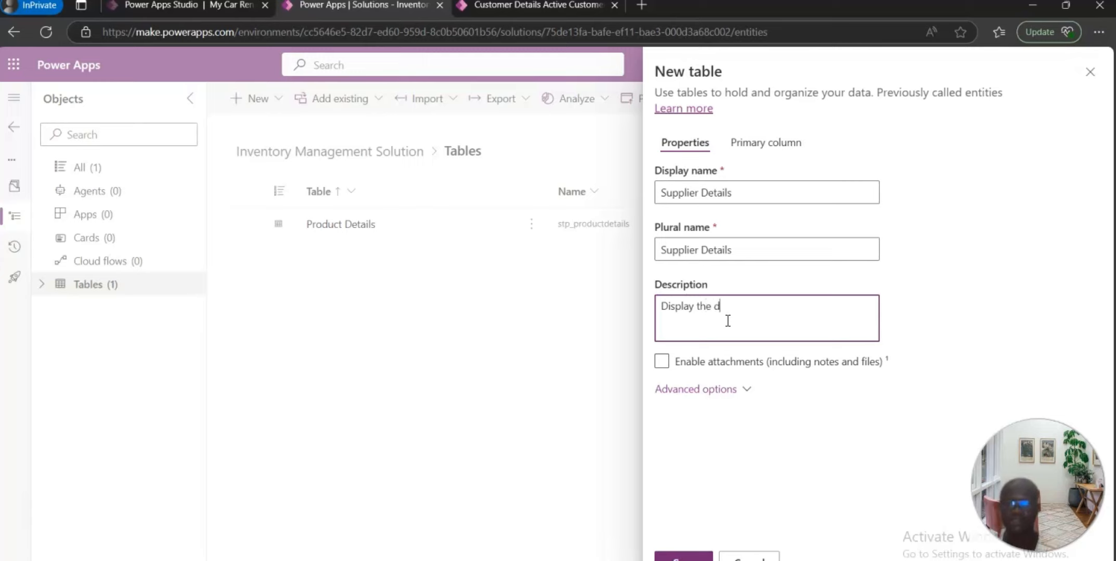
{"action": "type", "text": "etails o"}
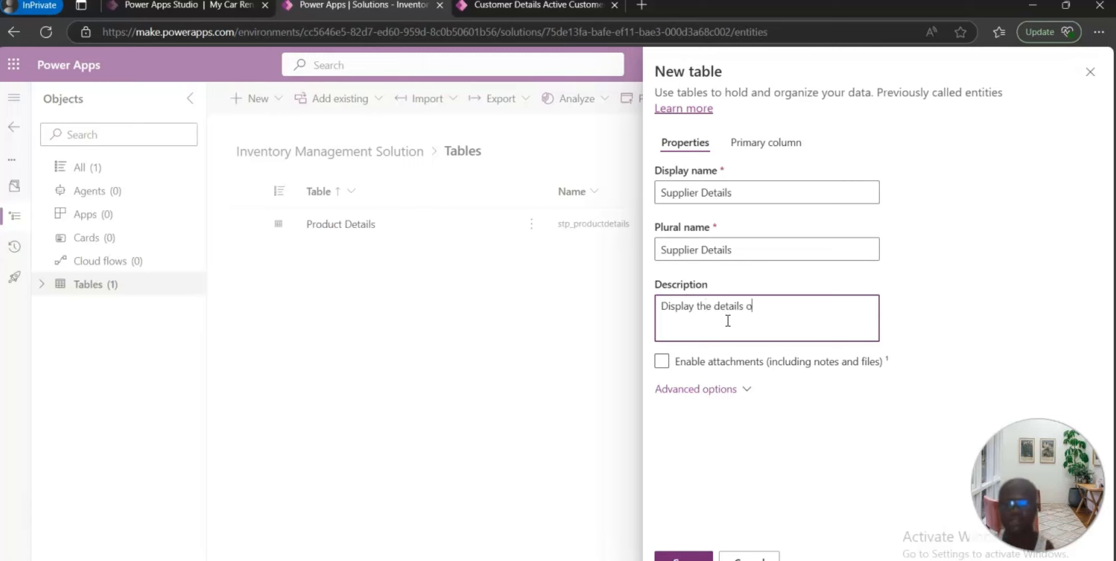
{"action": "type", "text": "f the su"}
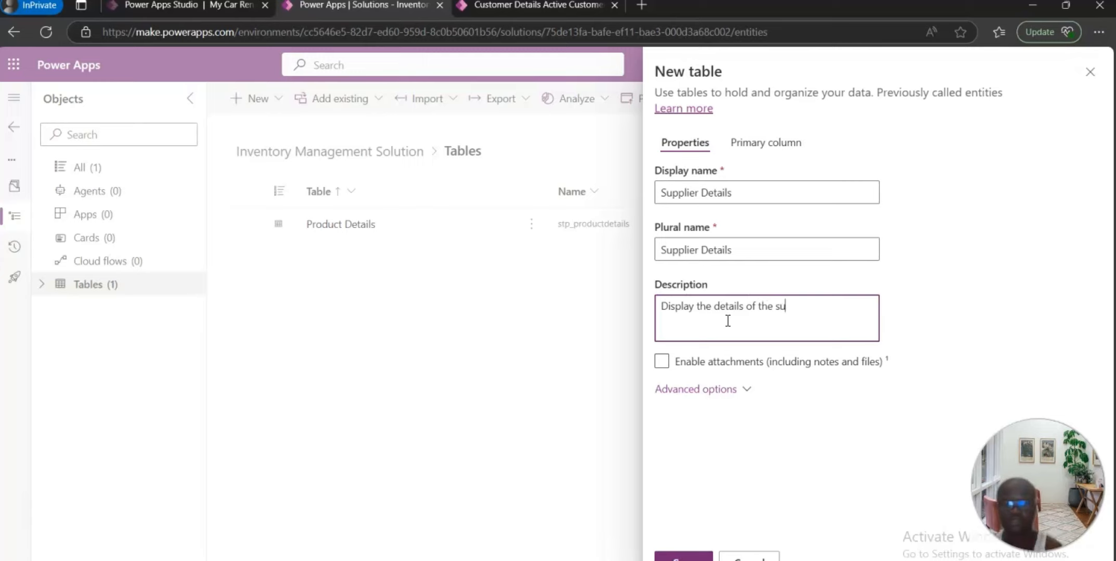
{"action": "type", "text": "ppliers"}
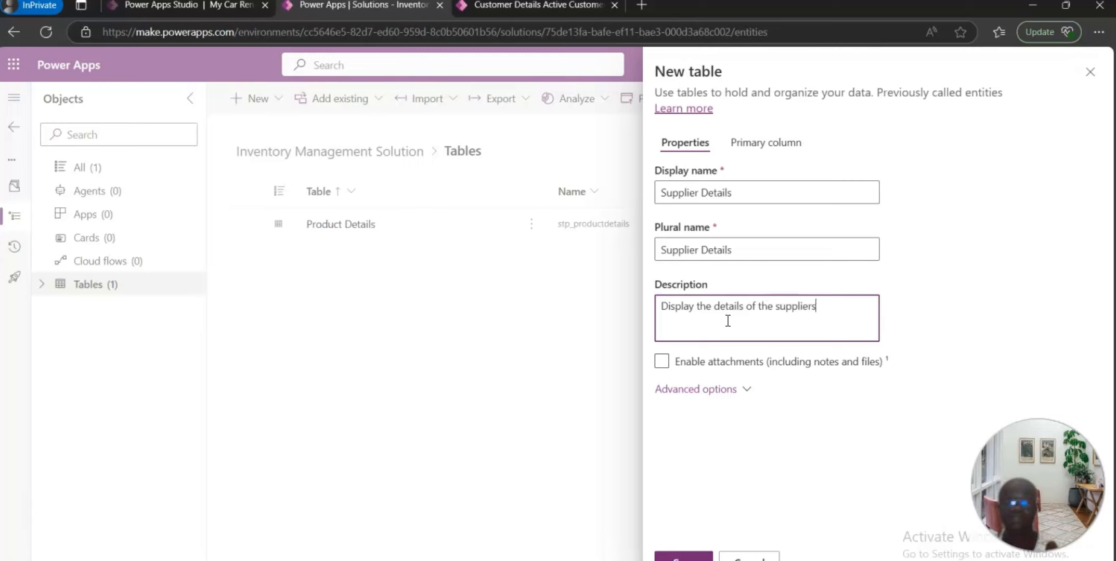
Step: Rename the table's primary column to SupplierID and save the Supplier Details table
{"action": "left_click", "coordinate": [780, 145]}
{"action": "left_click", "coordinate": [714, 191]}
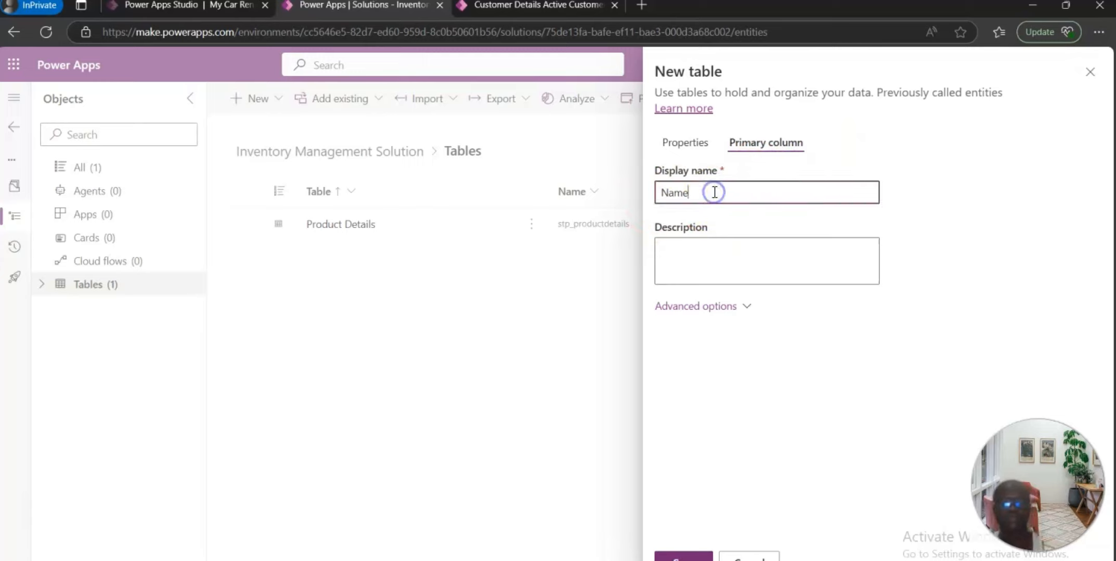
{"action": "key", "text": "BackSpace"}
{"action": "key", "text": "BackSpace"}
{"action": "key", "text": "BackSpace"}
{"action": "key", "text": "BackSpace"}
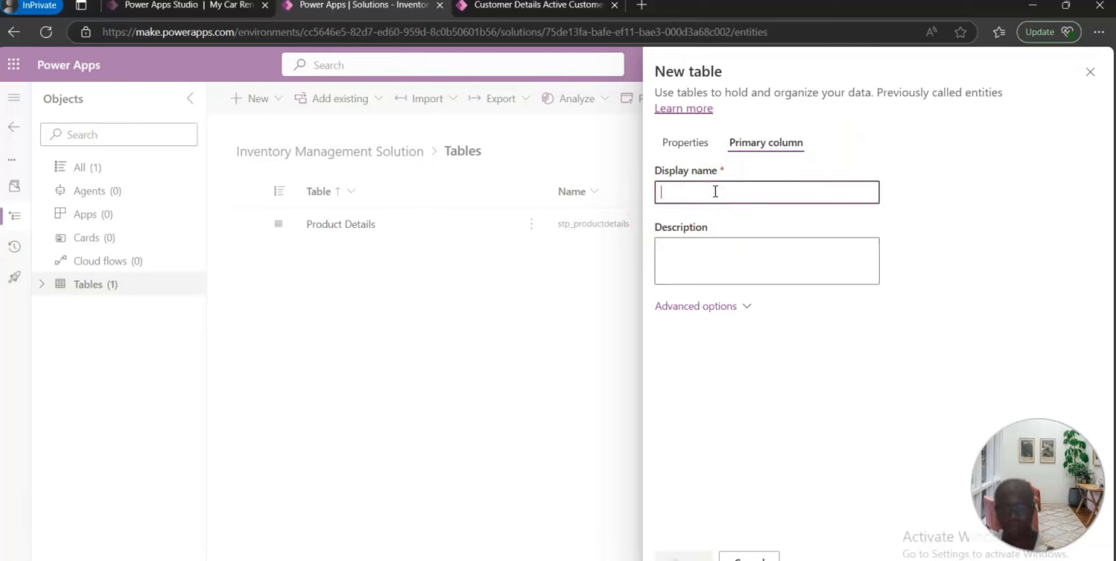
{"action": "type", "text": "Supplier"}
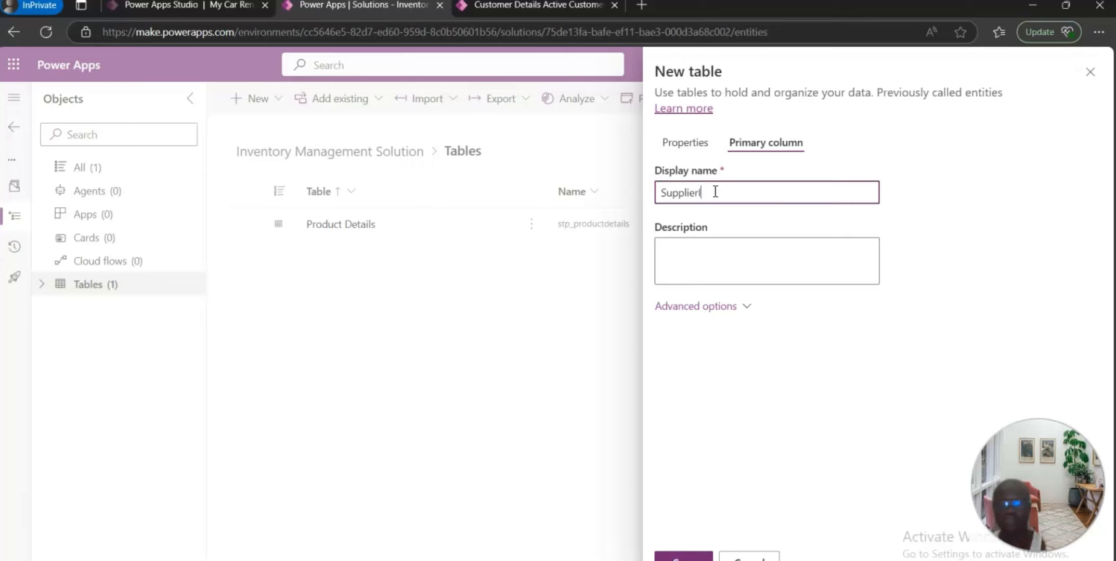
{"action": "type", "text": "ID"}
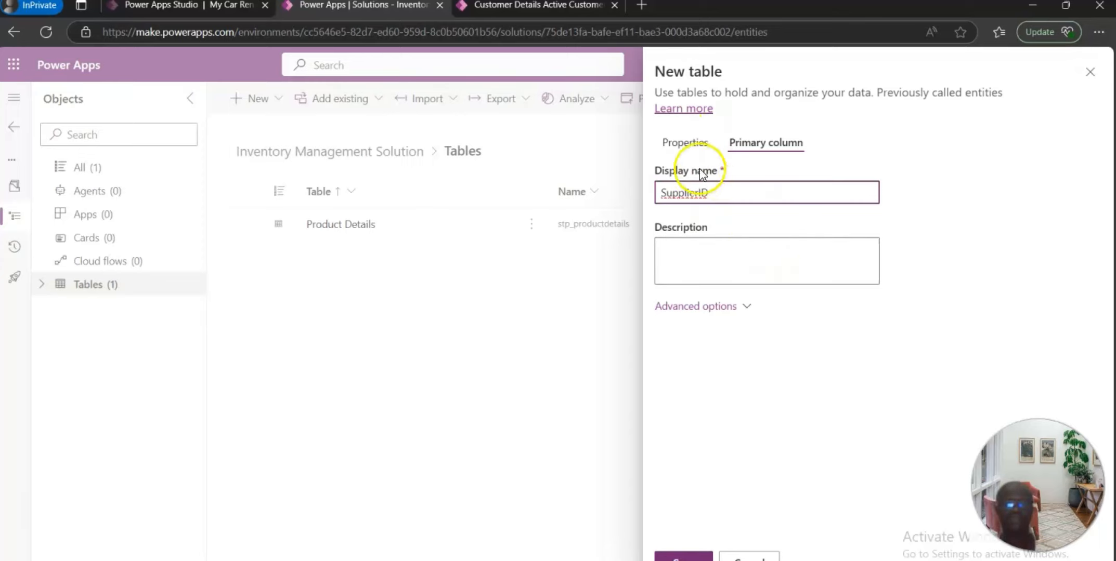
{"action": "left_click", "coordinate": [685, 143]}
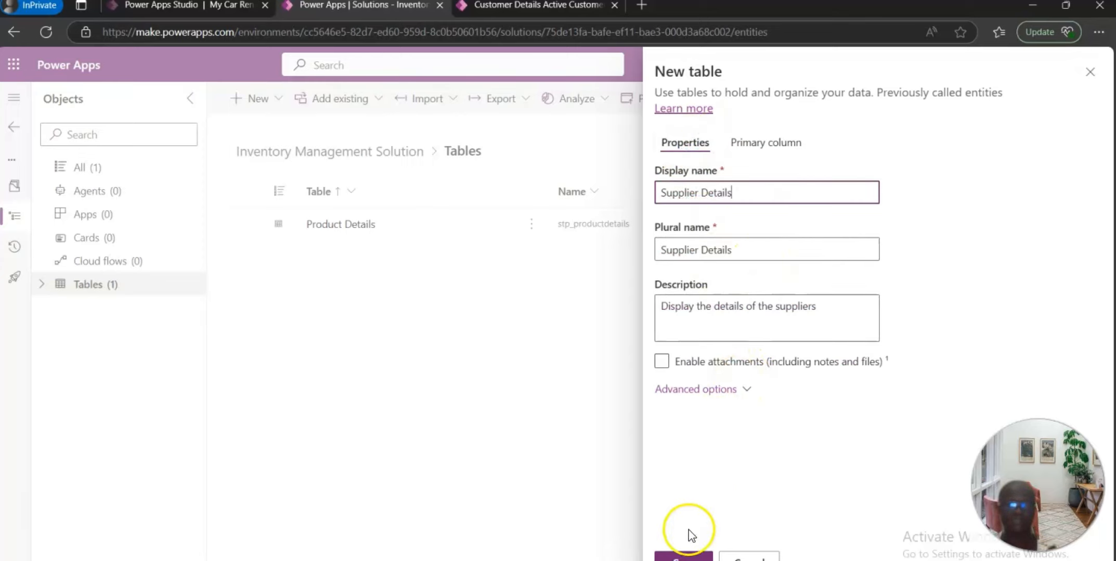
{"action": "left_click", "coordinate": [682, 556]}
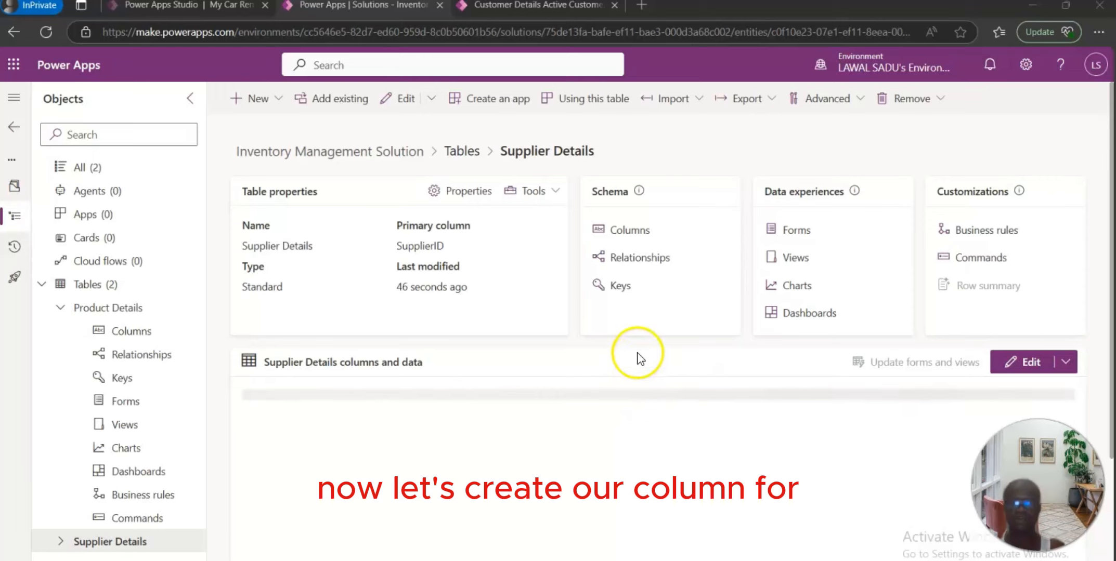
Step: Open the Supplier Details columns and filter the Name column to entries containing "stp"
{"action": "left_click", "coordinate": [629, 231]}
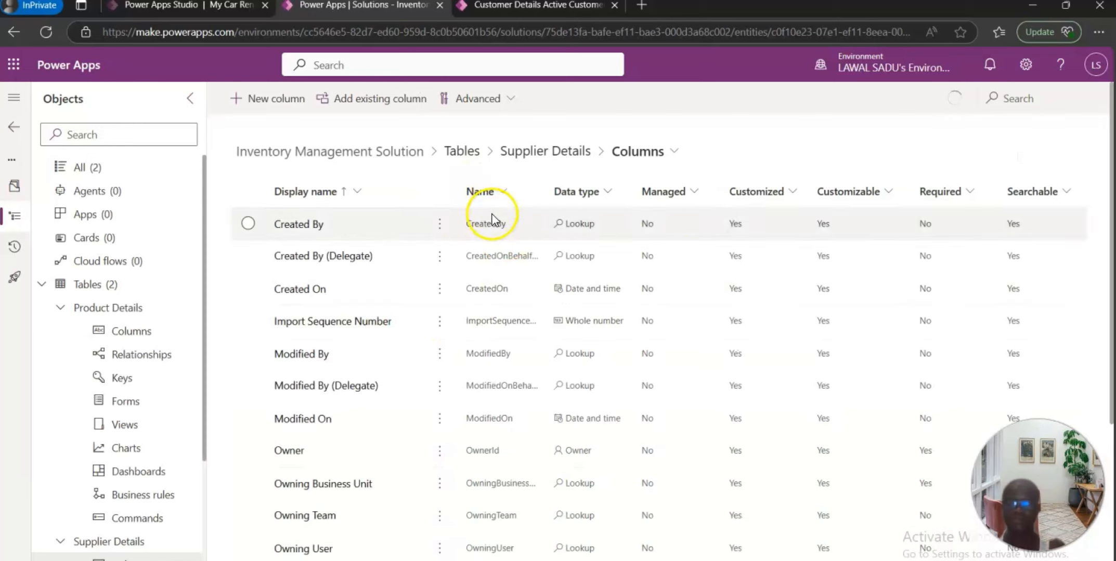
{"action": "left_click", "coordinate": [504, 197]}
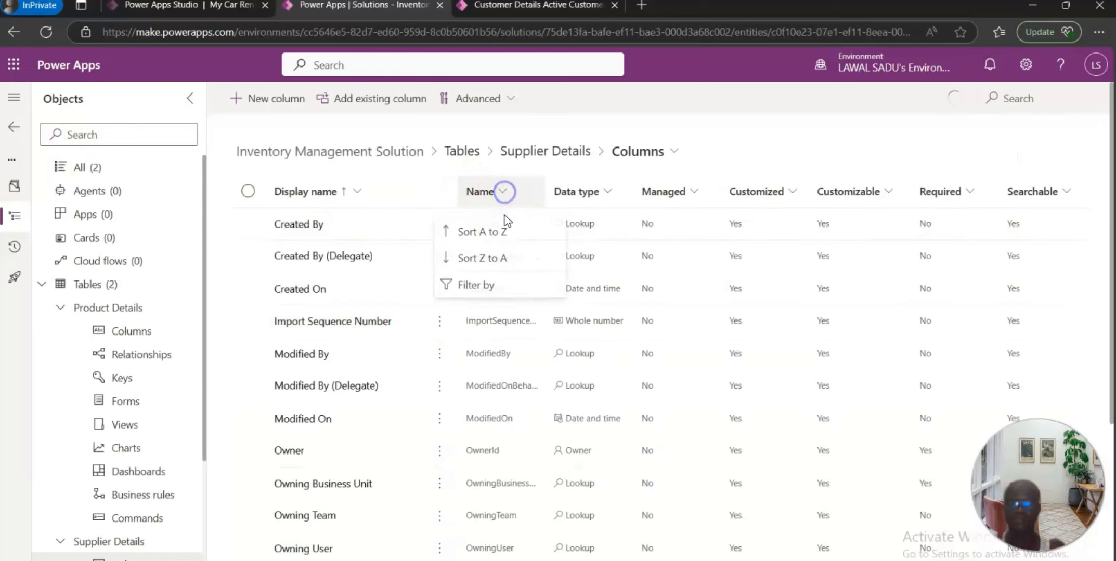
{"action": "left_click", "coordinate": [488, 291]}
{"action": "type", "text": "s"}
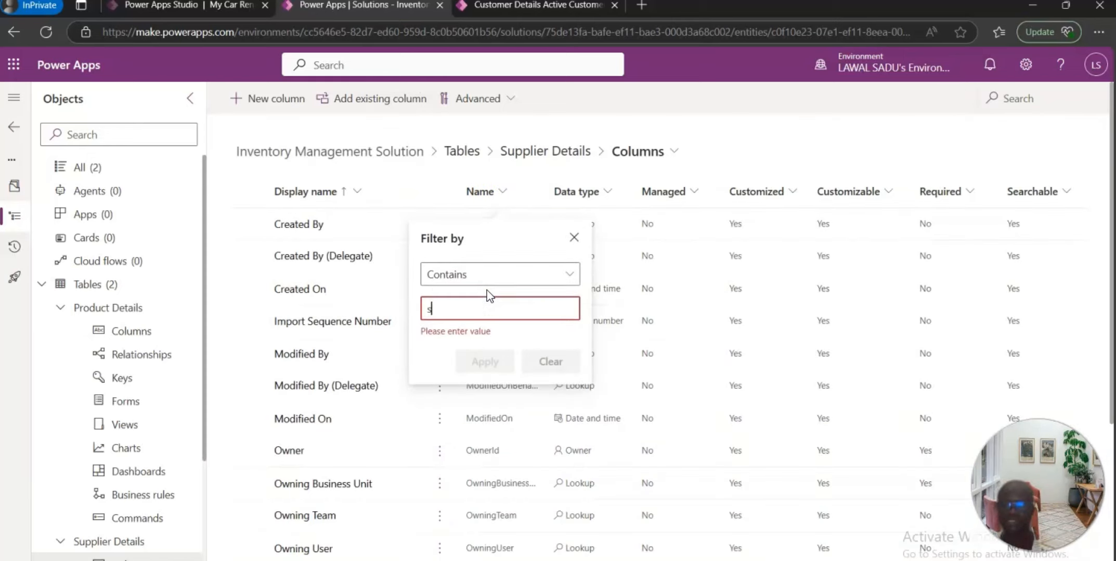
{"action": "type", "text": "tp"}
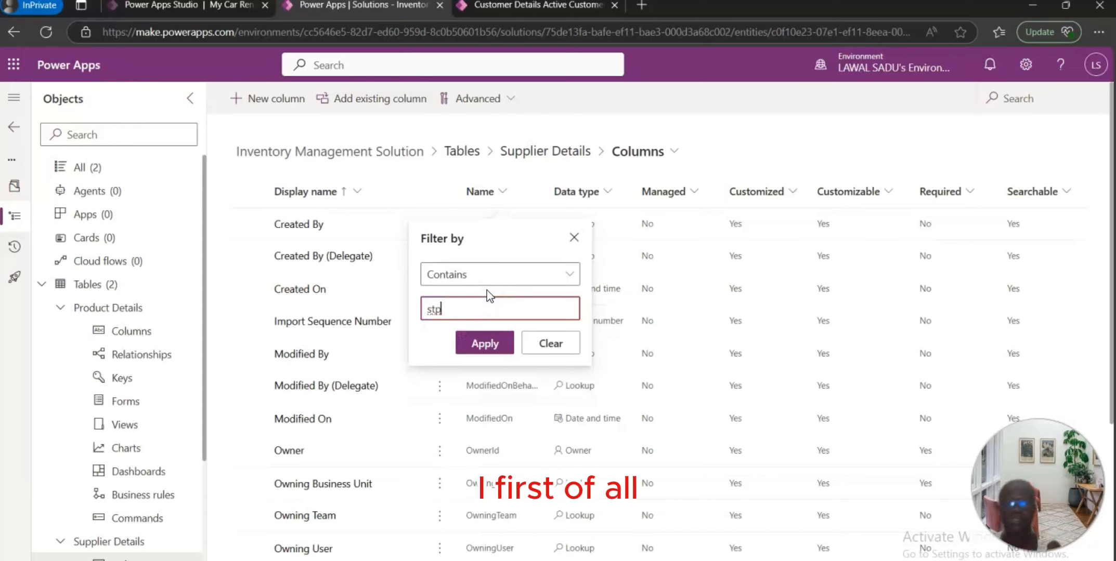
{"action": "left_click", "coordinate": [493, 351]}
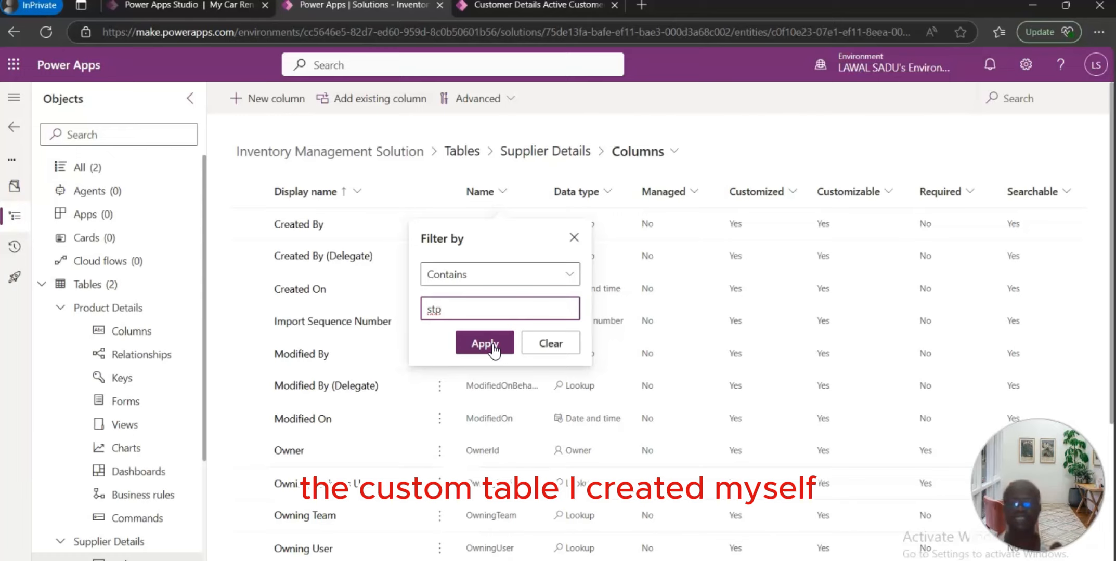
Step: Apply the "stp" filter on the Name column
{"action": "left_click", "coordinate": [485, 344]}
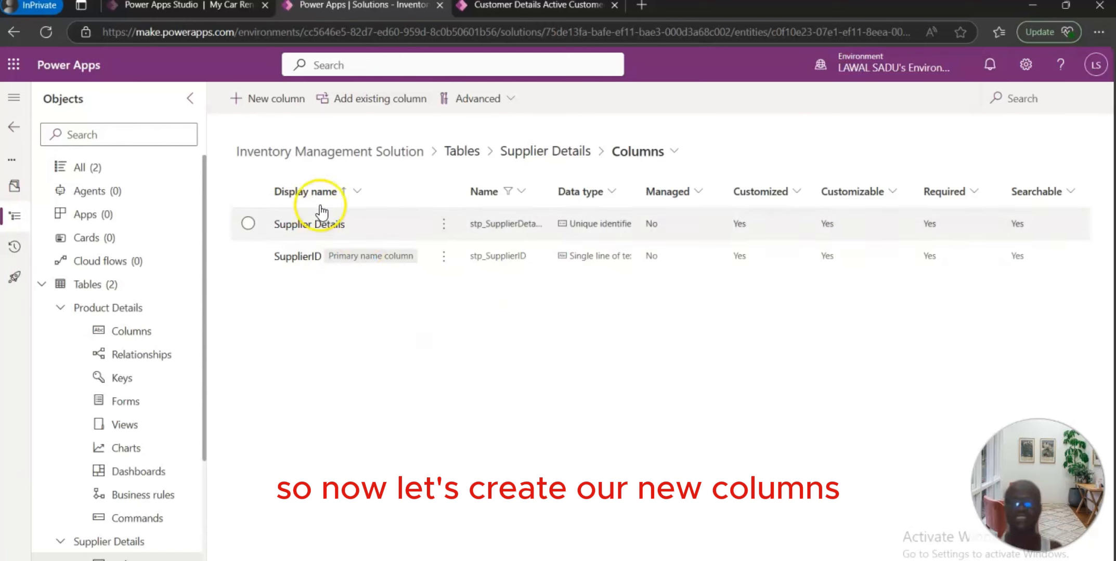
Step: Create a new column named SupplierName with the description "Display the name of the supplier"
{"action": "left_click", "coordinate": [277, 101]}
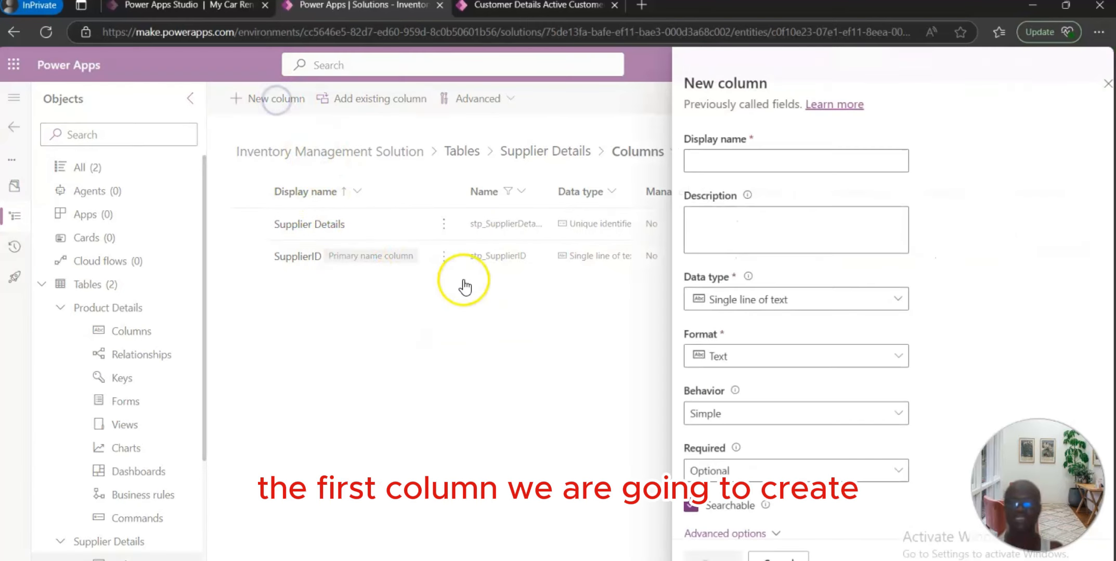
{"action": "left_click", "coordinate": [709, 164]}
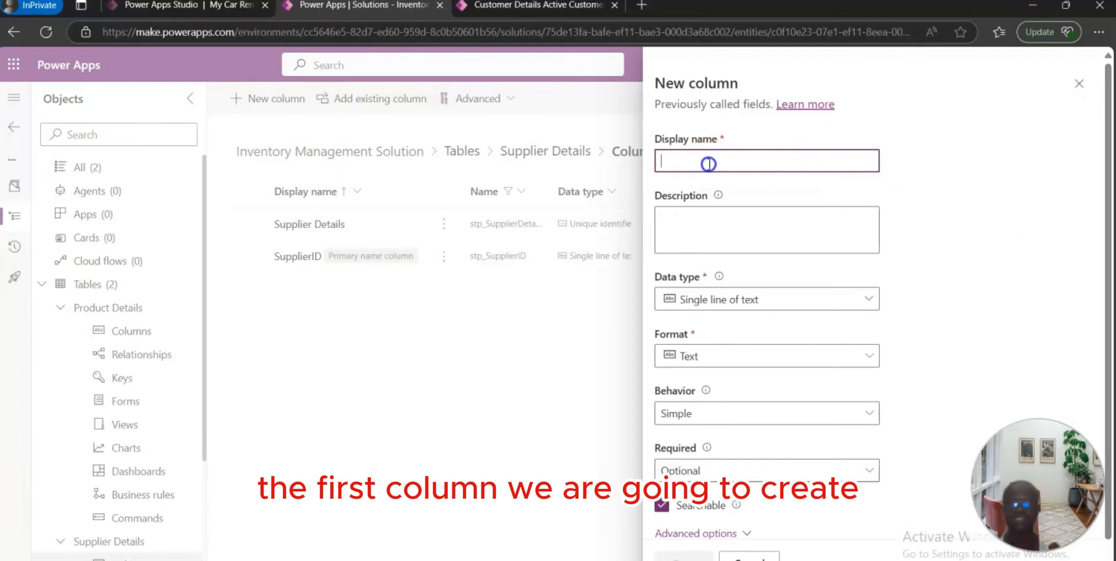
{"action": "type", "text": "SupplierName"}
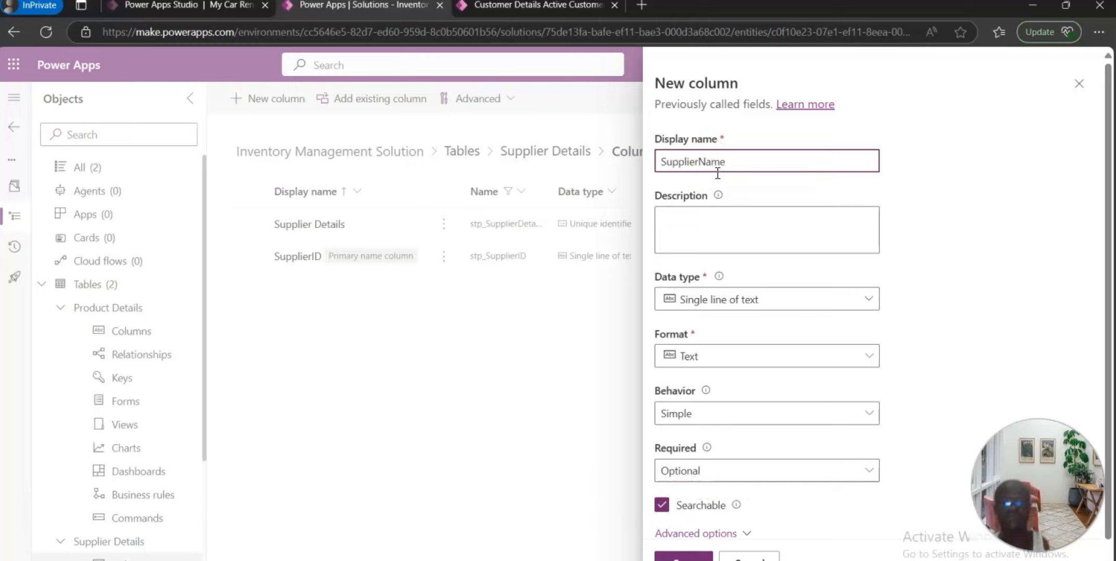
{"action": "left_click", "coordinate": [744, 237]}
{"action": "type", "text": "D"}
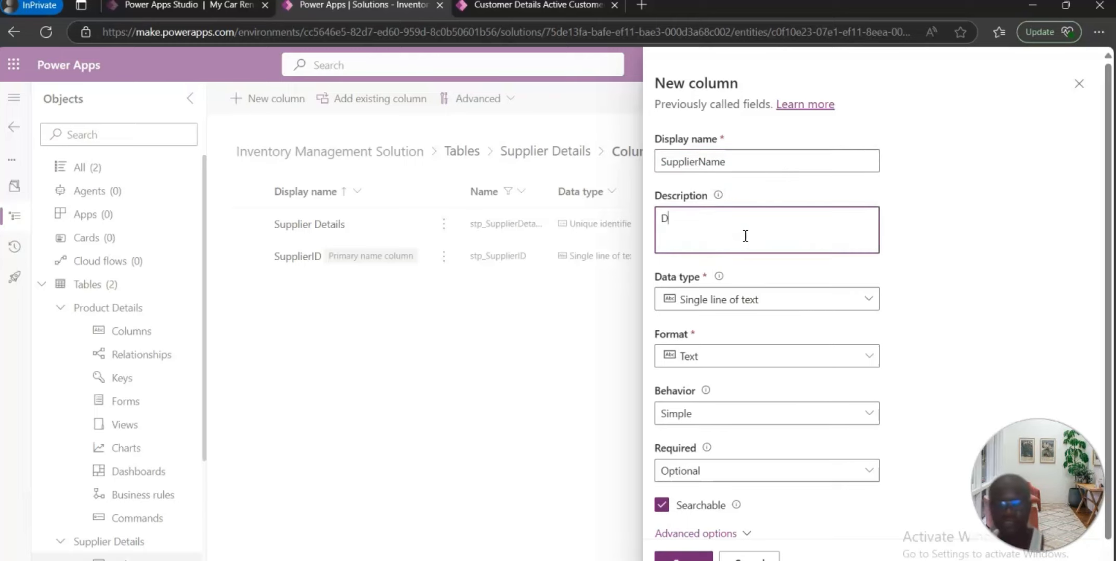
{"action": "type", "text": "isplay the "}
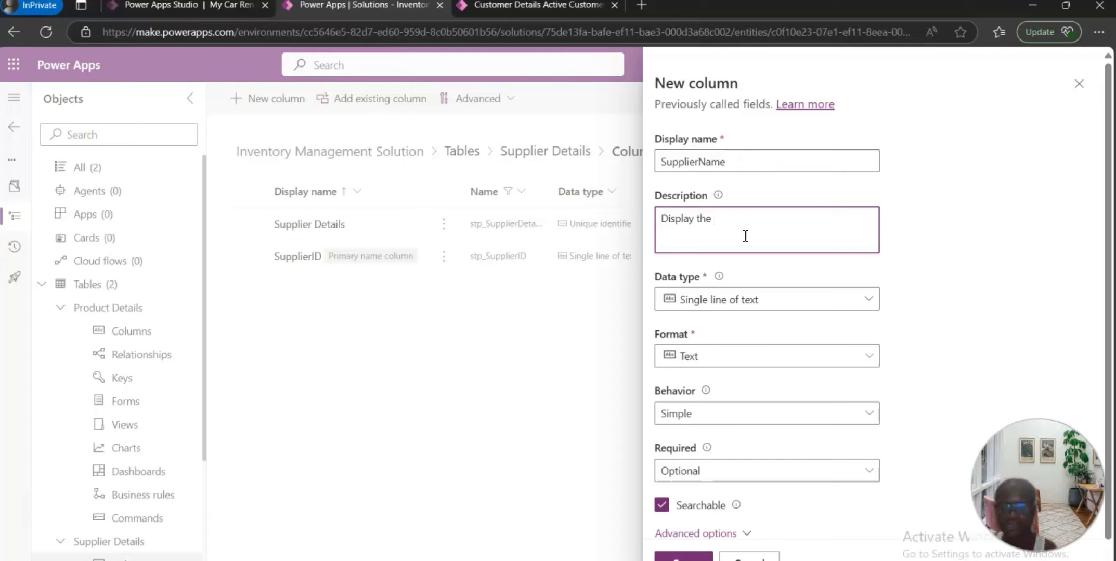
{"action": "type", "text": "name of the supplier"}
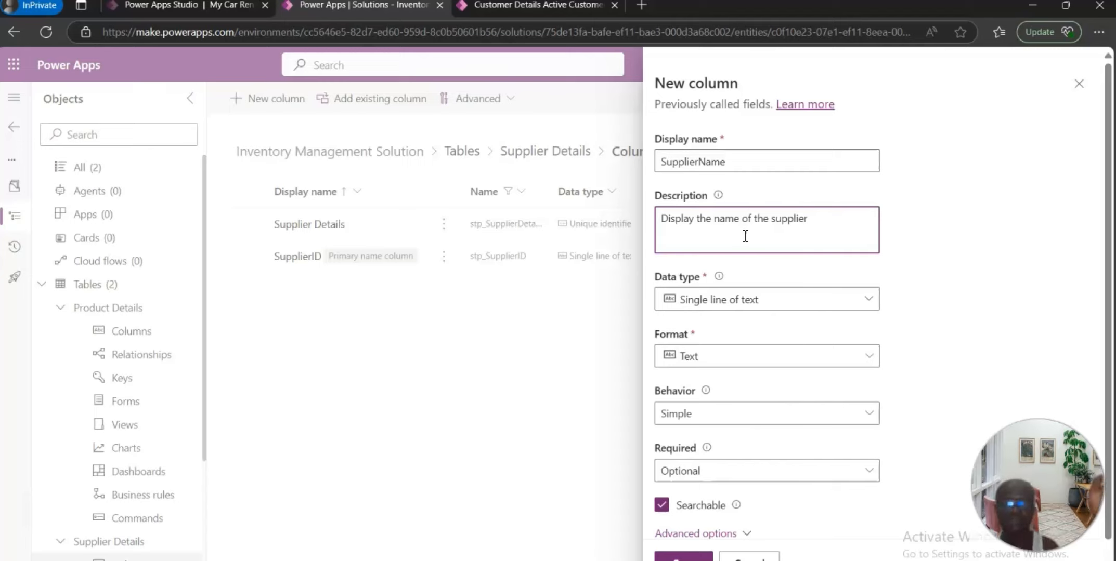
Step: Set the SupplierName column's format to Text area and save the column
{"action": "left_click", "coordinate": [877, 302]}
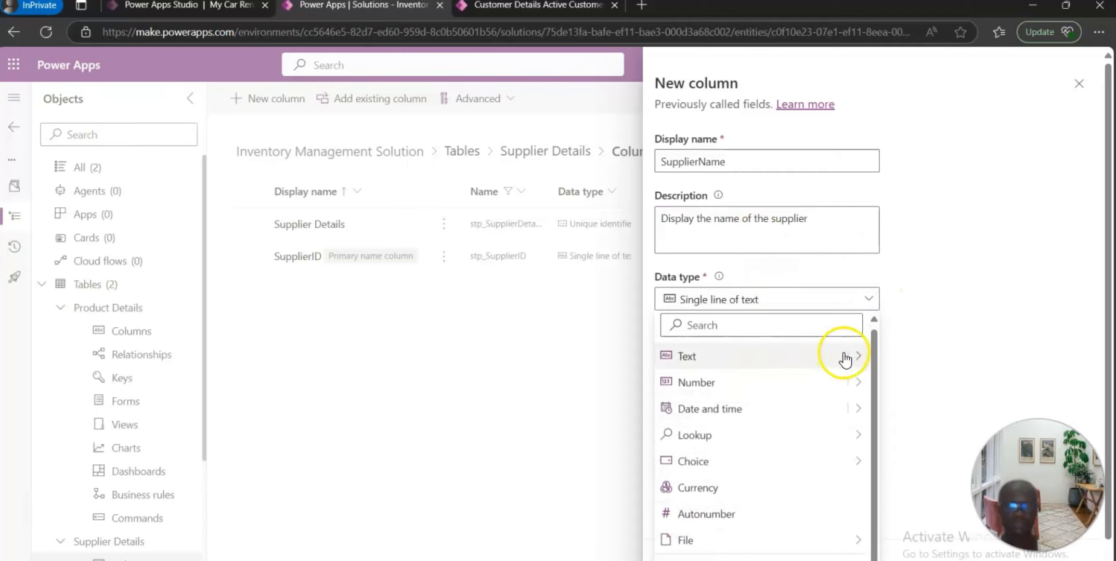
{"action": "mouse_move", "coordinate": [849, 351]}
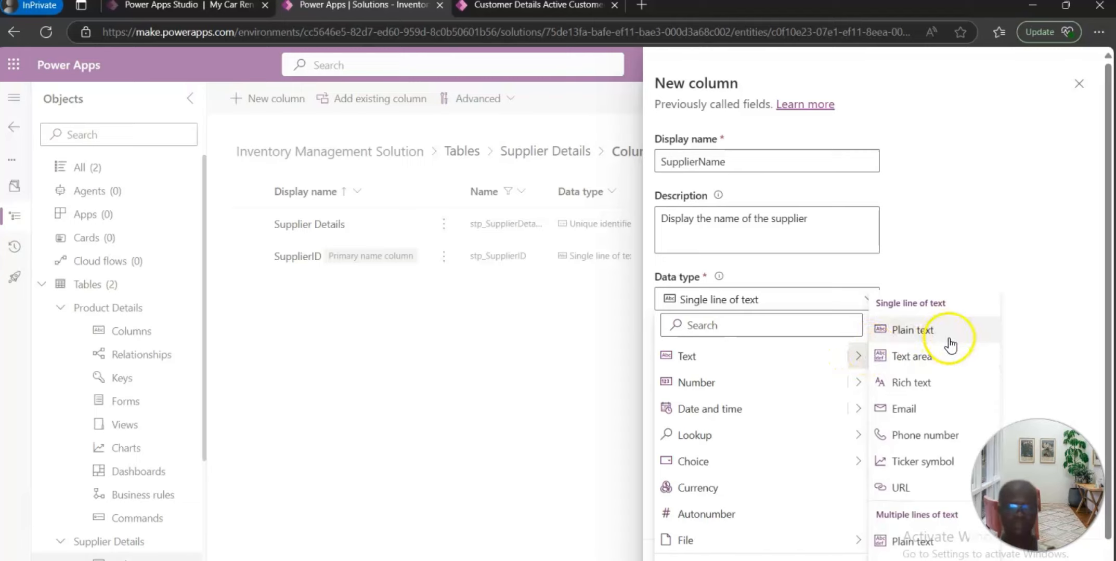
{"action": "left_click", "coordinate": [921, 357]}
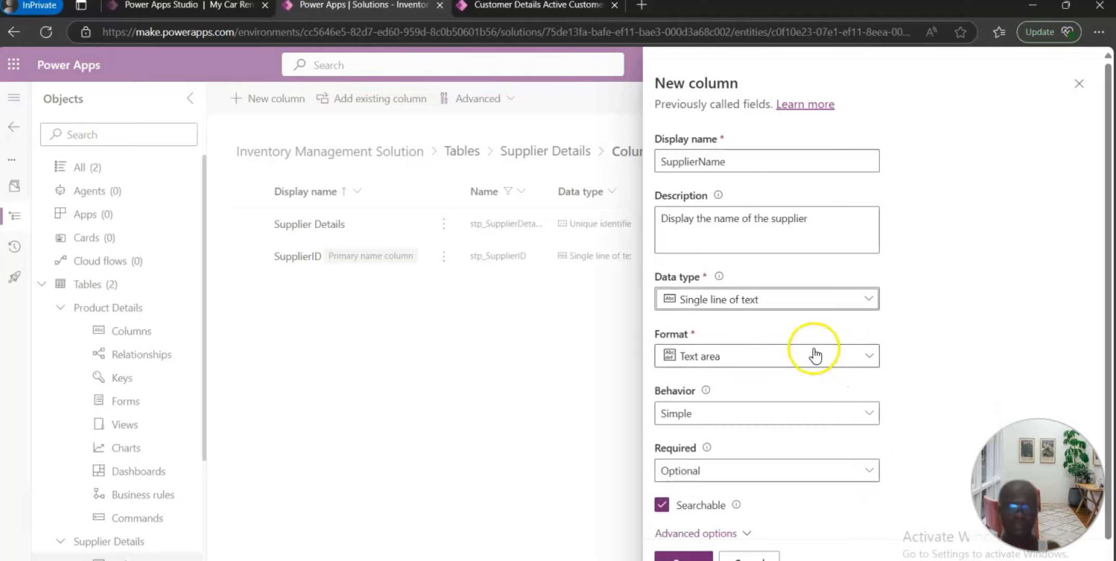
{"action": "scroll", "coordinate": [769, 462], "scroll_direction": "down", "scroll_amount": 1}
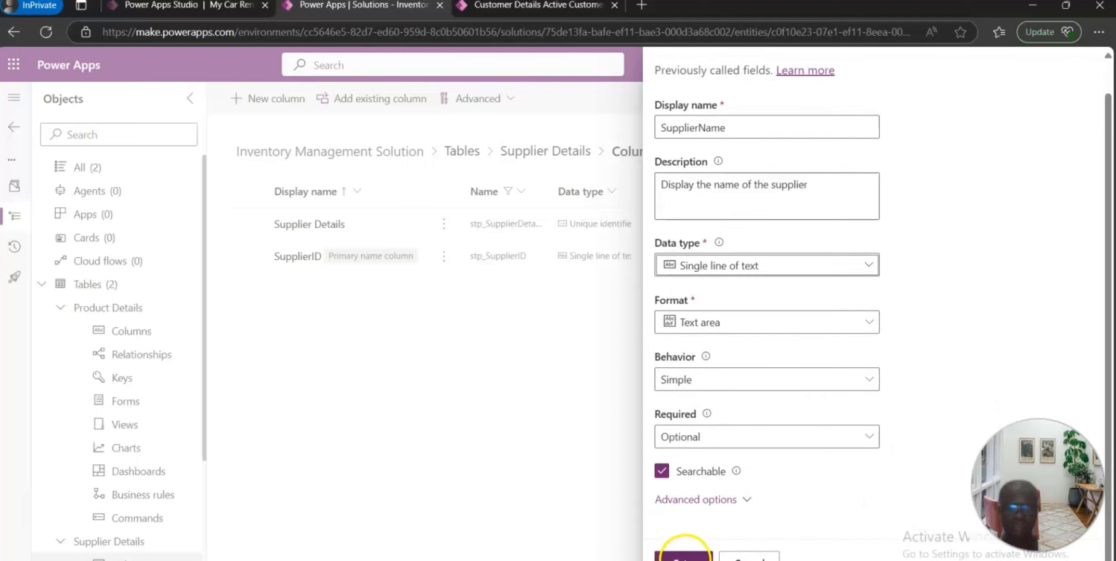
{"action": "left_click", "coordinate": [683, 556]}
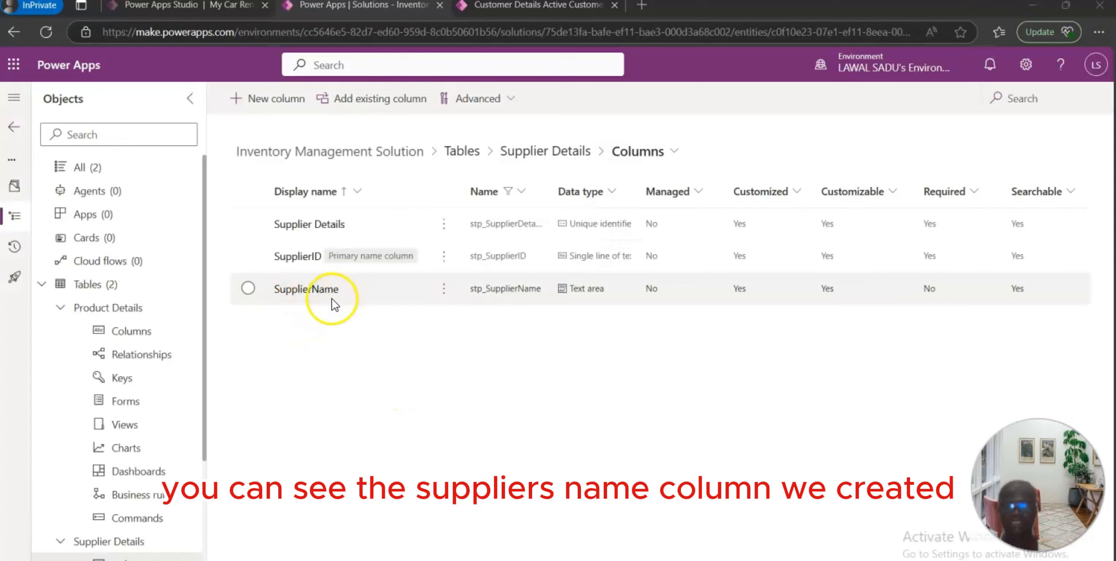
Step: Add a ContactPerson column described "Display the contact person", set its format to Text area, and save it
{"action": "left_click", "coordinate": [270, 102]}
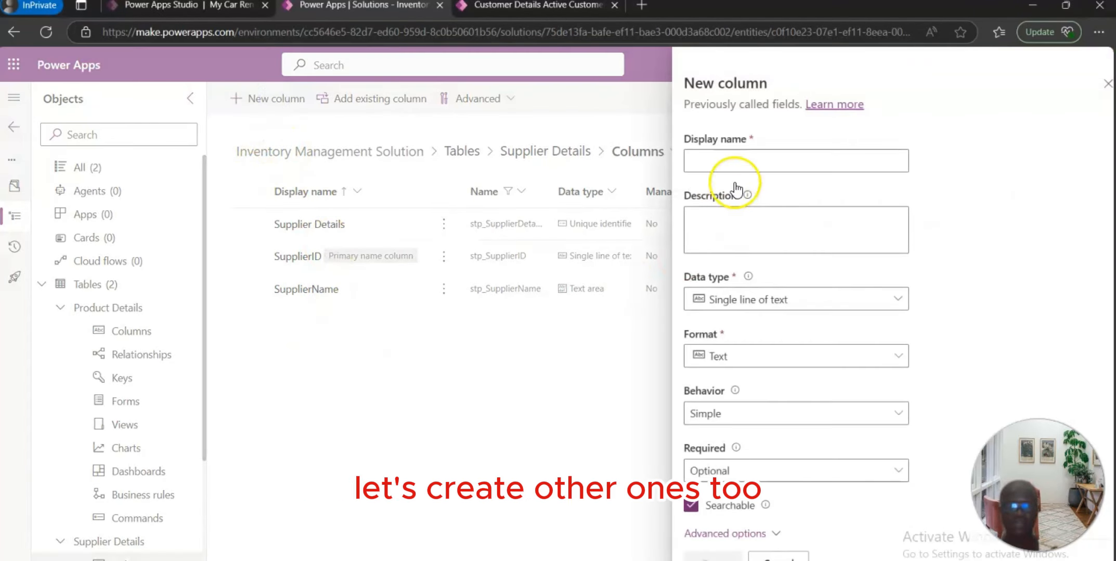
{"action": "left_click", "coordinate": [747, 165]}
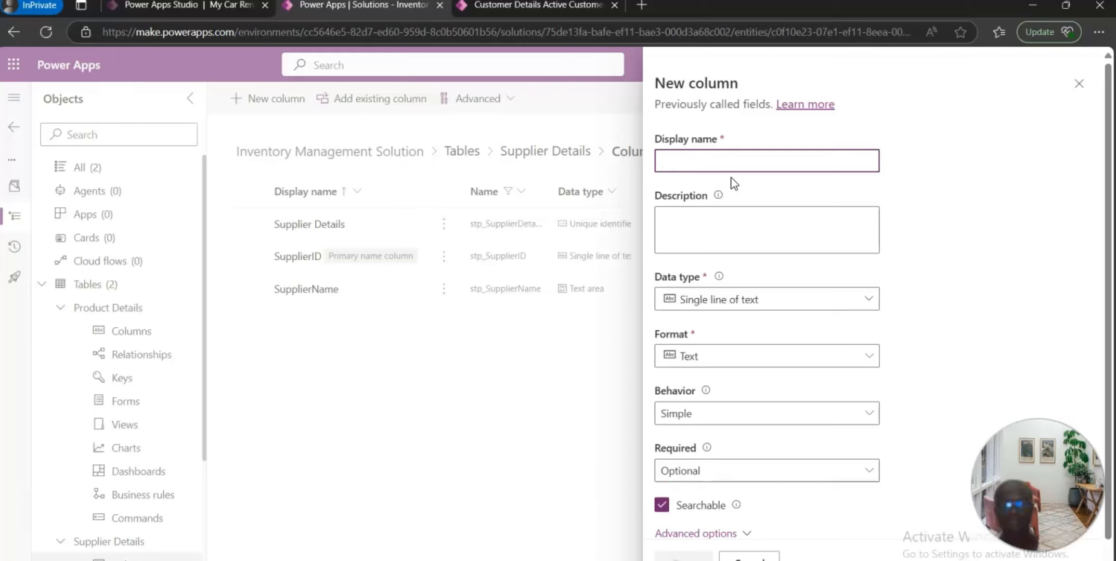
{"action": "type", "text": "ContactPerson"}
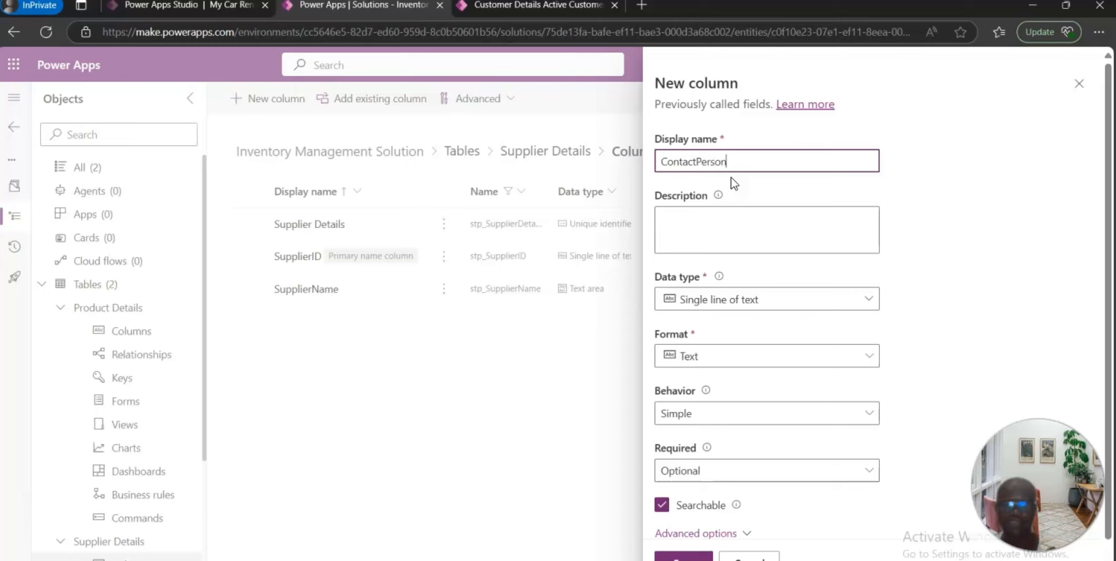
{"action": "left_click", "coordinate": [710, 240]}
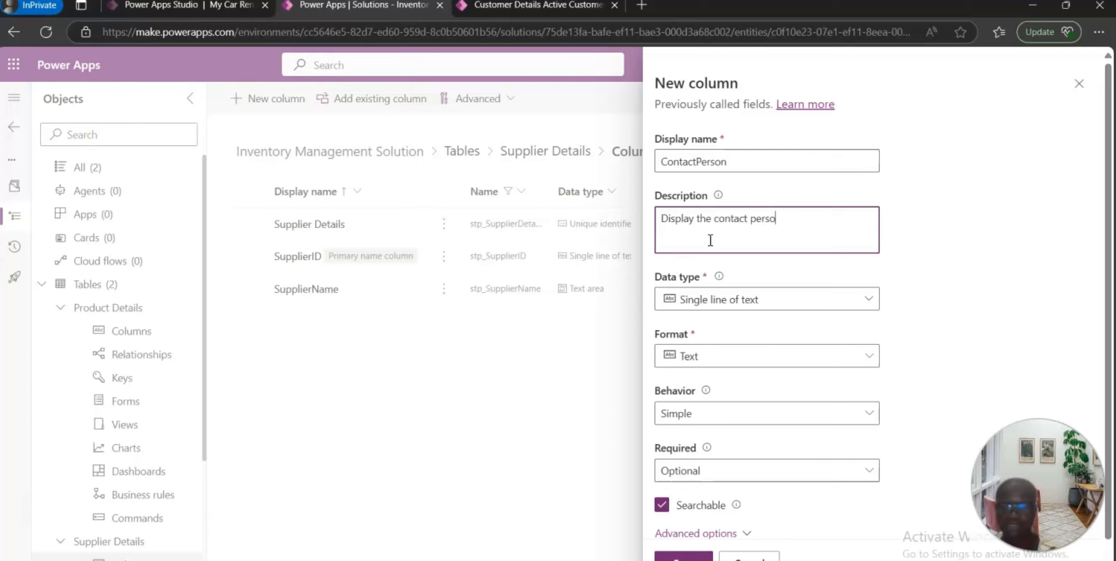
{"action": "left_click", "coordinate": [869, 300]}
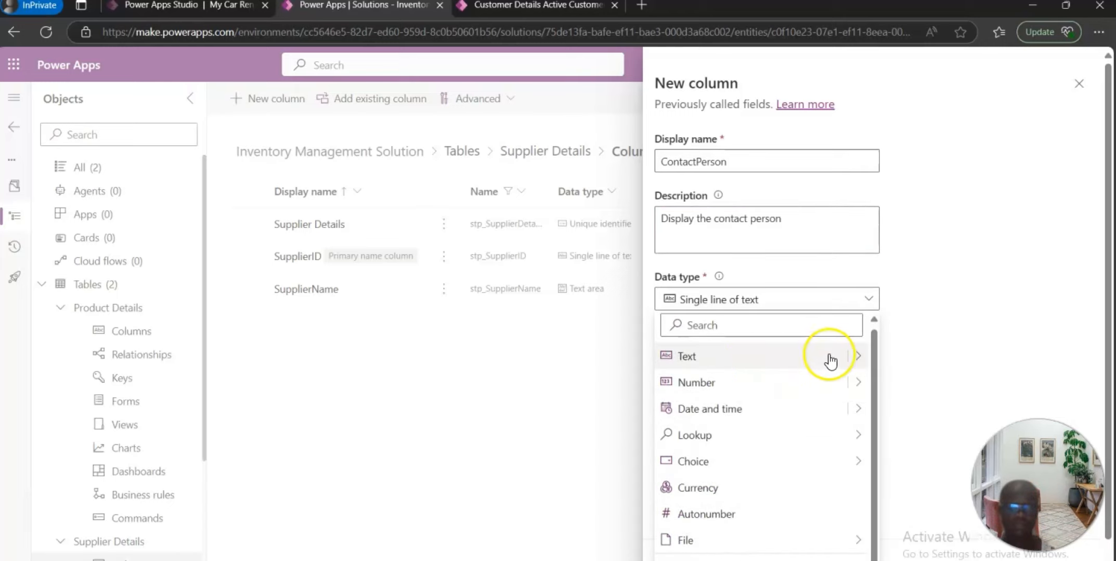
{"action": "left_click", "coordinate": [857, 356]}
{"action": "left_click", "coordinate": [911, 359]}
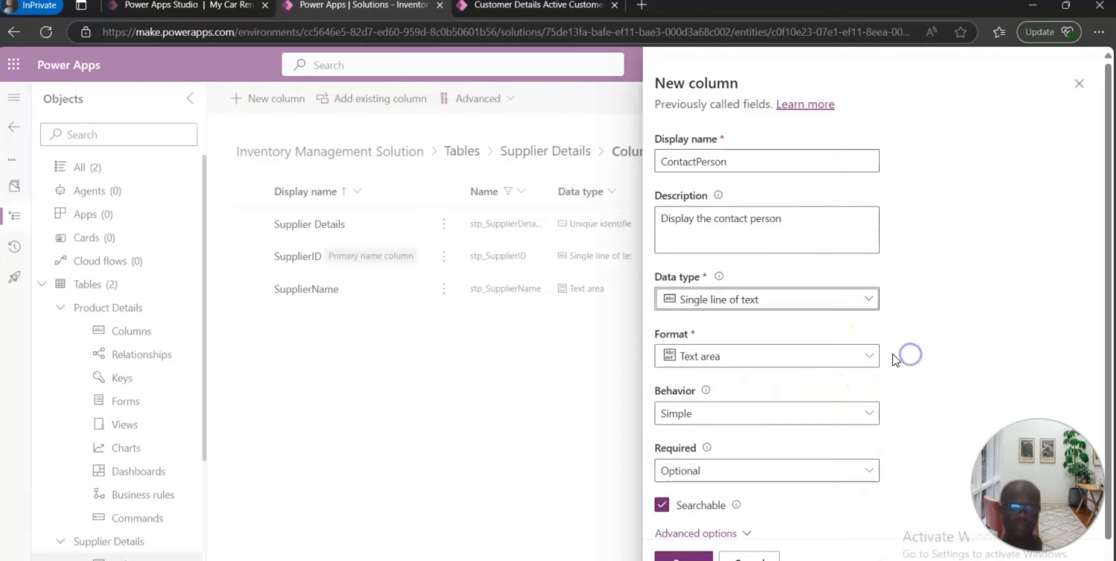
{"action": "scroll", "coordinate": [838, 370], "scroll_direction": "down", "scroll_amount": 1}
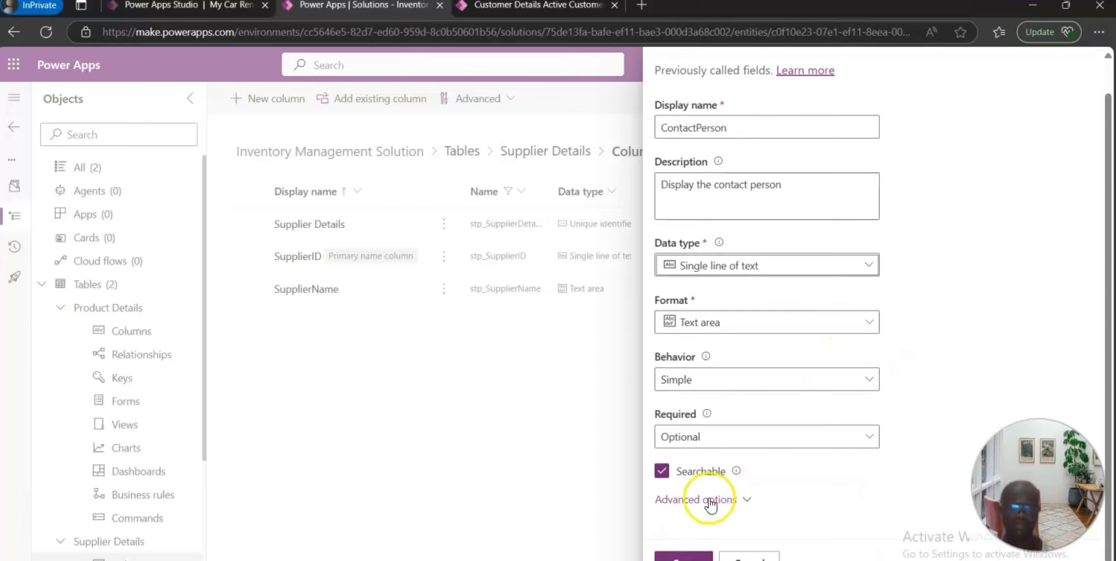
{"action": "left_click", "coordinate": [683, 558]}
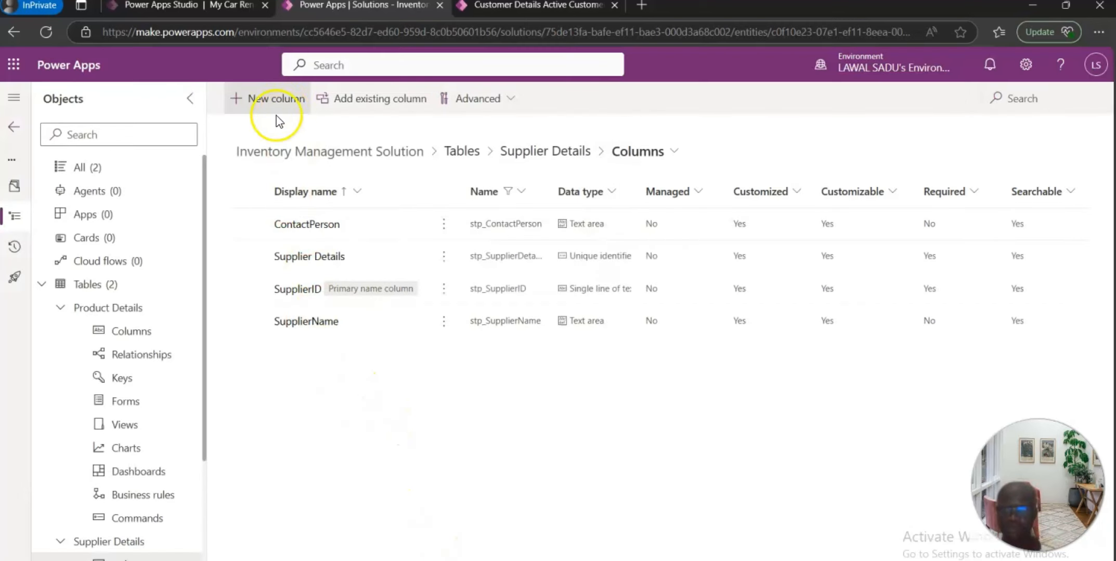
Step: Create a new column named Phone Numeber with the description "Display the phone number"
{"action": "left_click", "coordinate": [281, 100]}
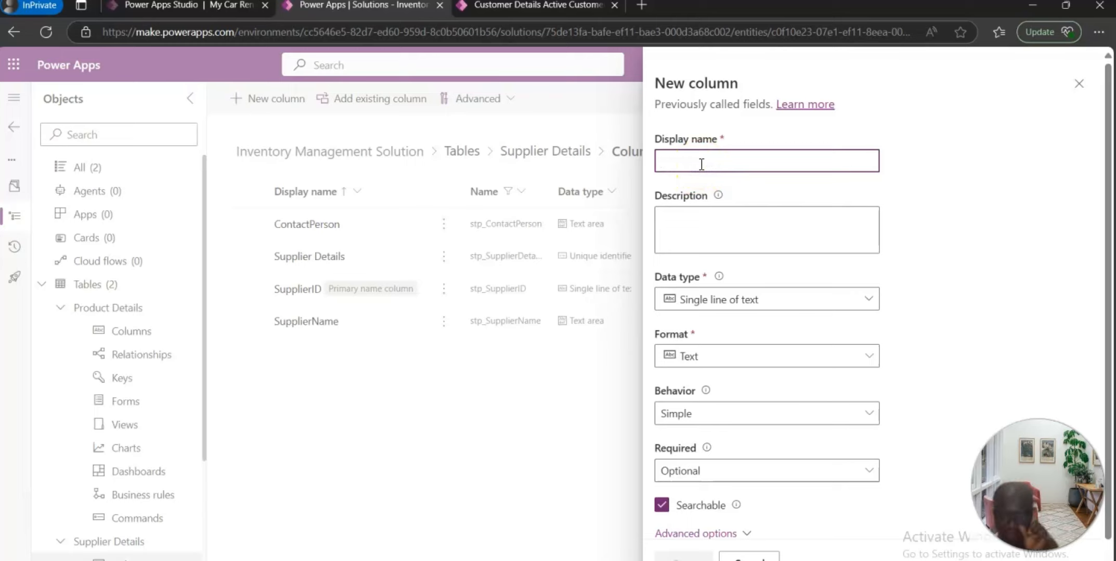
{"action": "type", "text": "P"}
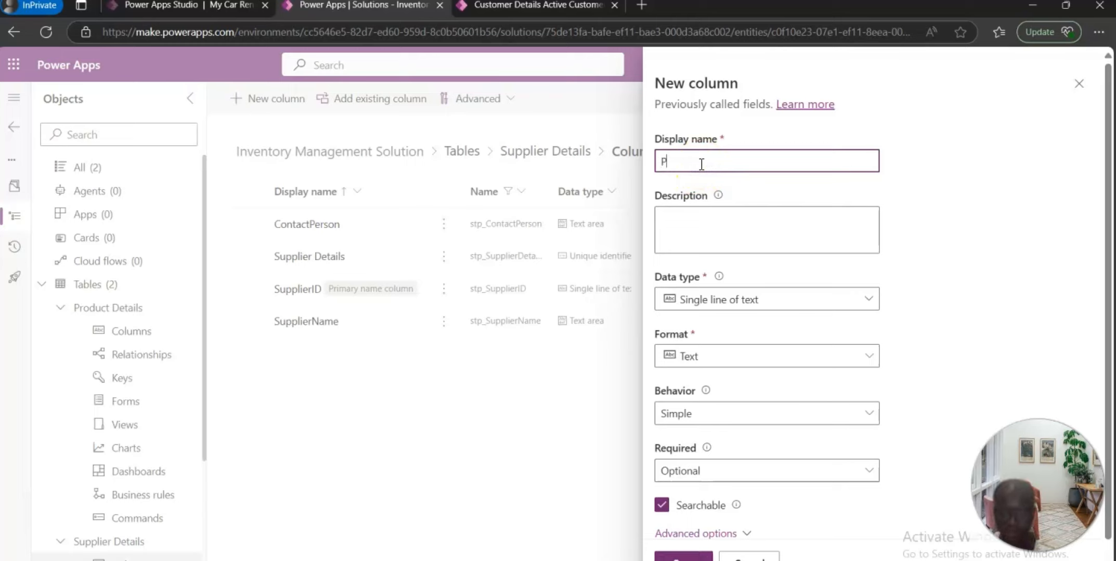
{"action": "type", "text": "hone "}
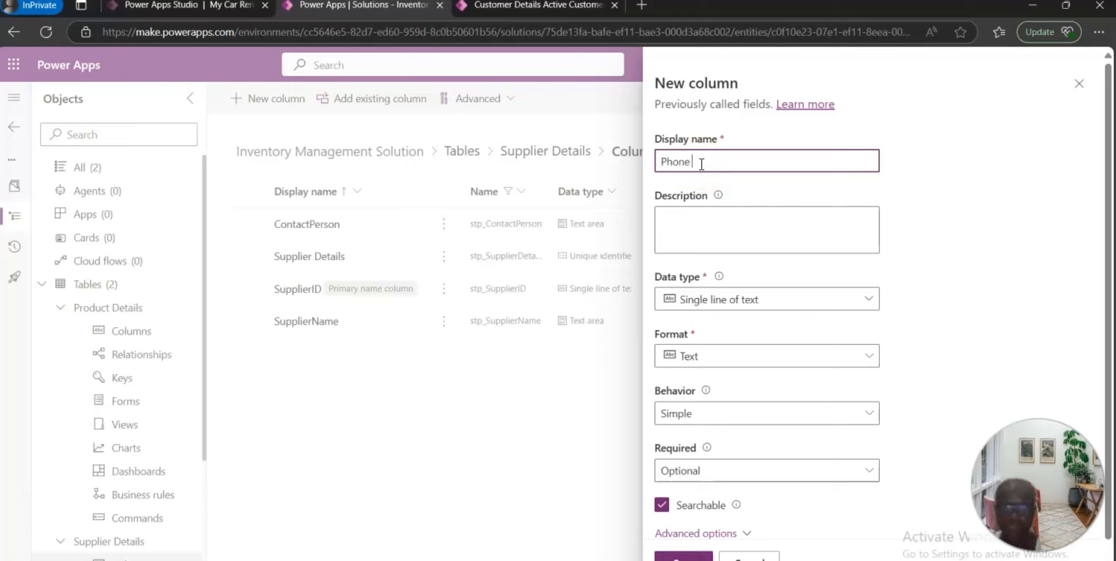
{"action": "type", "text": "Numeber"}
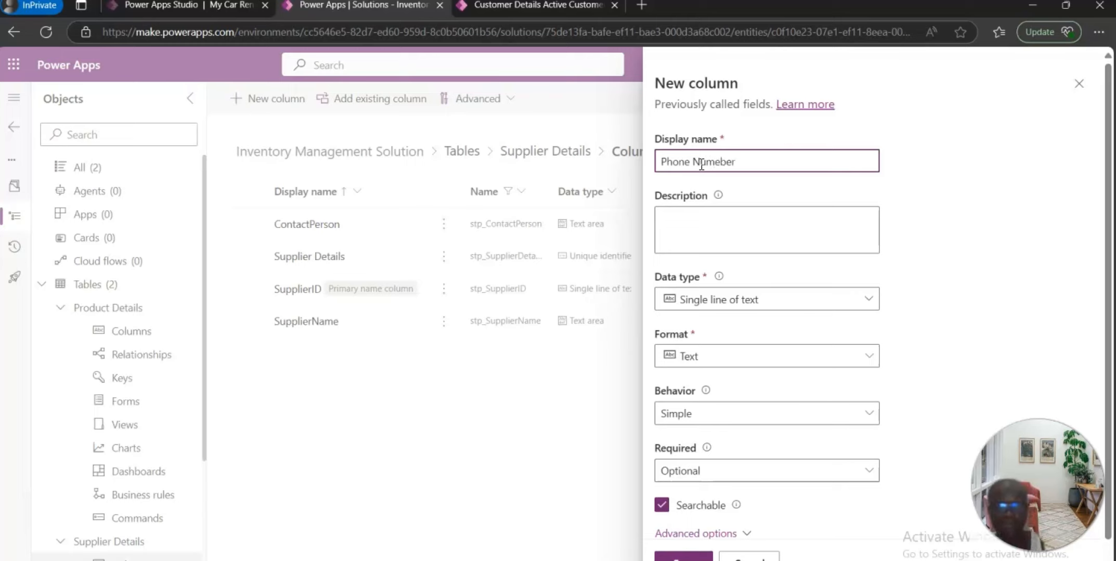
{"action": "left_click", "coordinate": [697, 233]}
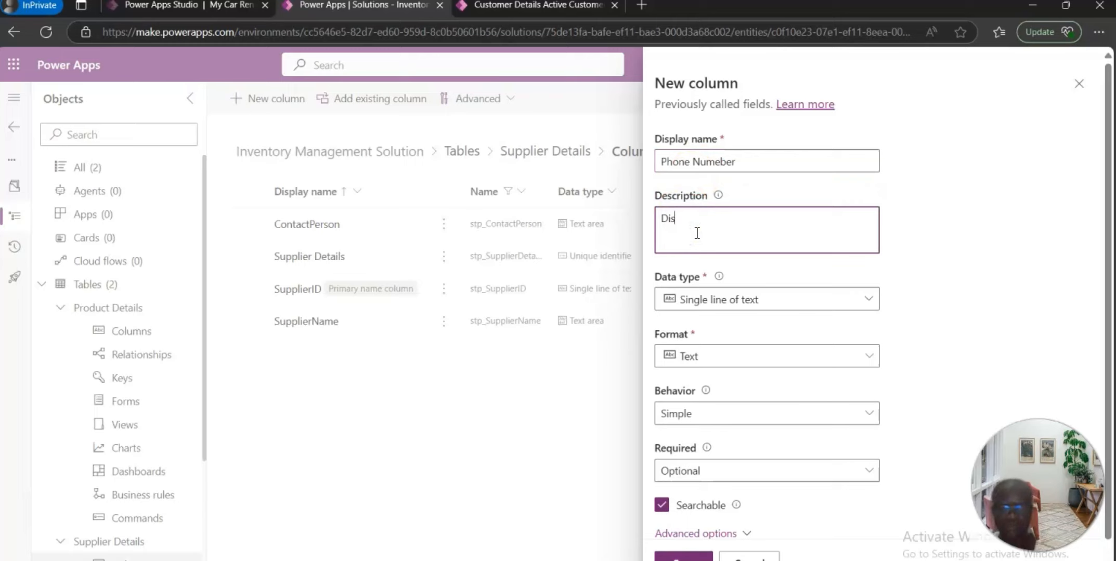
{"action": "type", "text": "Display the "}
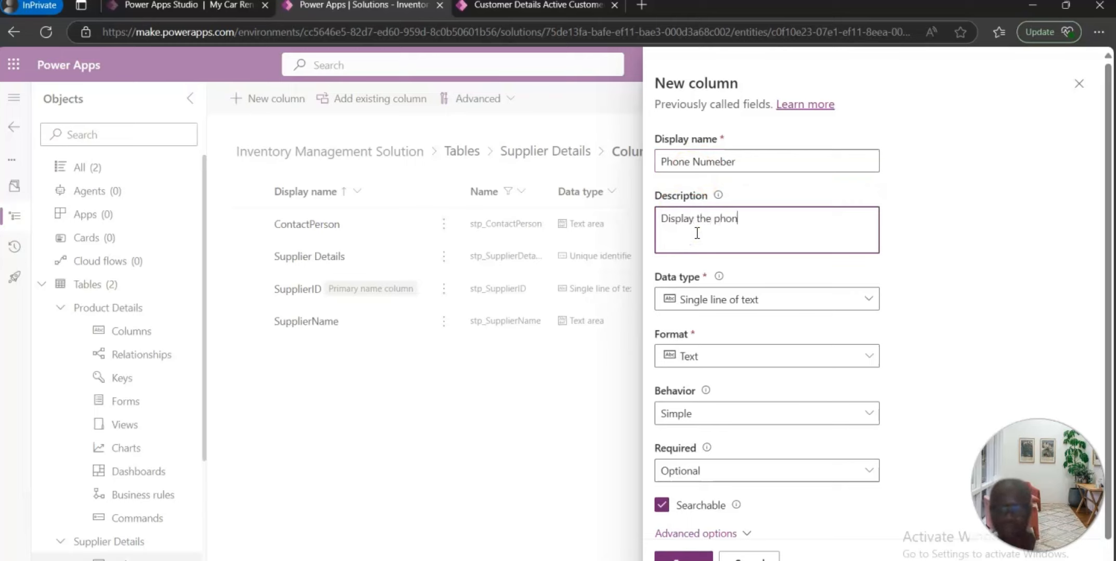
{"action": "type", "text": "phone number"}
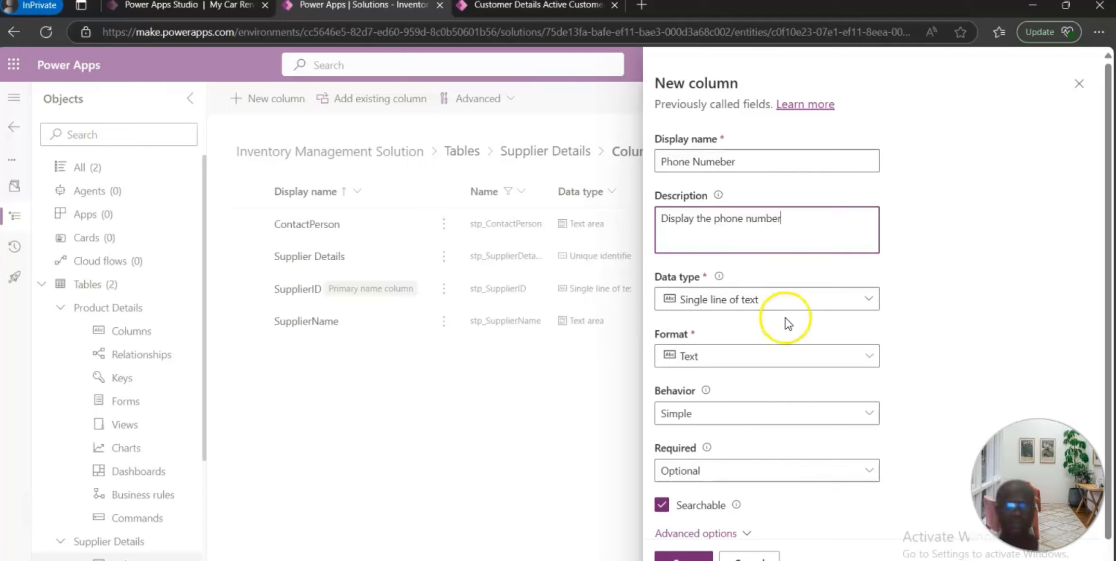
Step: Set the Phone Numeber column's format to Phone number and save the column
{"action": "left_click", "coordinate": [868, 299]}
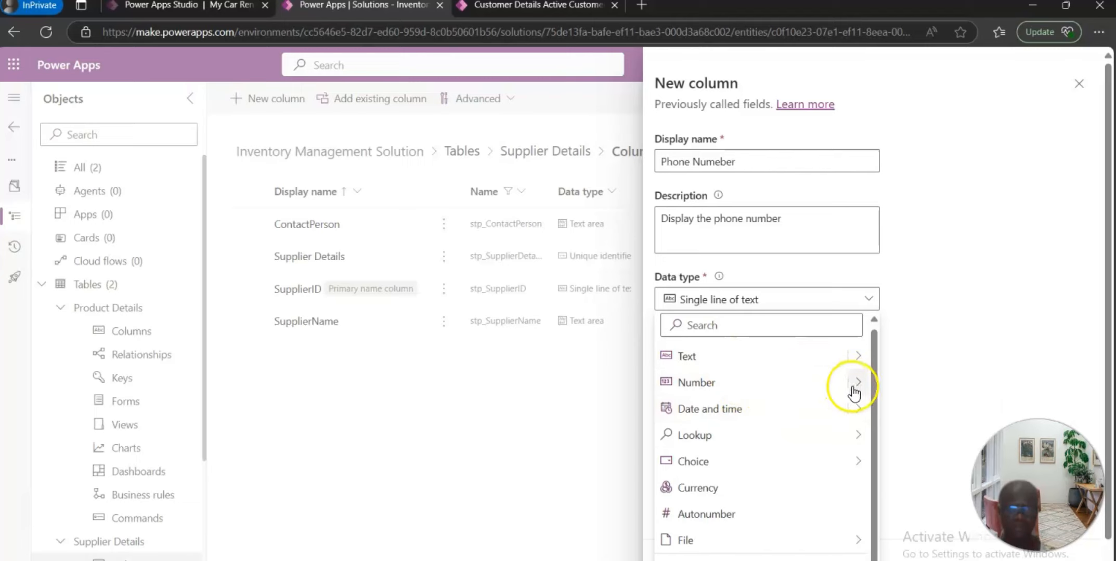
{"action": "mouse_move", "coordinate": [855, 393]}
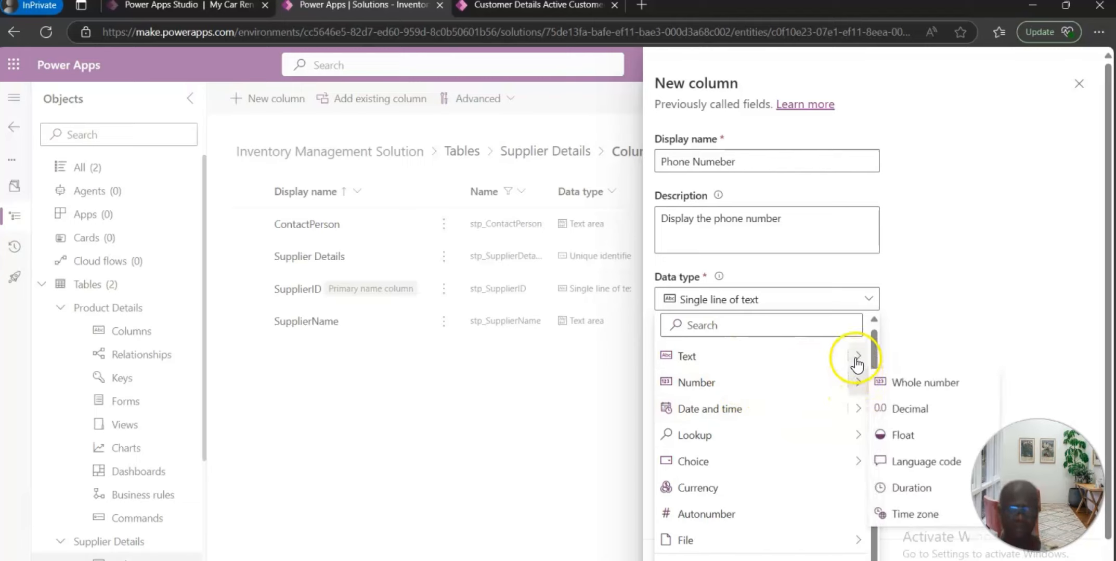
{"action": "mouse_move", "coordinate": [856, 359]}
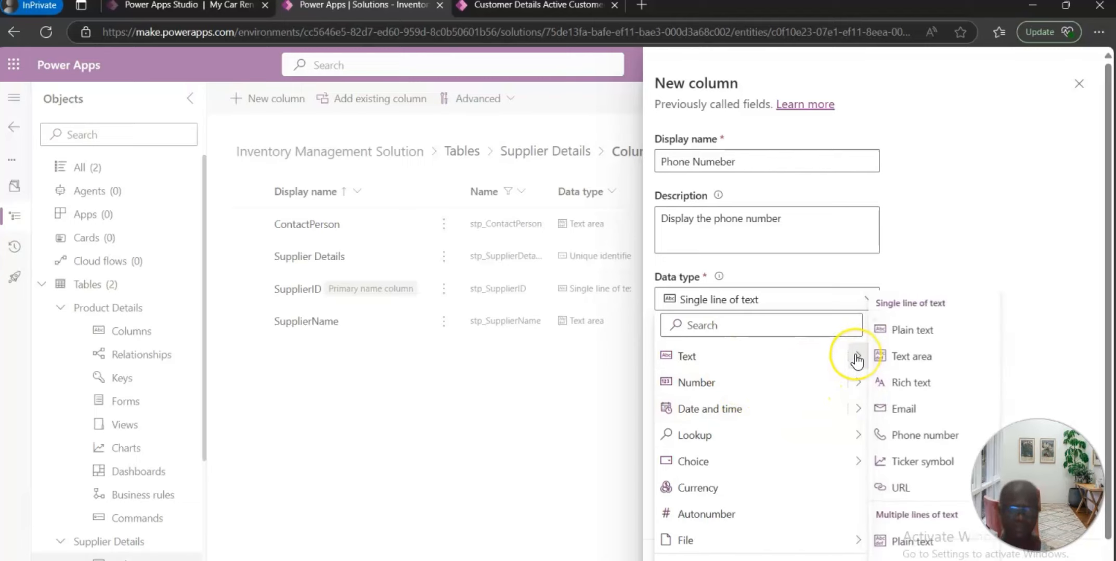
{"action": "left_click", "coordinate": [928, 435]}
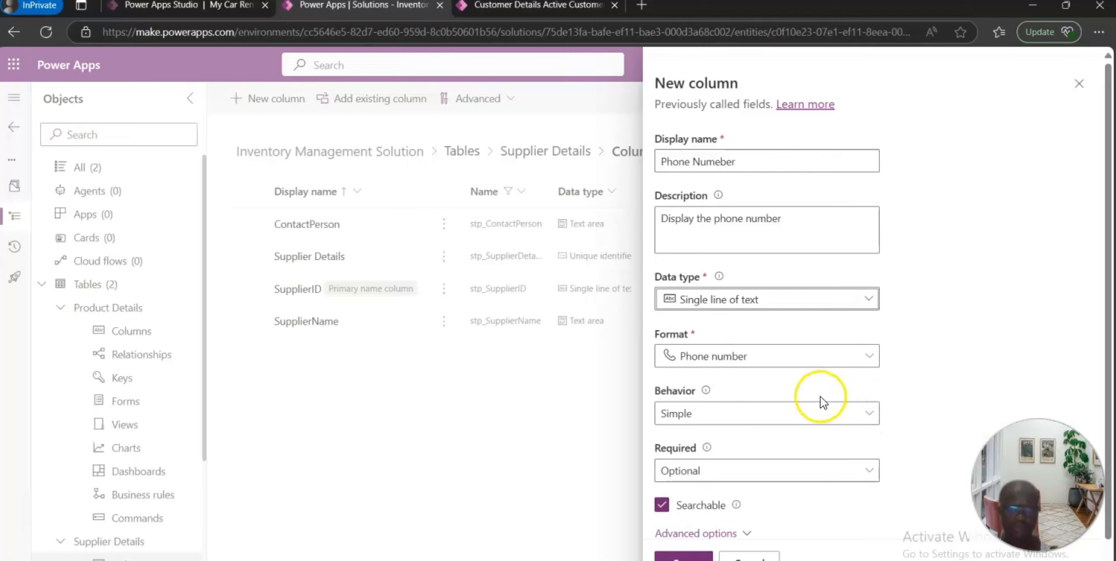
{"action": "scroll", "coordinate": [809, 404], "scroll_direction": "down", "scroll_amount": 1}
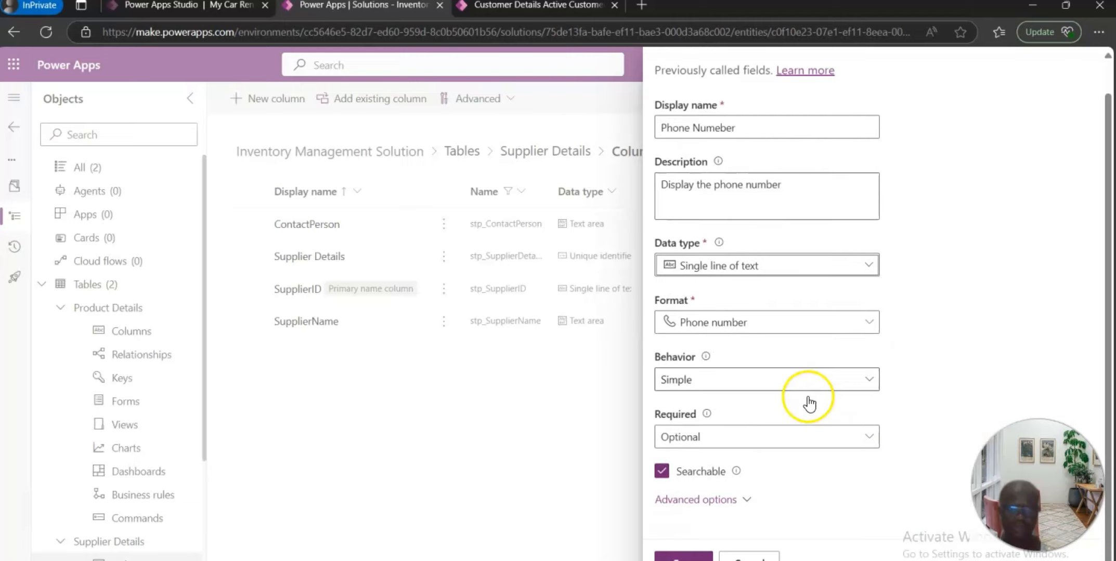
{"action": "left_click", "coordinate": [685, 557]}
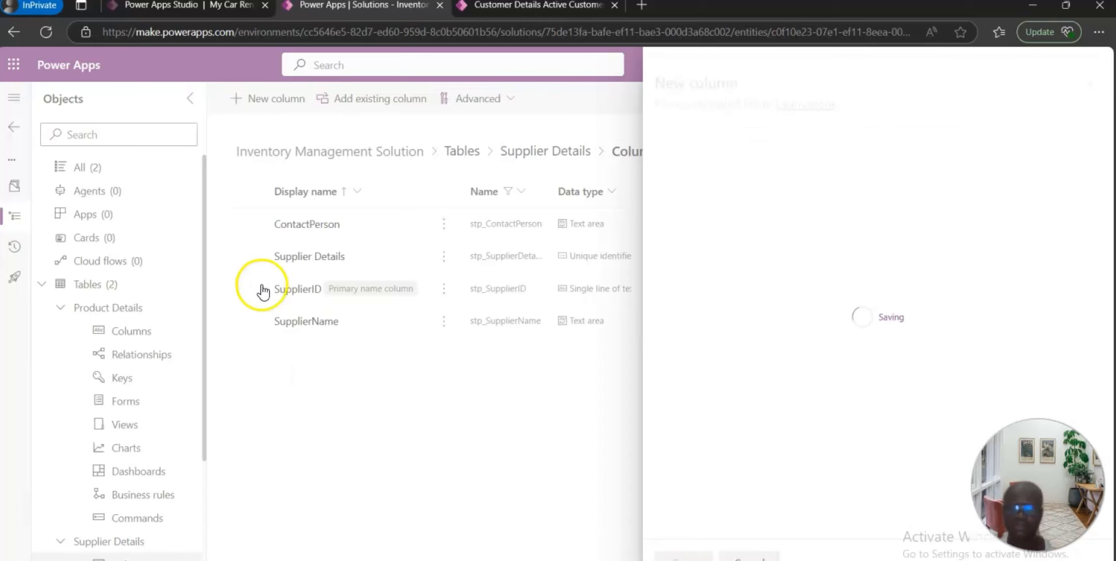
Step: Create a new column named Email Address with the description "Display the email address of the supplier"
{"action": "left_click", "coordinate": [279, 106]}
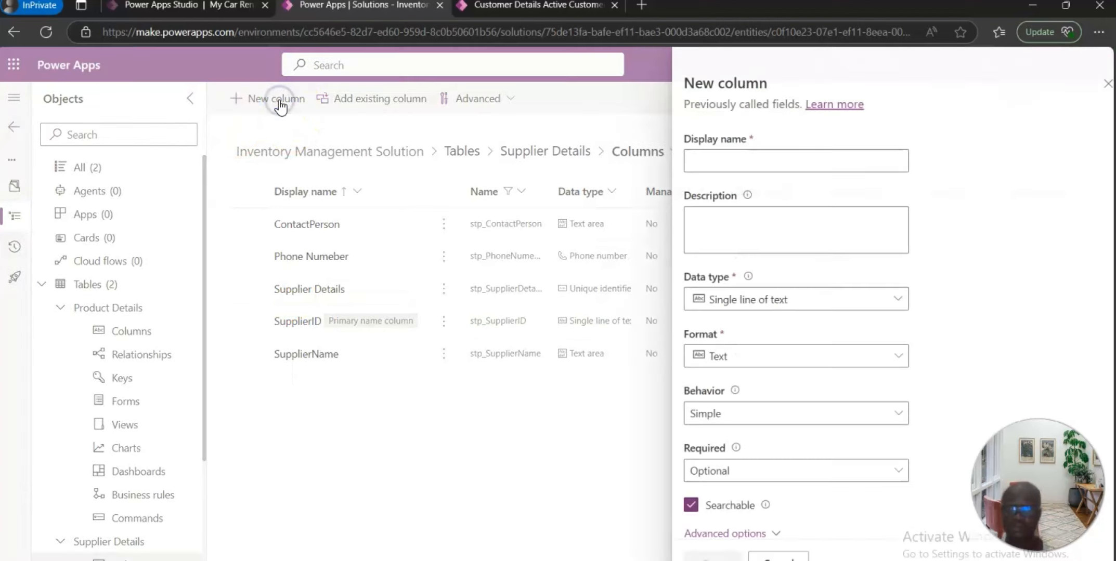
{"action": "left_click", "coordinate": [738, 163]}
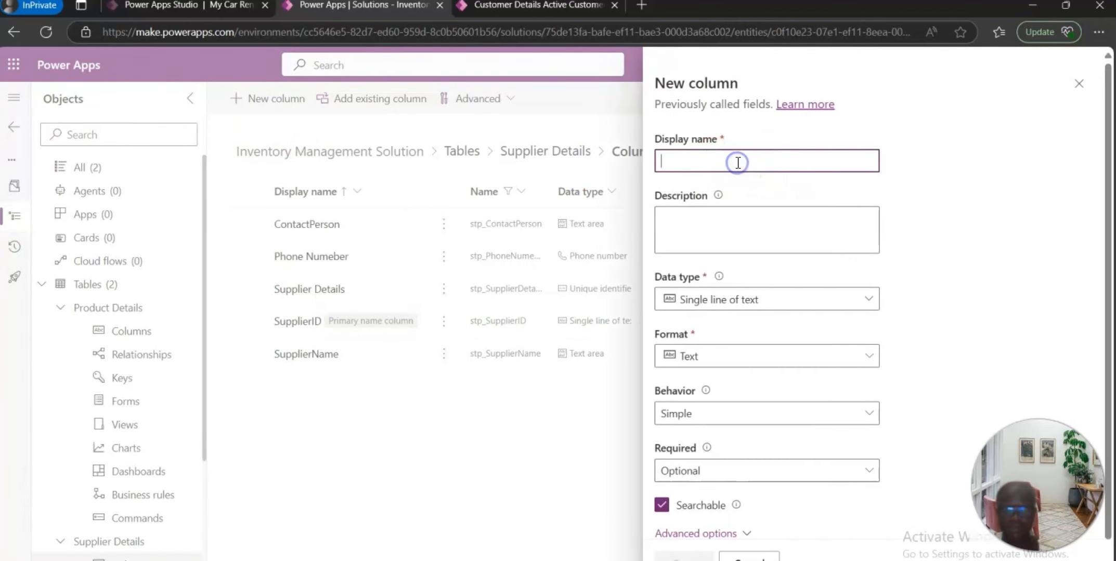
{"action": "left_click", "coordinate": [748, 147]}
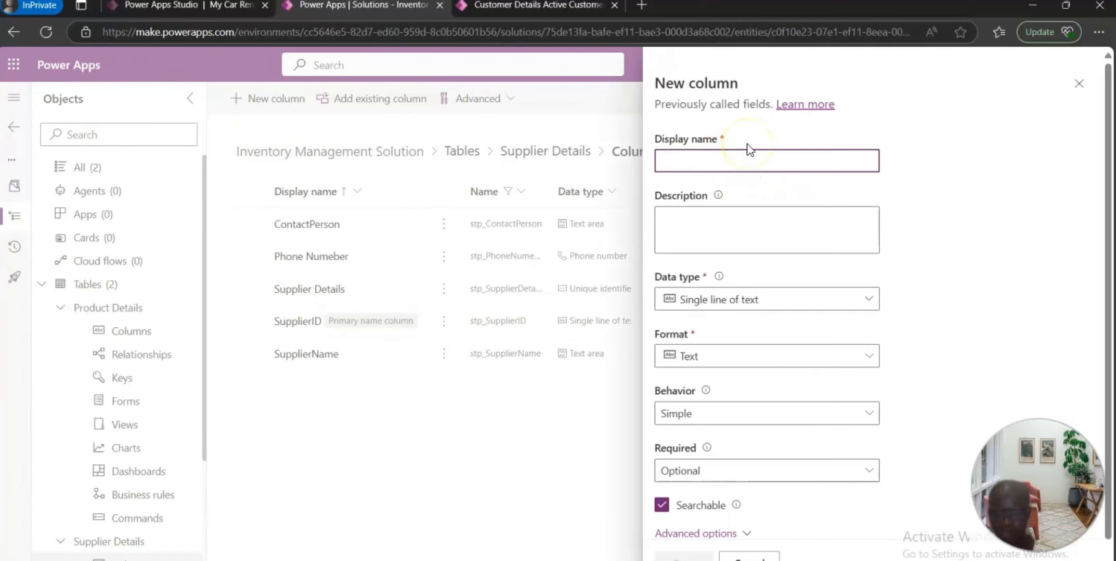
{"action": "type", "text": "Email Address"}
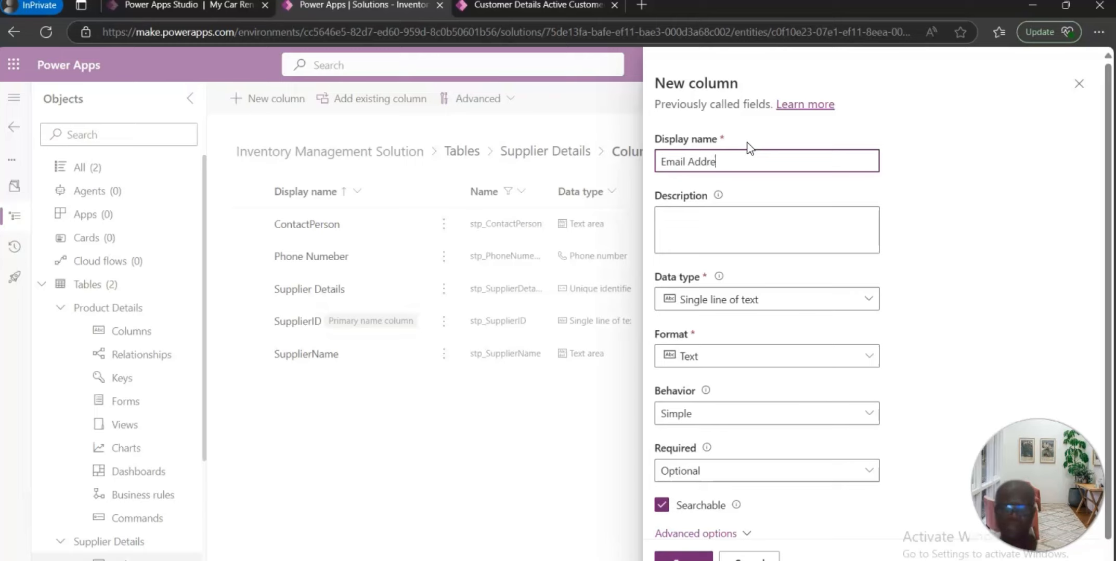
{"action": "left_click", "coordinate": [735, 232]}
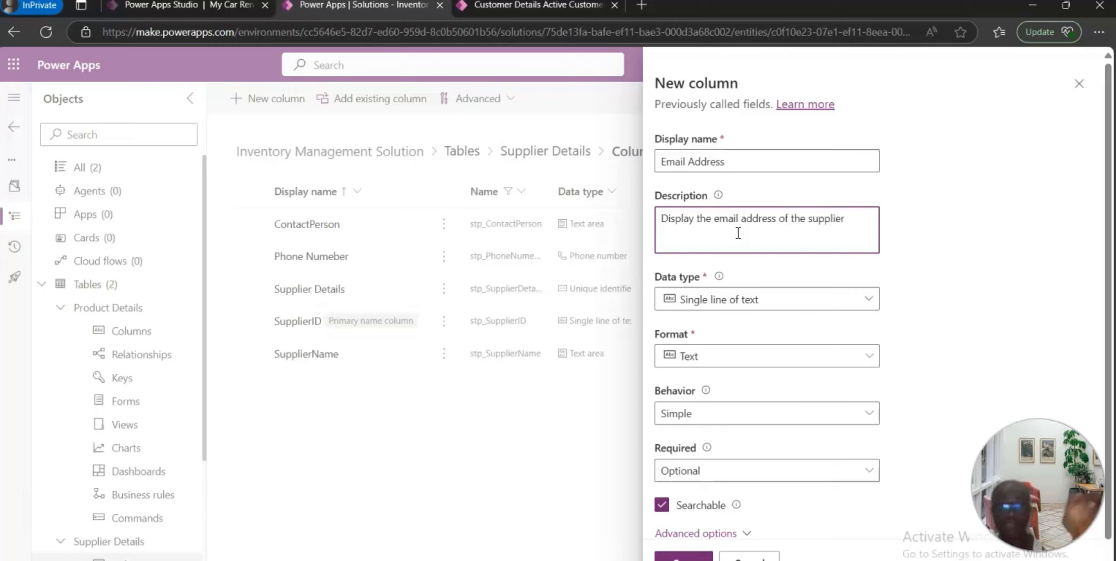
Step: Set the Email Address column's format to Email and save the column
{"action": "left_click", "coordinate": [871, 302]}
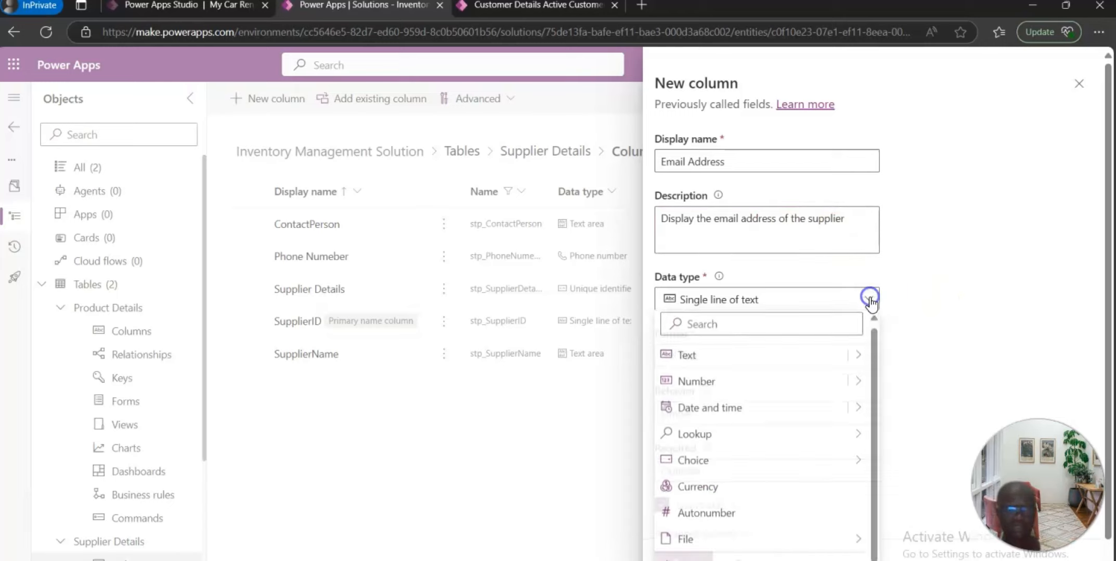
{"action": "mouse_move", "coordinate": [855, 363]}
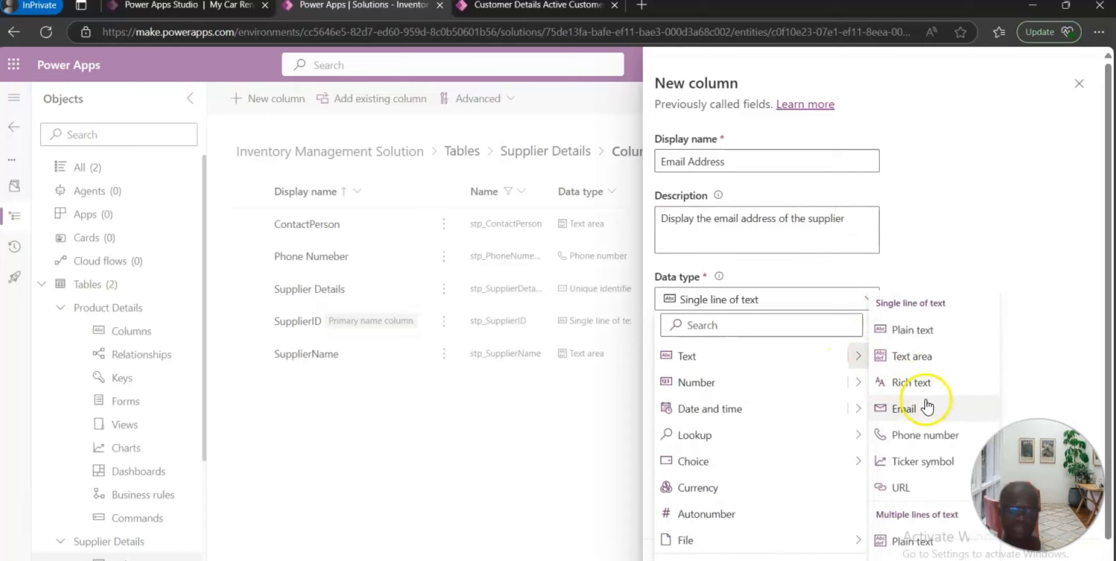
{"action": "left_click", "coordinate": [909, 411]}
{"action": "scroll", "coordinate": [800, 387], "scroll_direction": "down", "scroll_amount": 2}
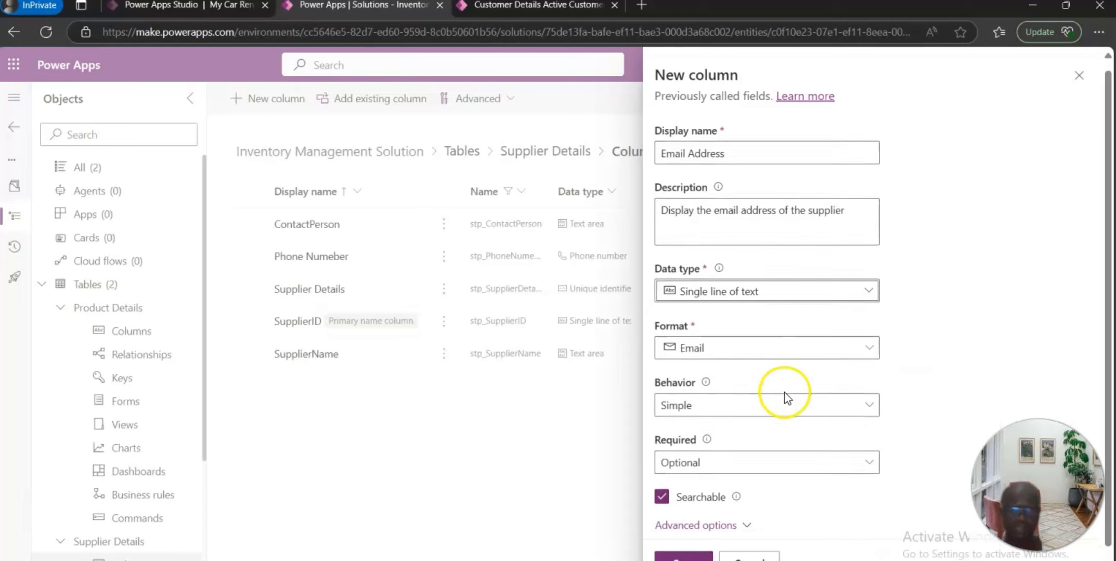
{"action": "left_click", "coordinate": [693, 557]}
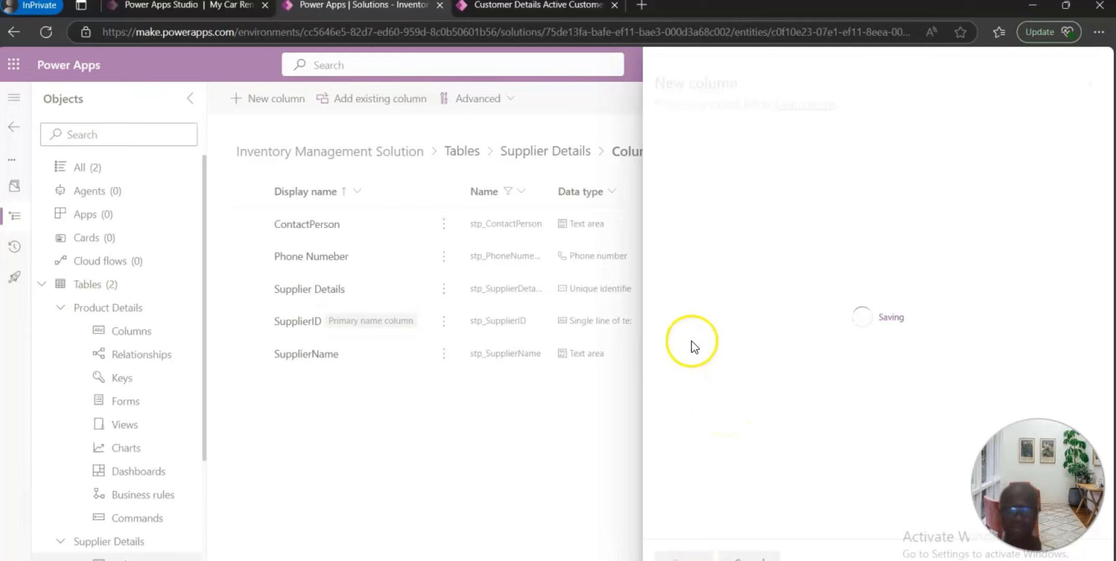
Step: Create a new column named Address with the description "Display the address of the supplier"
{"action": "left_click", "coordinate": [273, 99]}
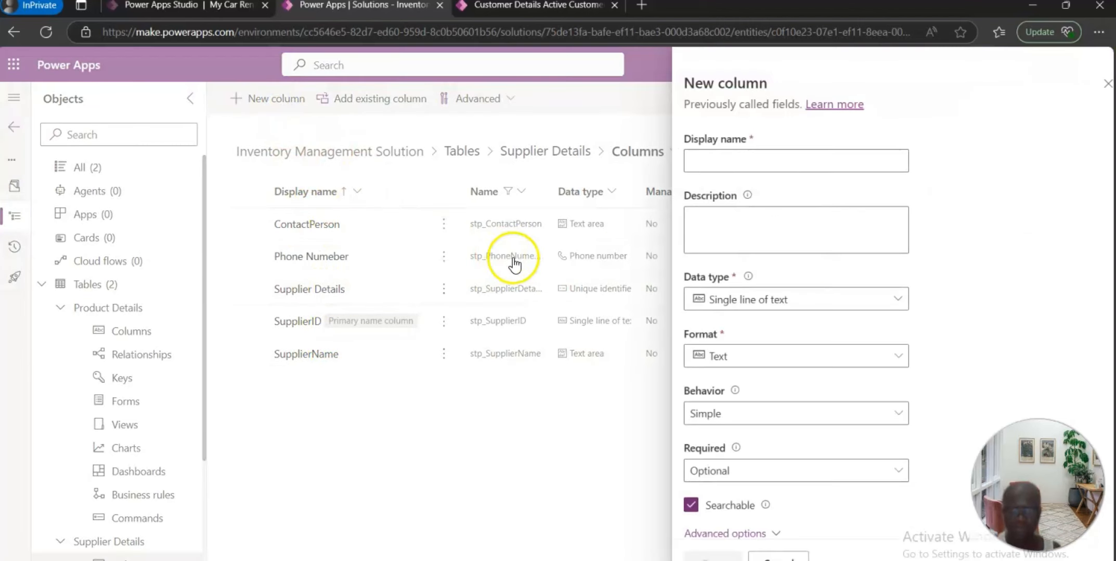
{"action": "left_click", "coordinate": [737, 163]}
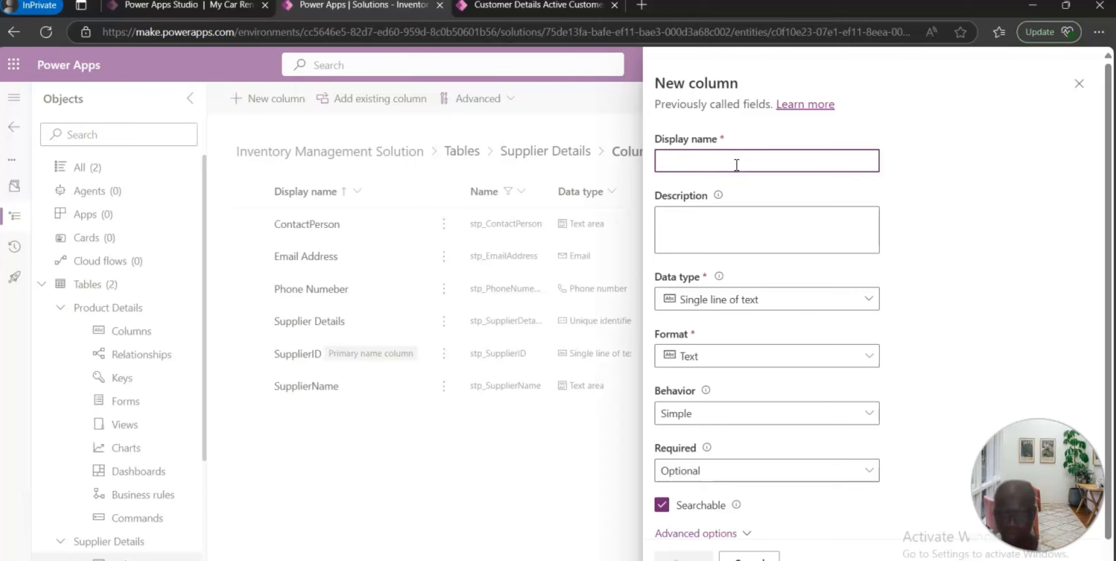
{"action": "type", "text": "Address"}
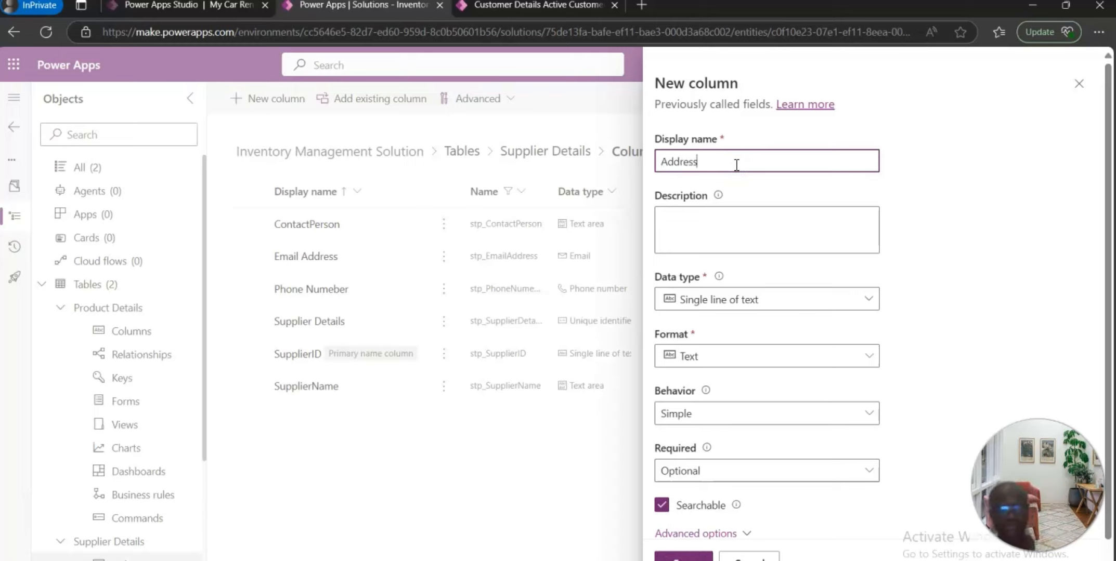
{"action": "left_click", "coordinate": [729, 234]}
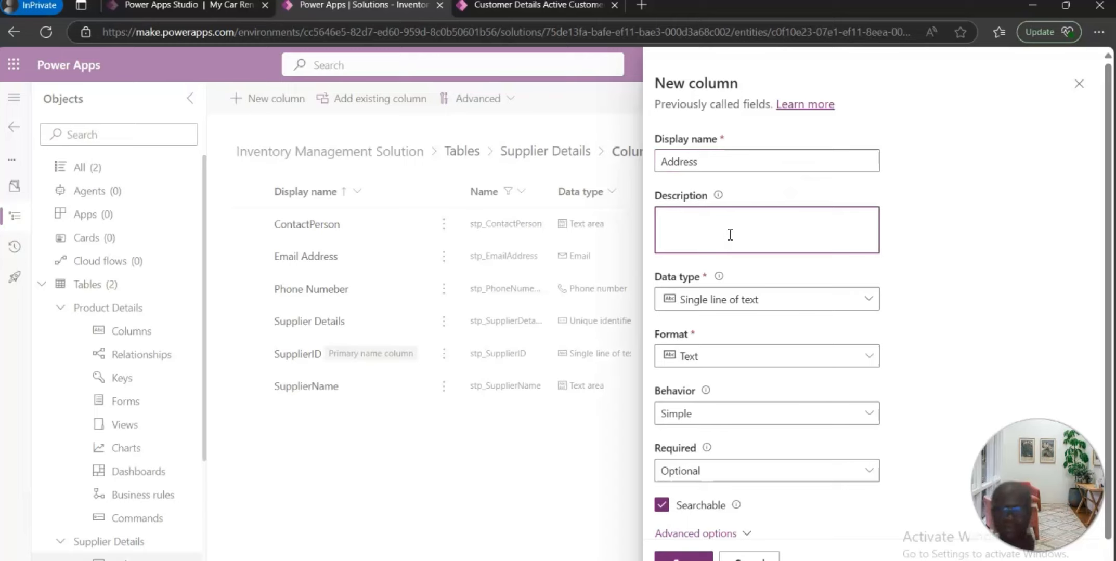
{"action": "type", "text": "Displa"}
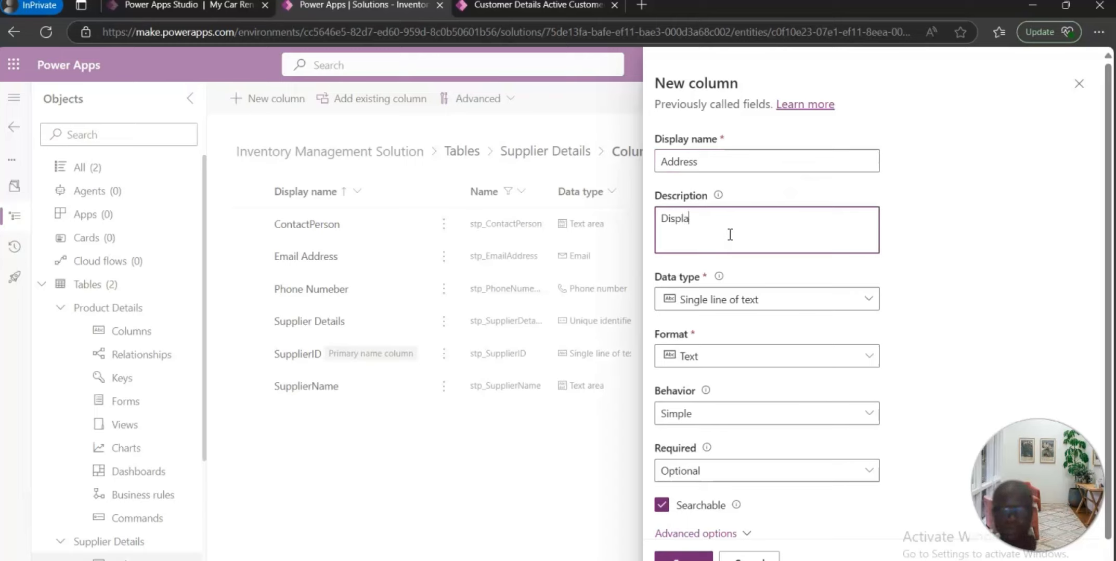
{"action": "type", "text": "y the address of the su"}
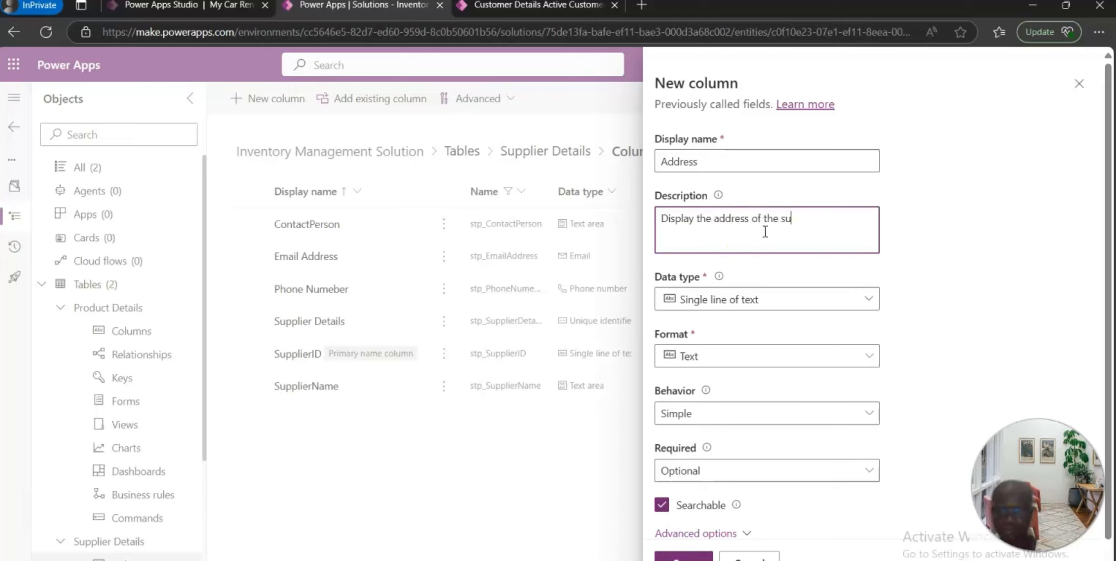
{"action": "type", "text": "pplier"}
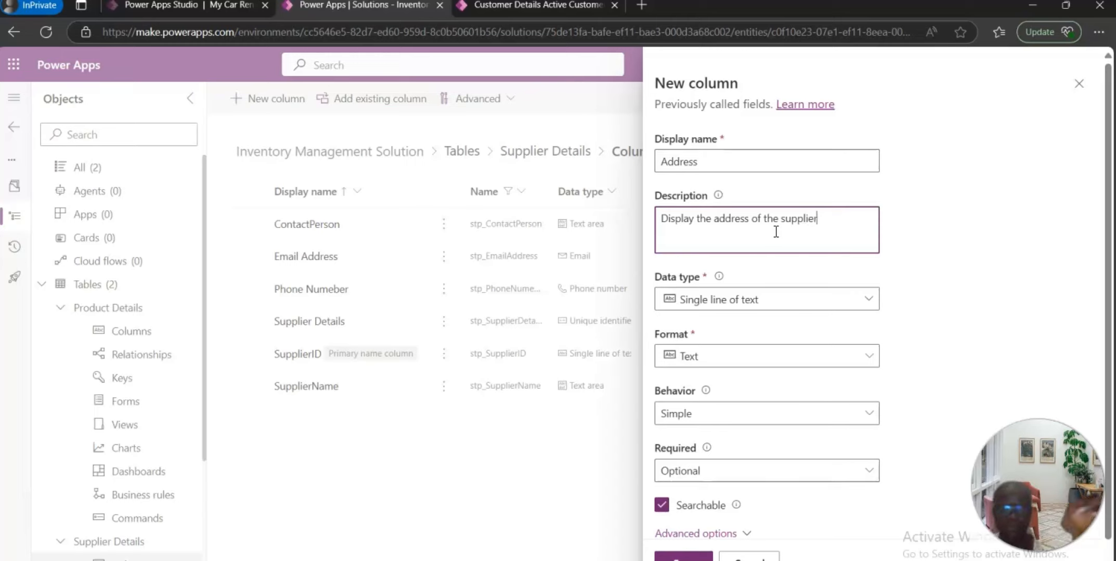
Step: Set the Address column's format to Plain text and save the column
{"action": "left_click", "coordinate": [867, 298]}
{"action": "mouse_move", "coordinate": [855, 356]}
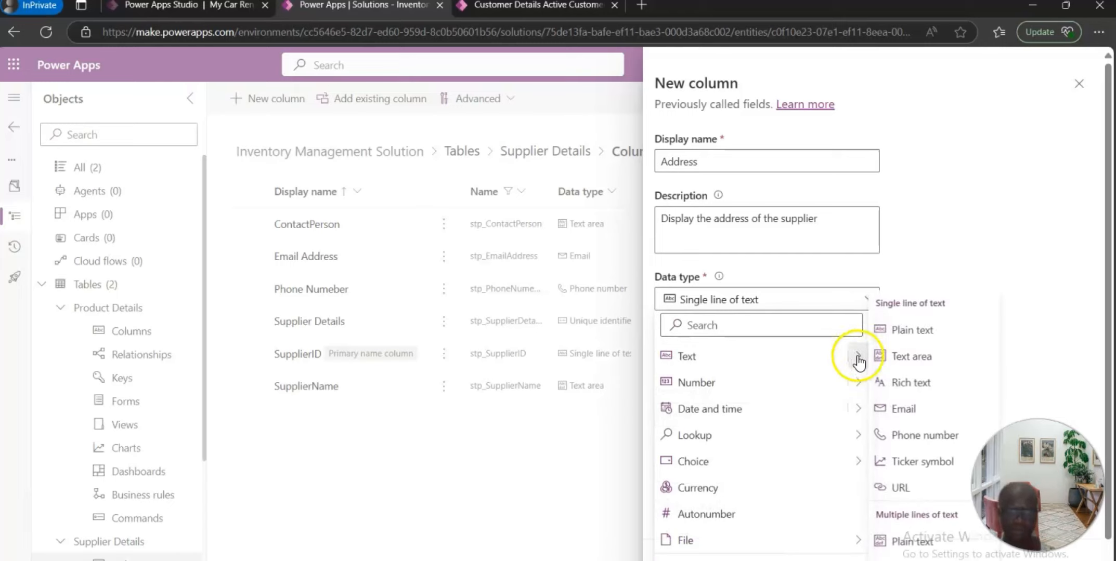
{"action": "left_click", "coordinate": [927, 332]}
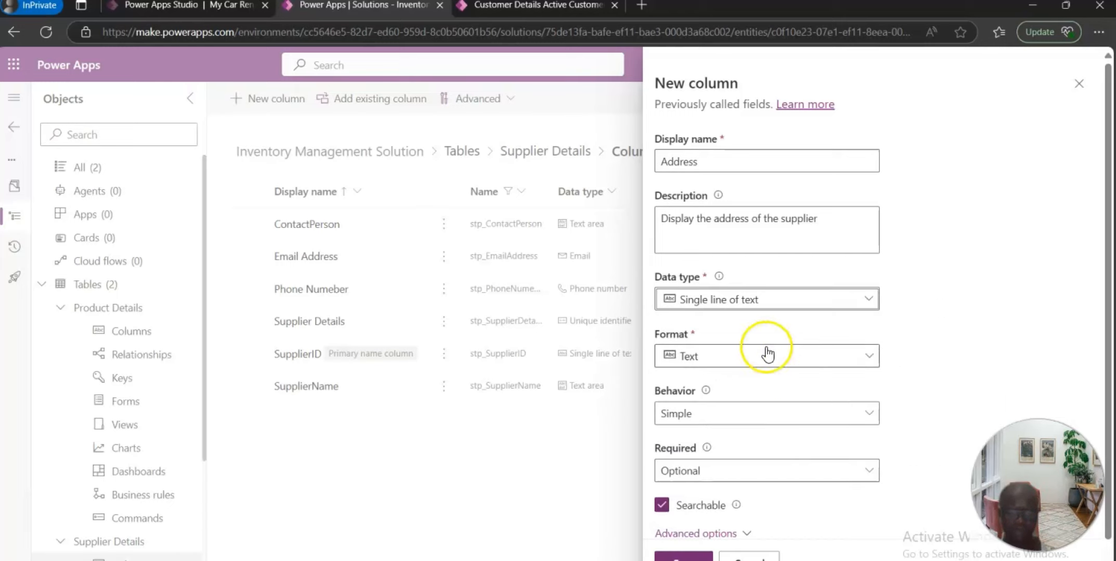
{"action": "scroll", "coordinate": [787, 343], "scroll_direction": "down", "scroll_amount": 1}
{"action": "left_click", "coordinate": [684, 556]}
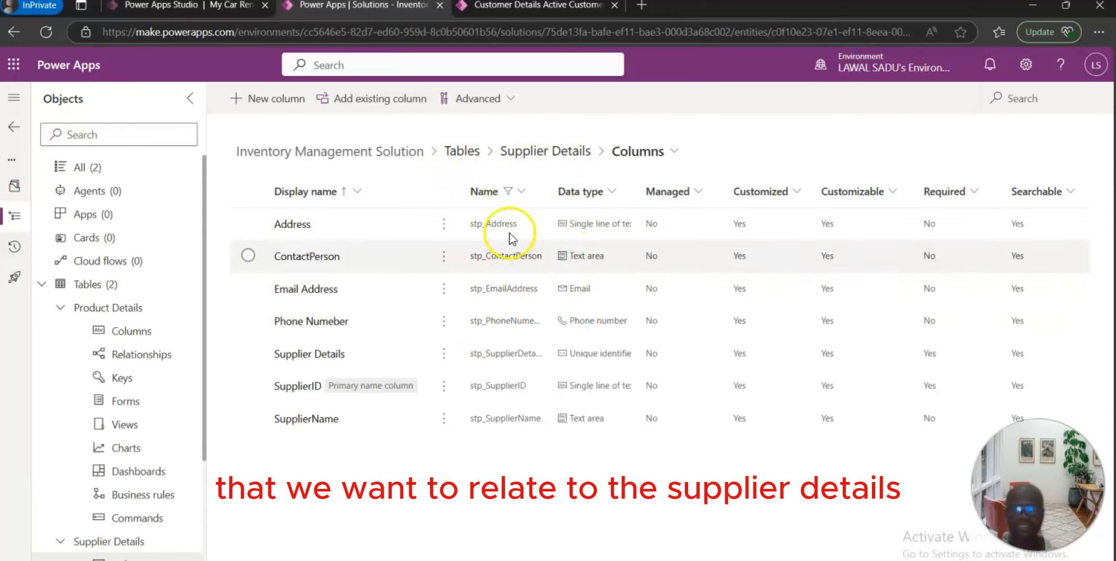
Step: Open the Product Details table's columns and filter them to names containing stp
{"action": "left_click", "coordinate": [460, 154]}
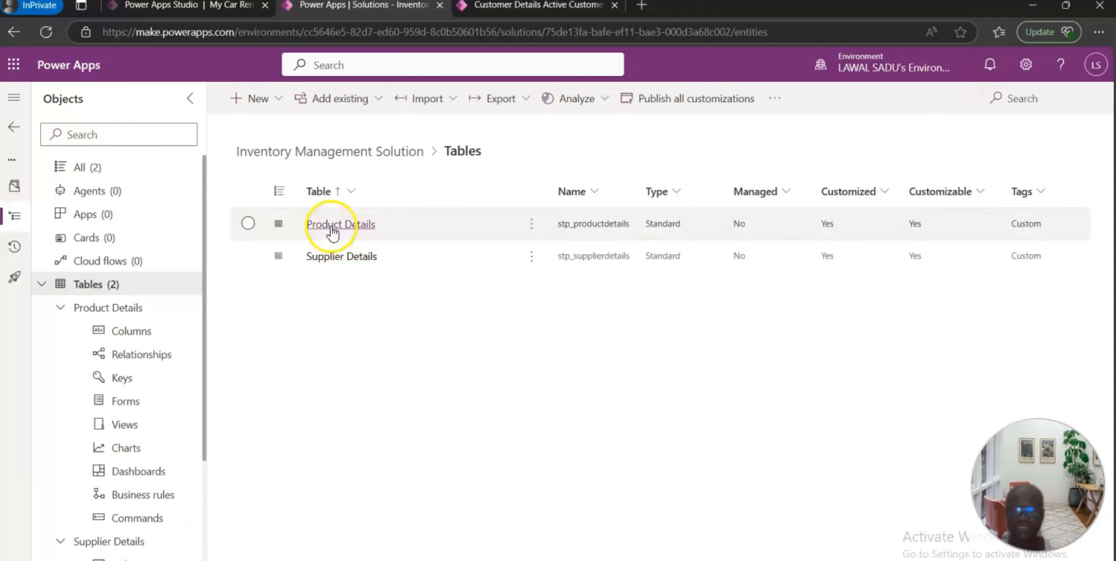
{"action": "left_click", "coordinate": [333, 229]}
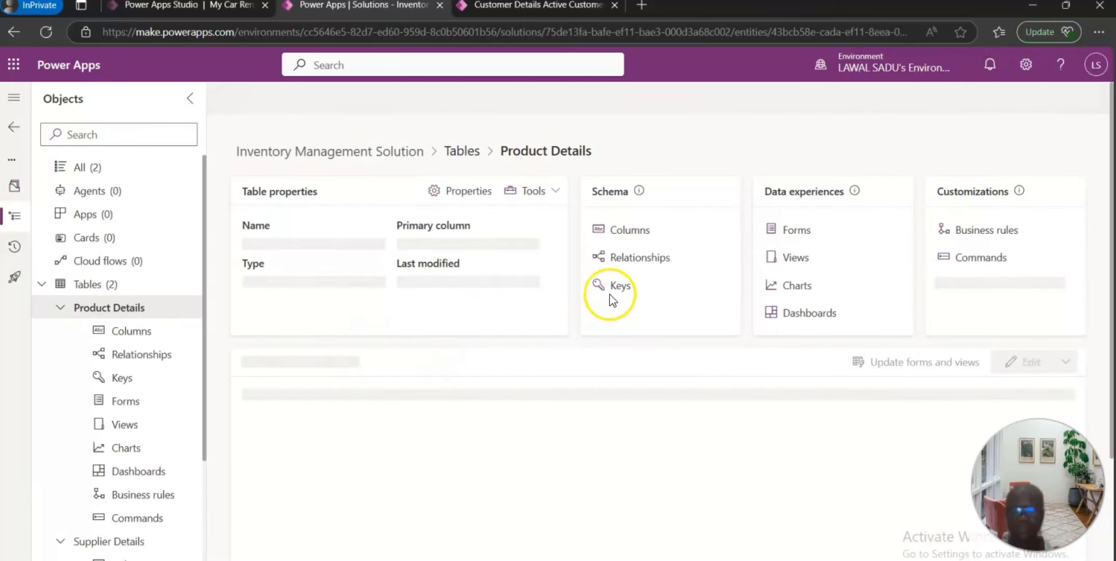
{"action": "left_click", "coordinate": [629, 231]}
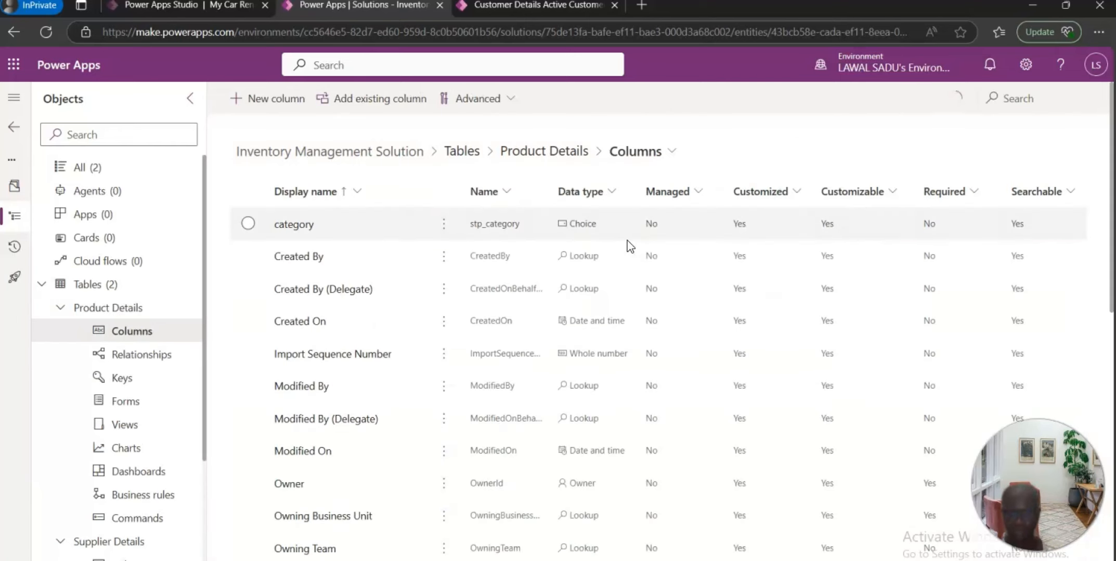
{"action": "left_click", "coordinate": [503, 193]}
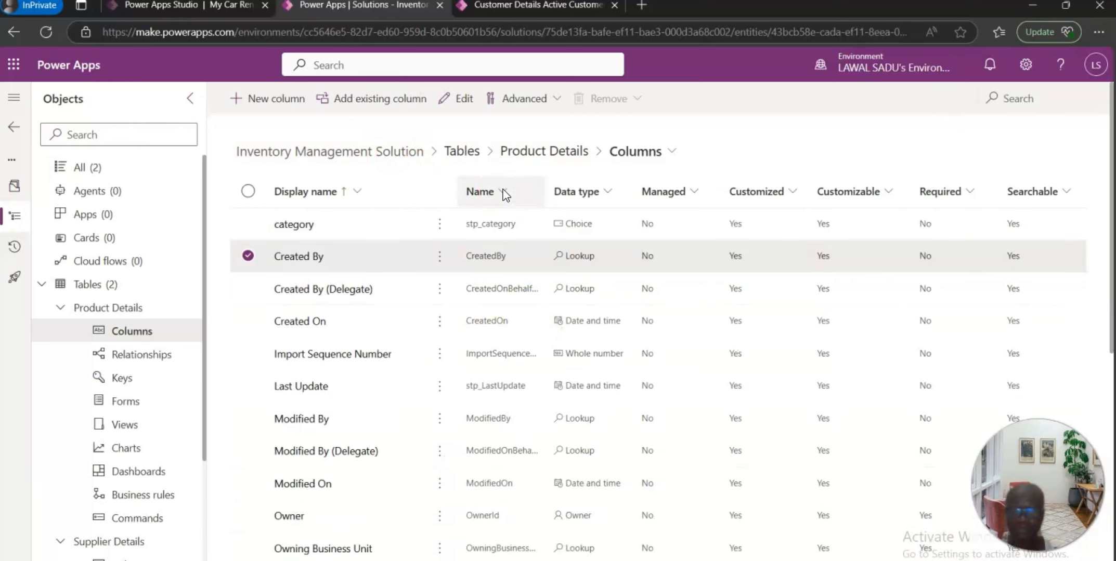
{"action": "left_click", "coordinate": [503, 194]}
{"action": "left_click", "coordinate": [492, 286]}
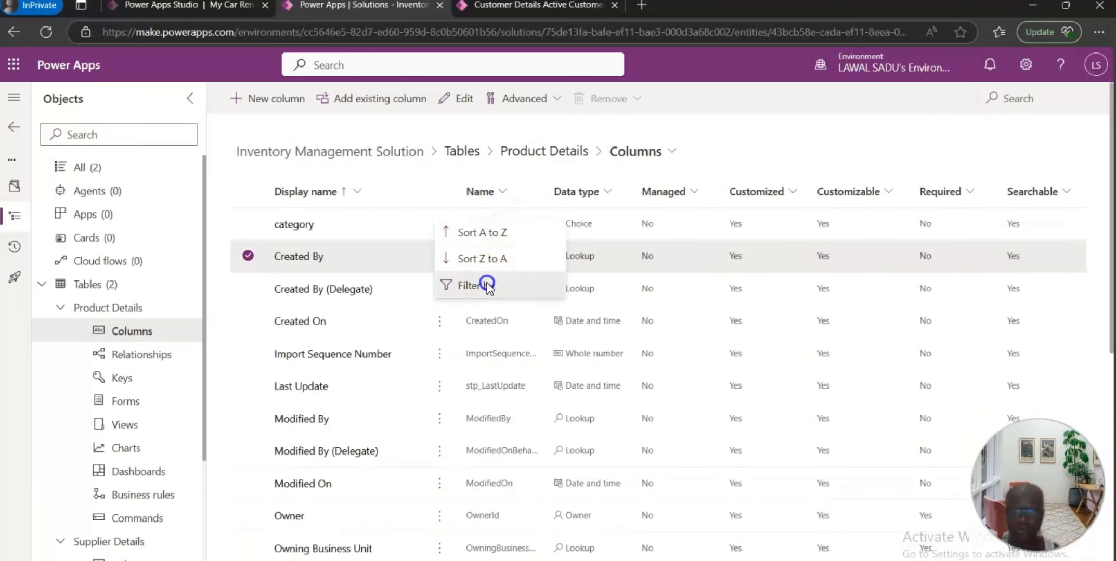
{"action": "type", "text": "stp"}
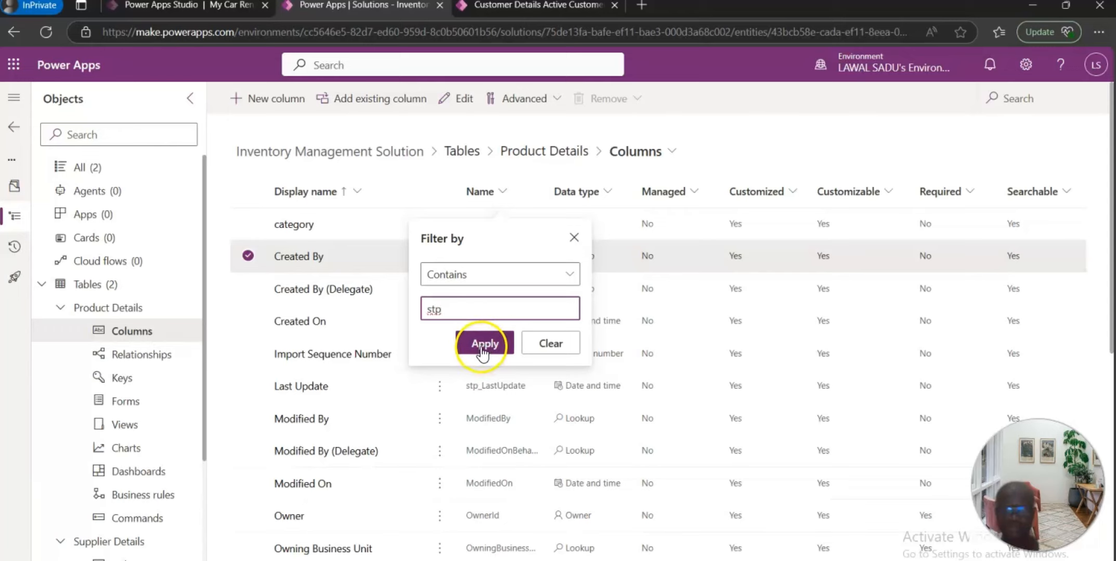
{"action": "left_click", "coordinate": [482, 347]}
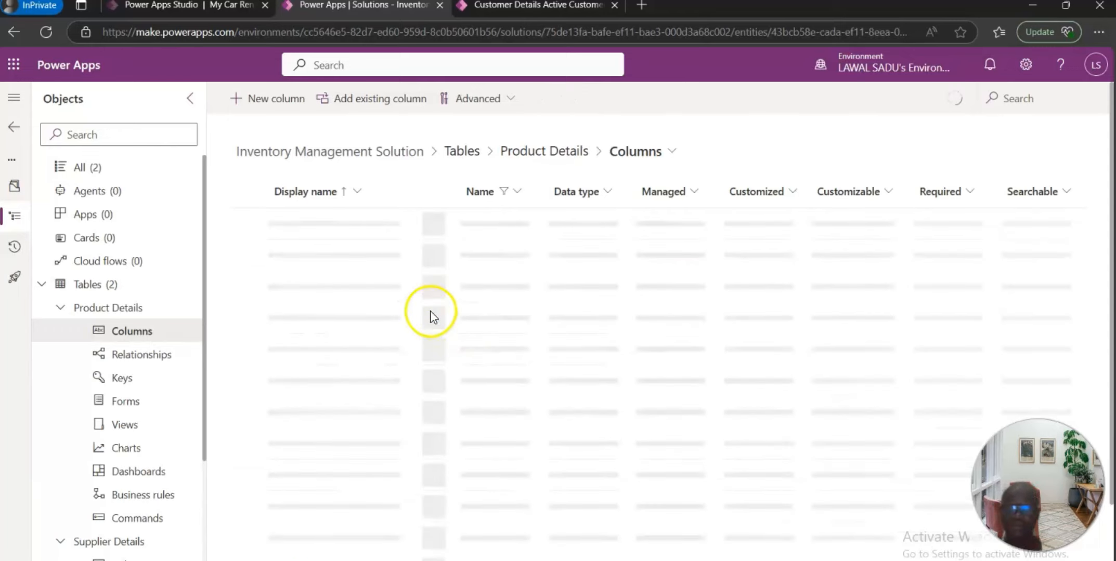
Step: Create a new Product Details column named Suppliers with the description "Display the supplier"
{"action": "left_click", "coordinate": [278, 104]}
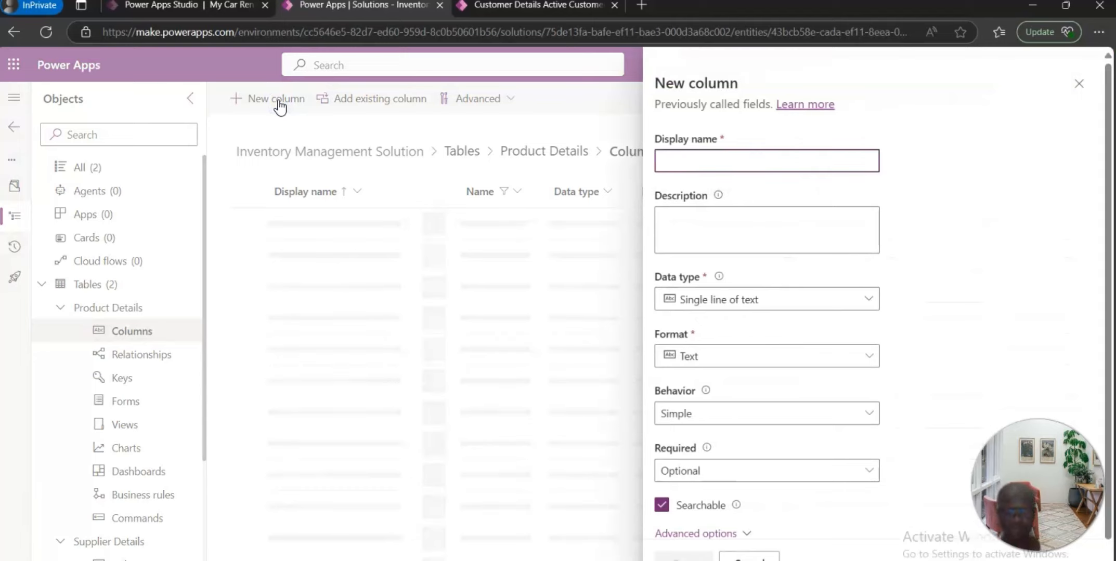
{"action": "left_click", "coordinate": [706, 161]}
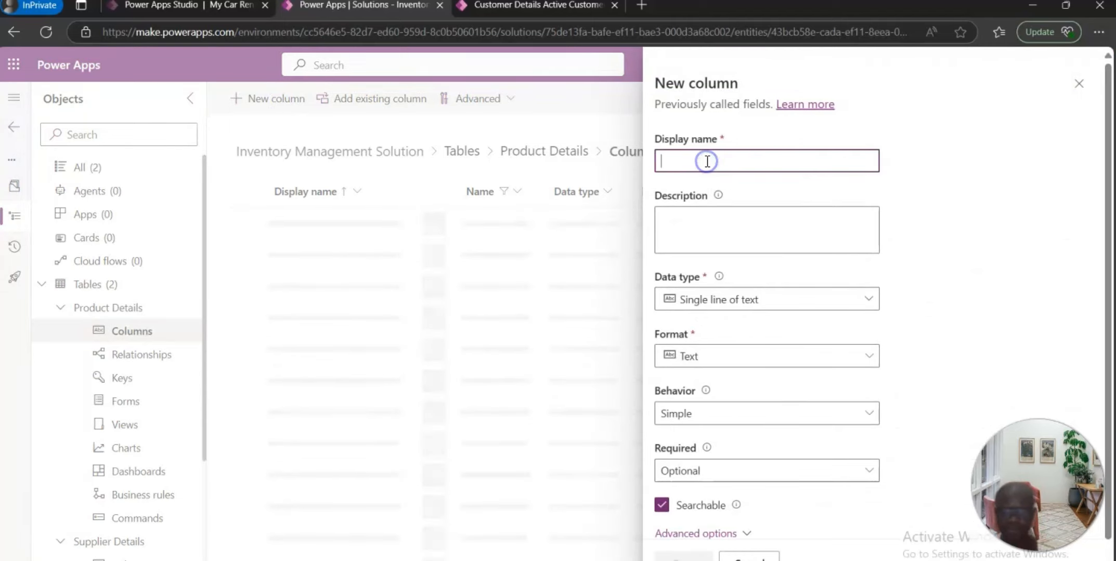
{"action": "type", "text": "Supp"}
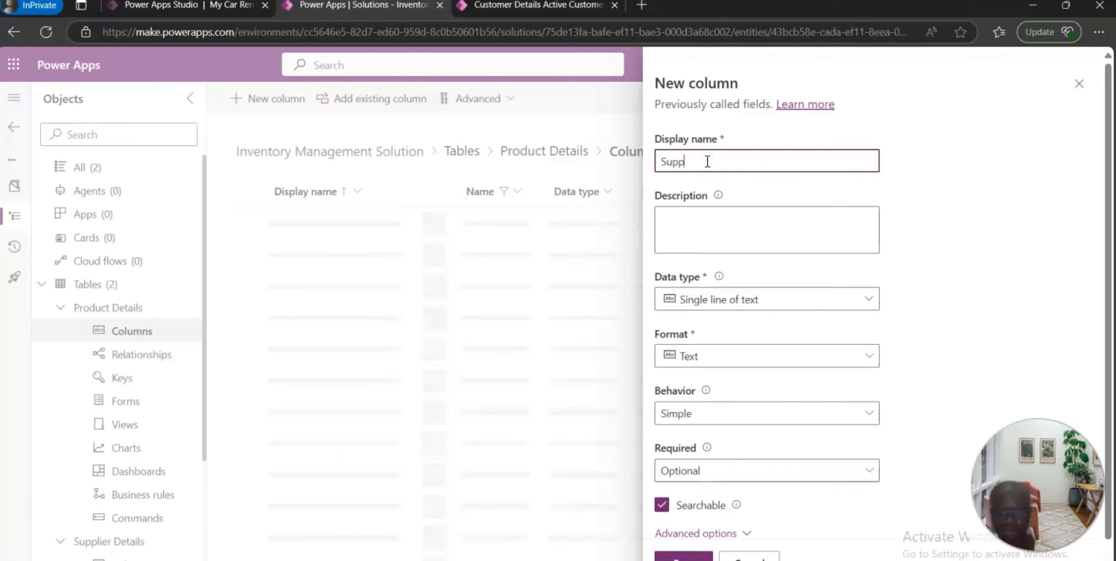
{"action": "type", "text": "liers"}
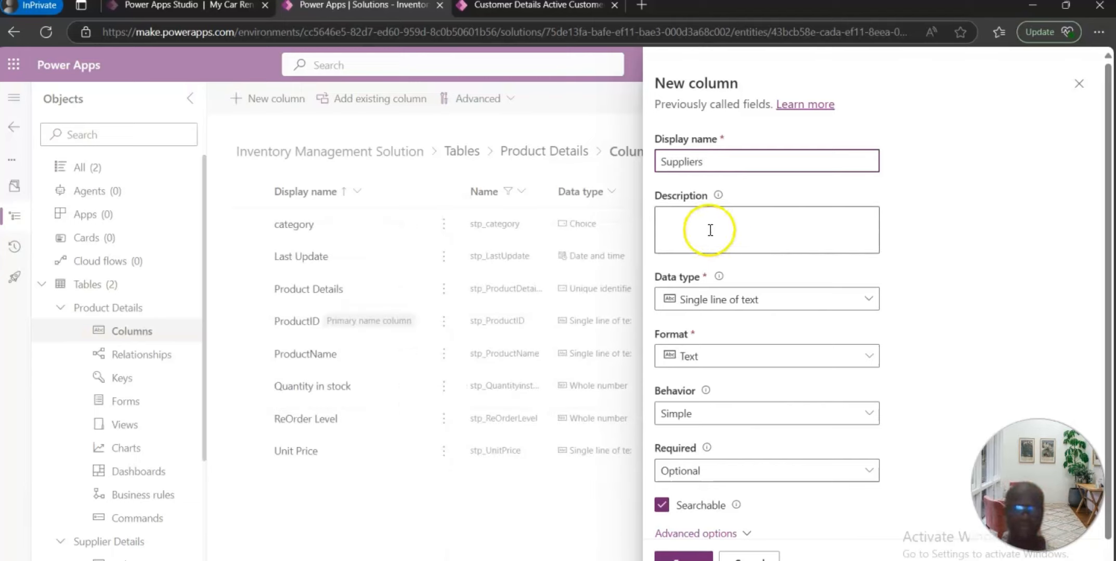
{"action": "left_click", "coordinate": [747, 235]}
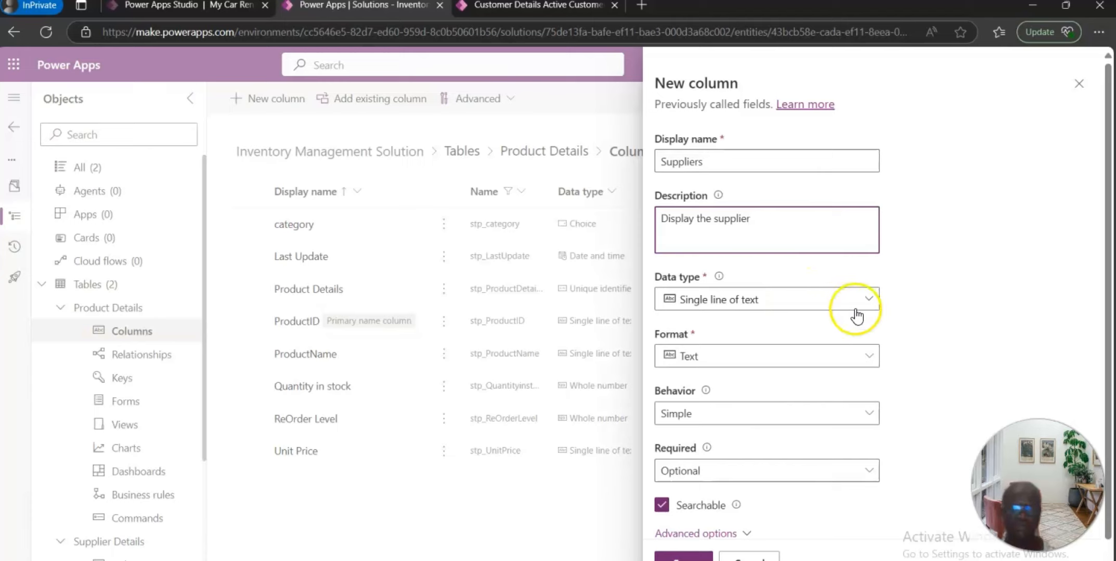
Step: Make the Suppliers column a Lookup related to the Supplier Details table and save it
{"action": "left_click", "coordinate": [871, 299]}
{"action": "mouse_move", "coordinate": [713, 437]}
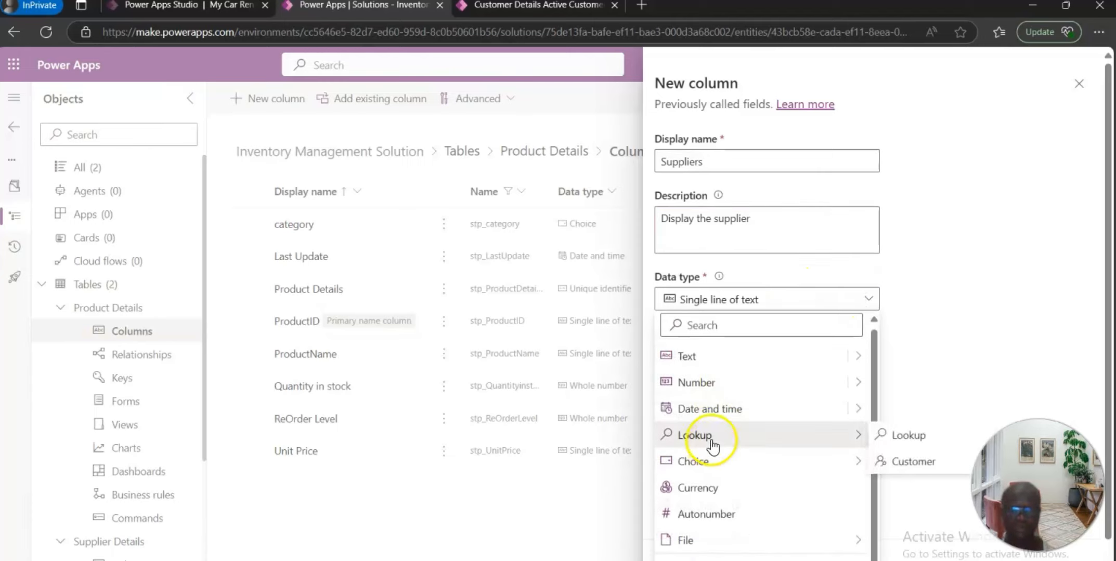
{"action": "left_click", "coordinate": [918, 432]}
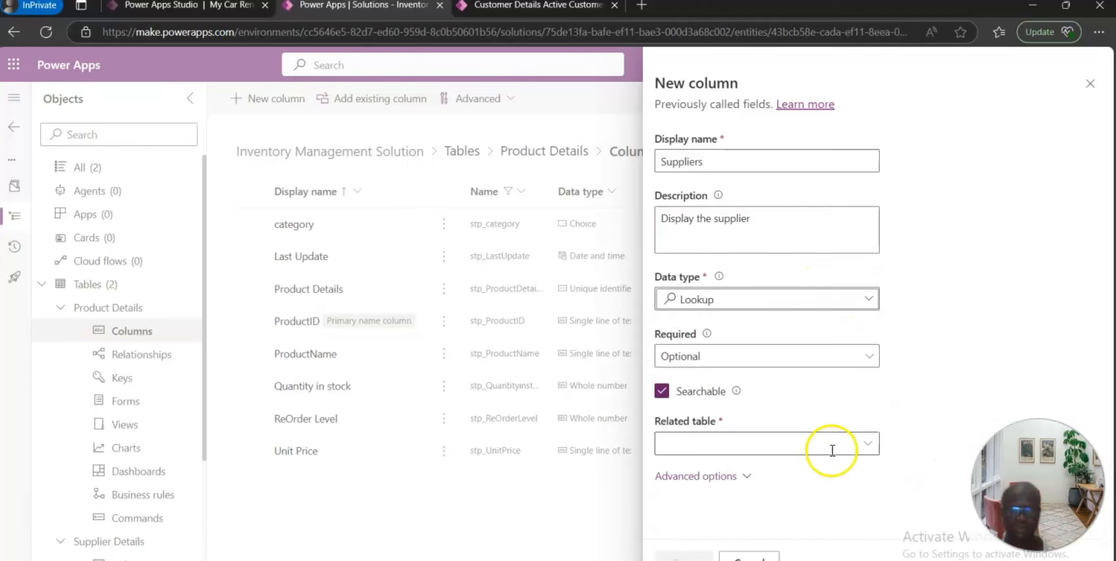
{"action": "left_click", "coordinate": [791, 445]}
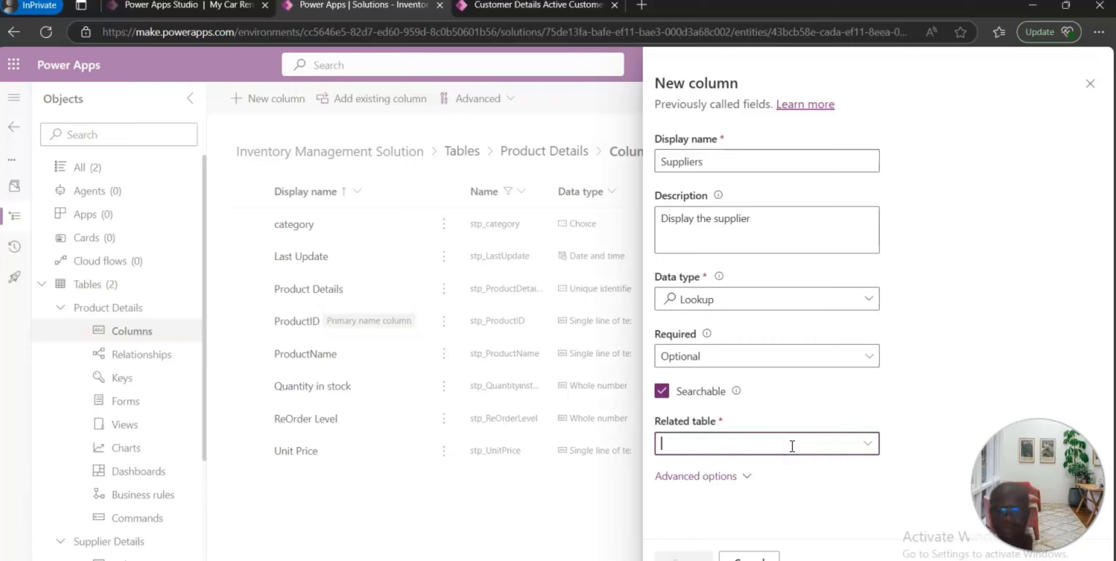
{"action": "type", "text": "supp"}
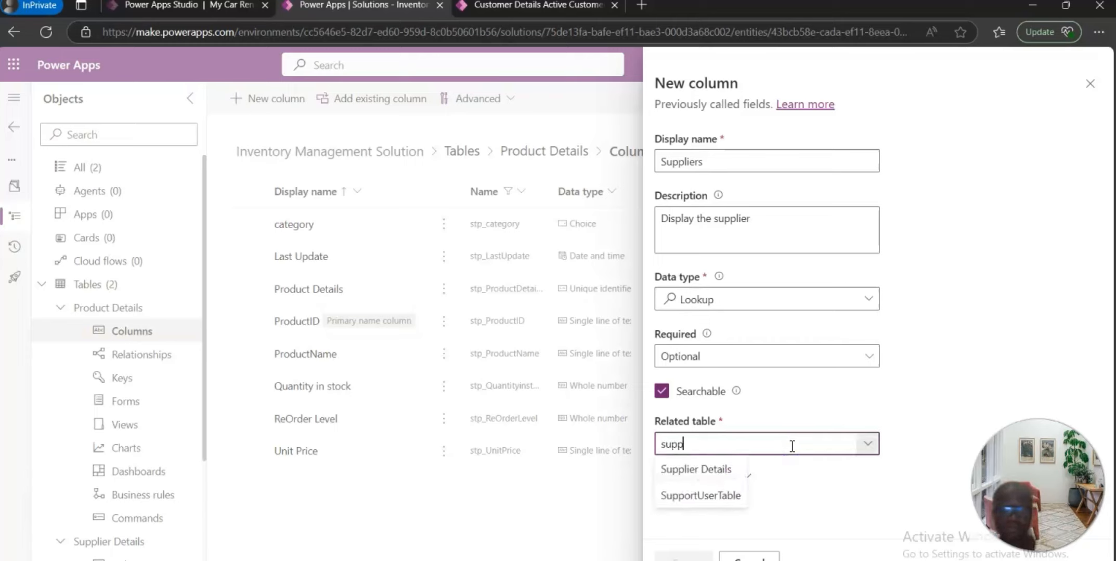
{"action": "left_click", "coordinate": [721, 471]}
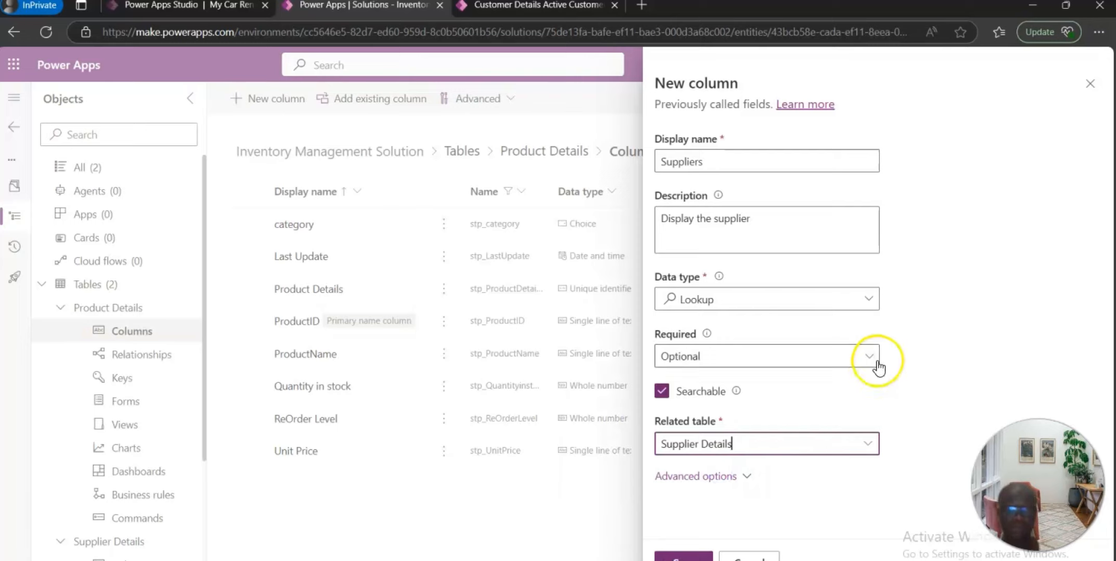
{"action": "left_click", "coordinate": [684, 555]}
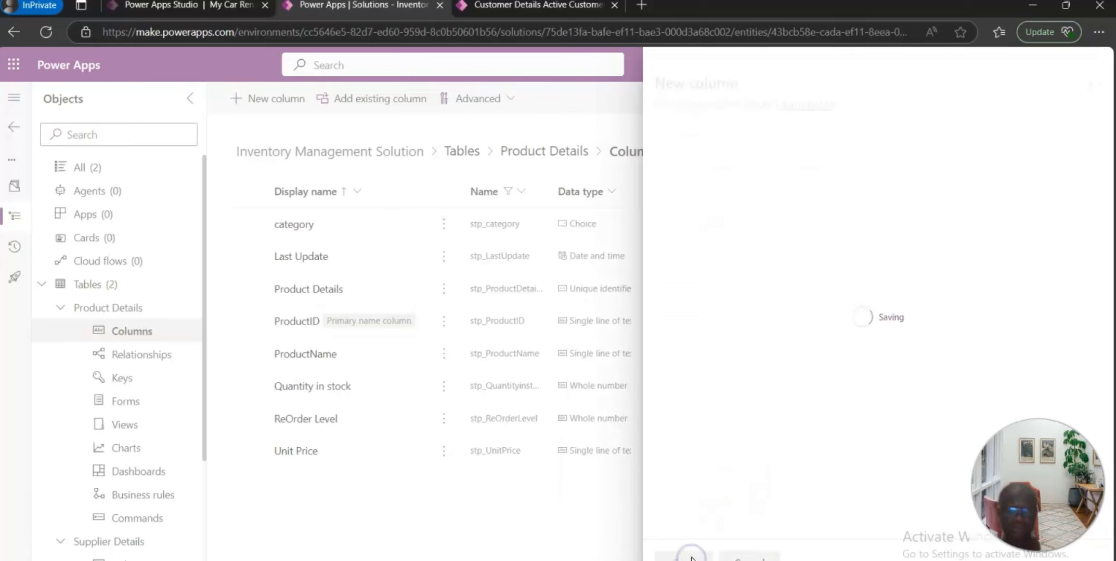